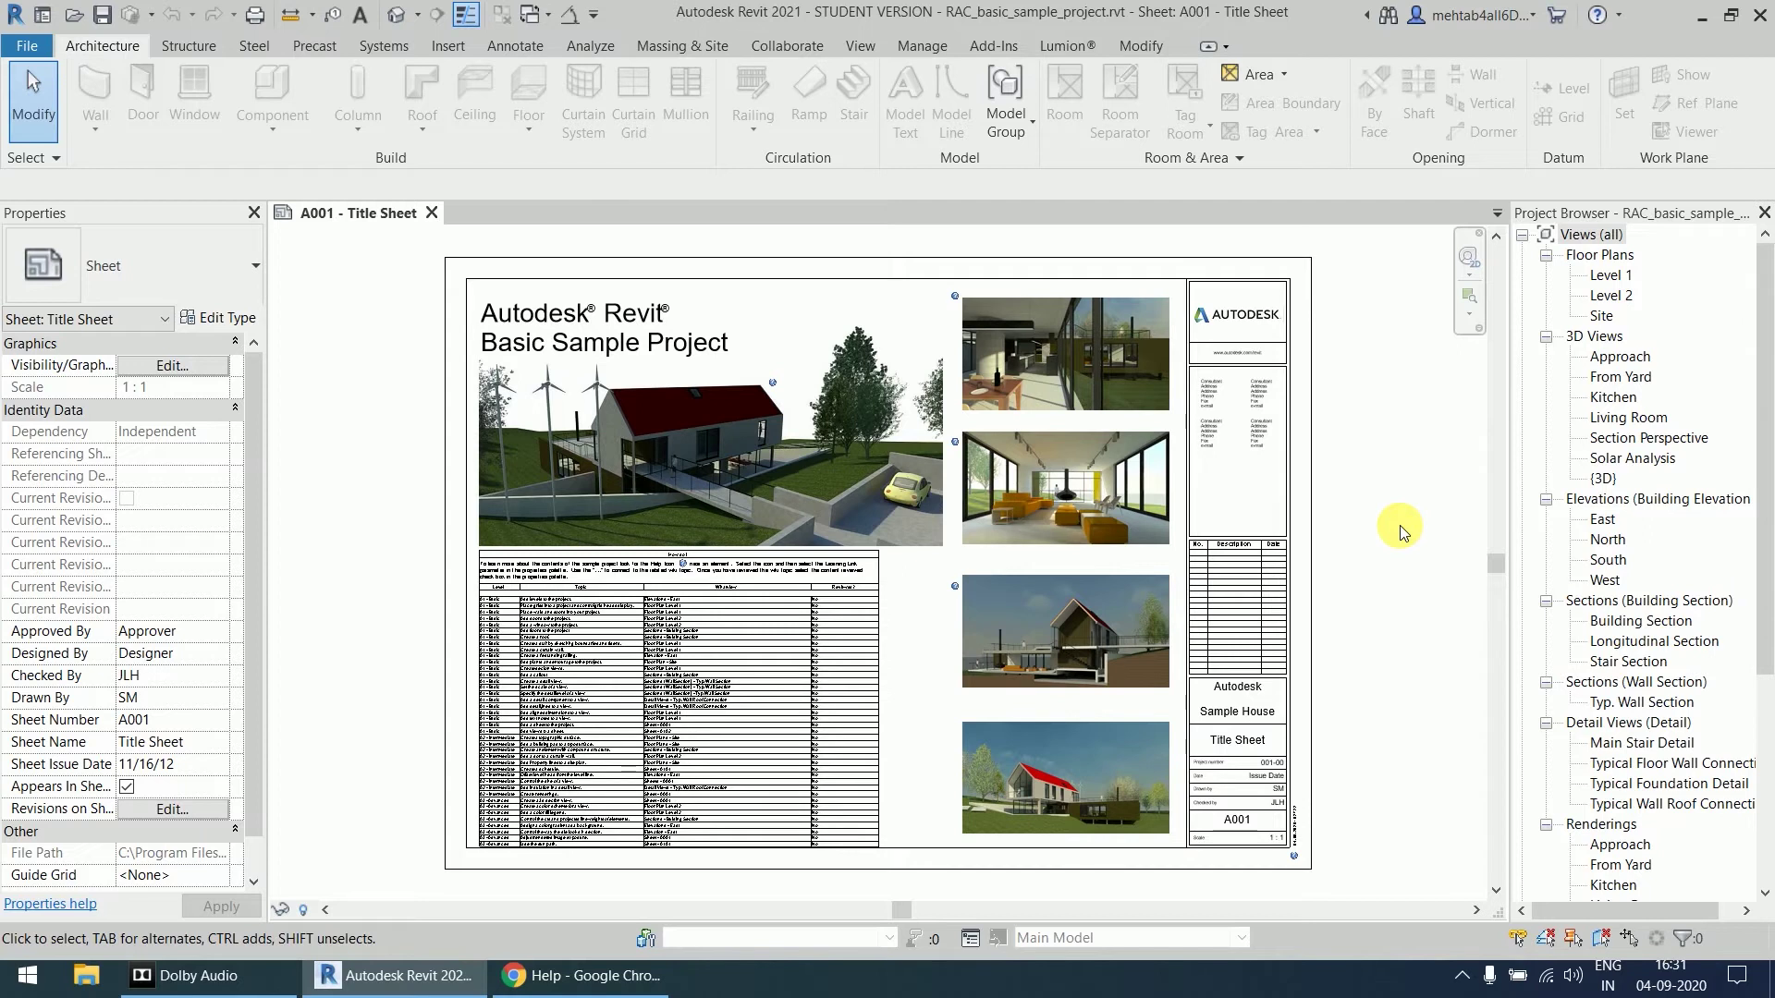
- Close the A001 - Title Sheet view tab to return to the Revit Home screen
left_click(431, 213)
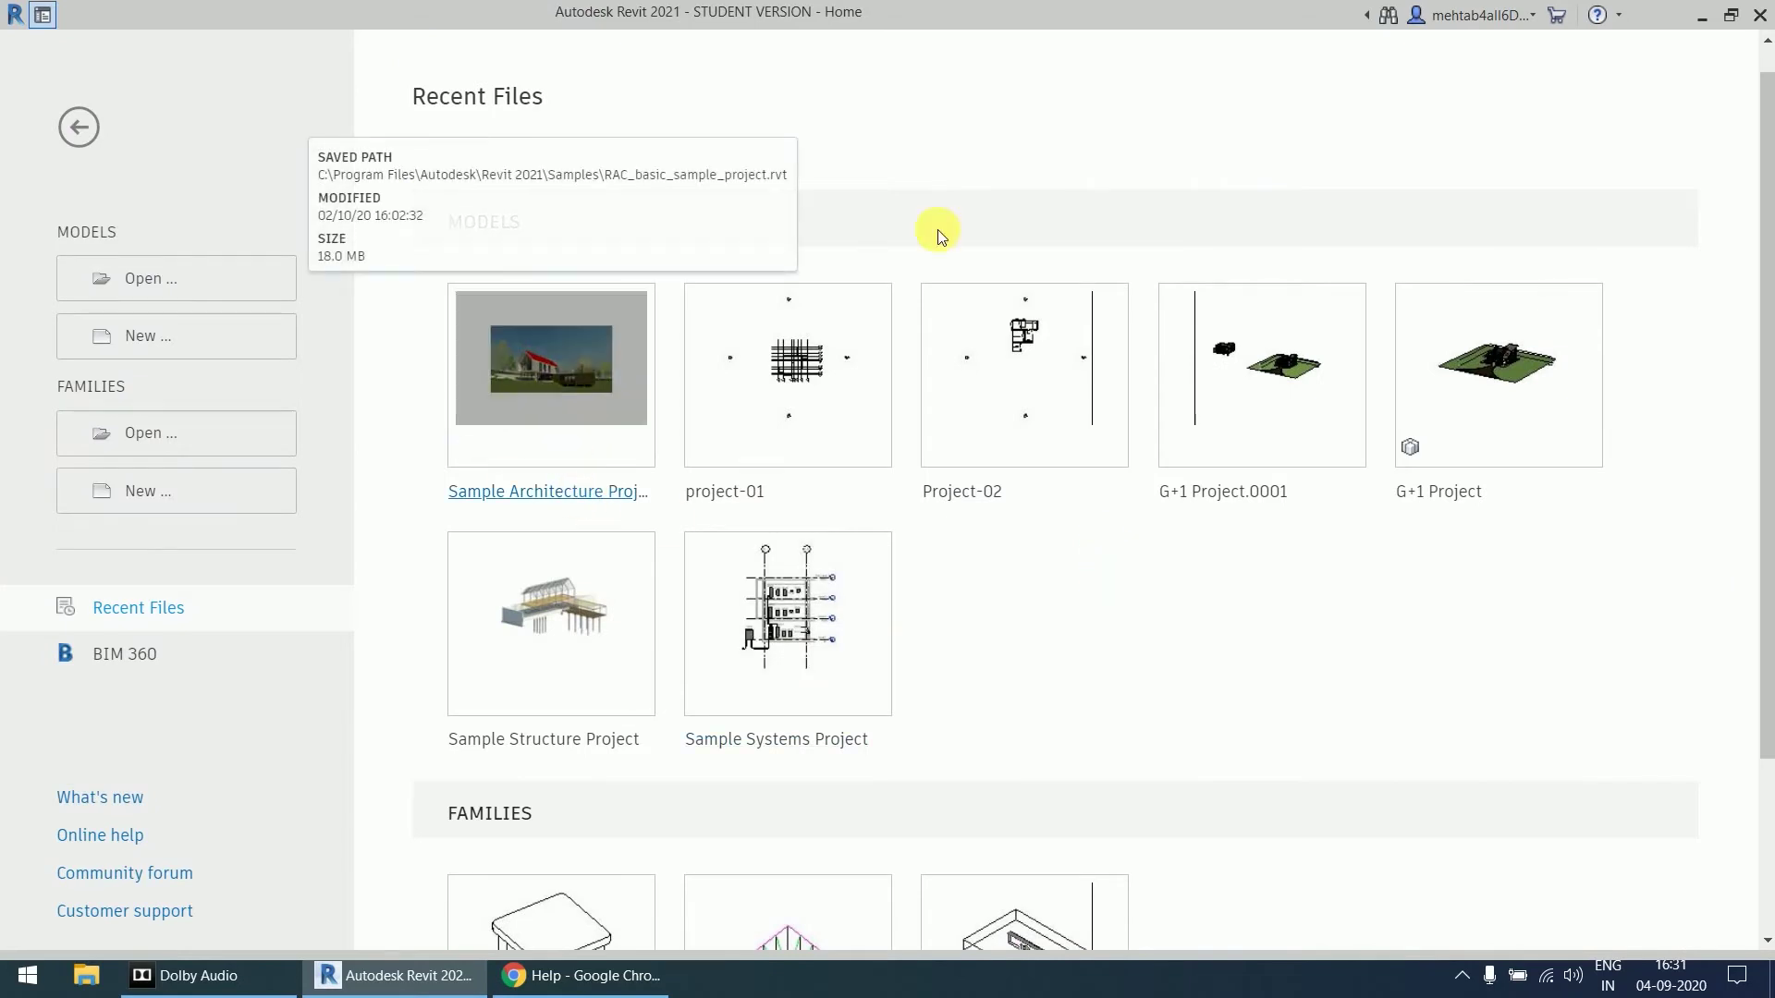
- Open the Sample Architecture Project from Recent Files on the Home screen
left_click(570, 494)
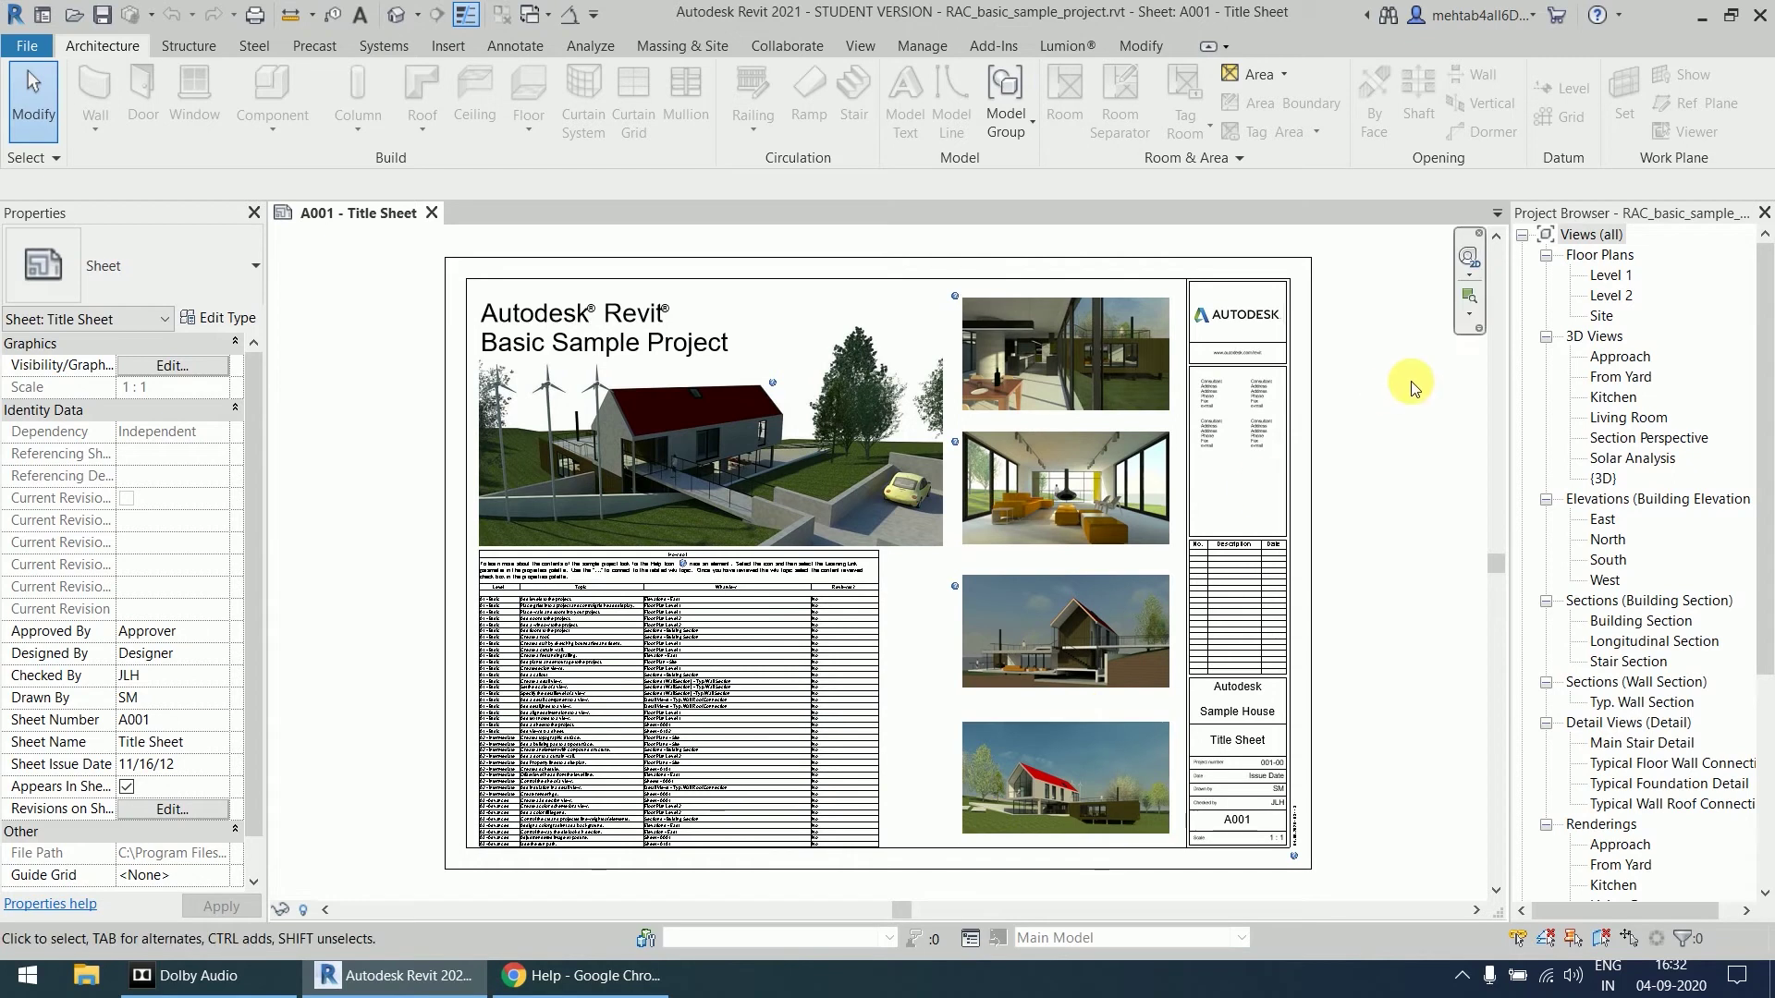
- Scroll the Project Browser and select Sheets (all) to list sheets A001 through A105
mouse_move(1766, 370)
left_mouse_down()
mouse_move(1765, 453)
mouse_move(1766, 370)
left_mouse_up()
left_click(1572, 239)
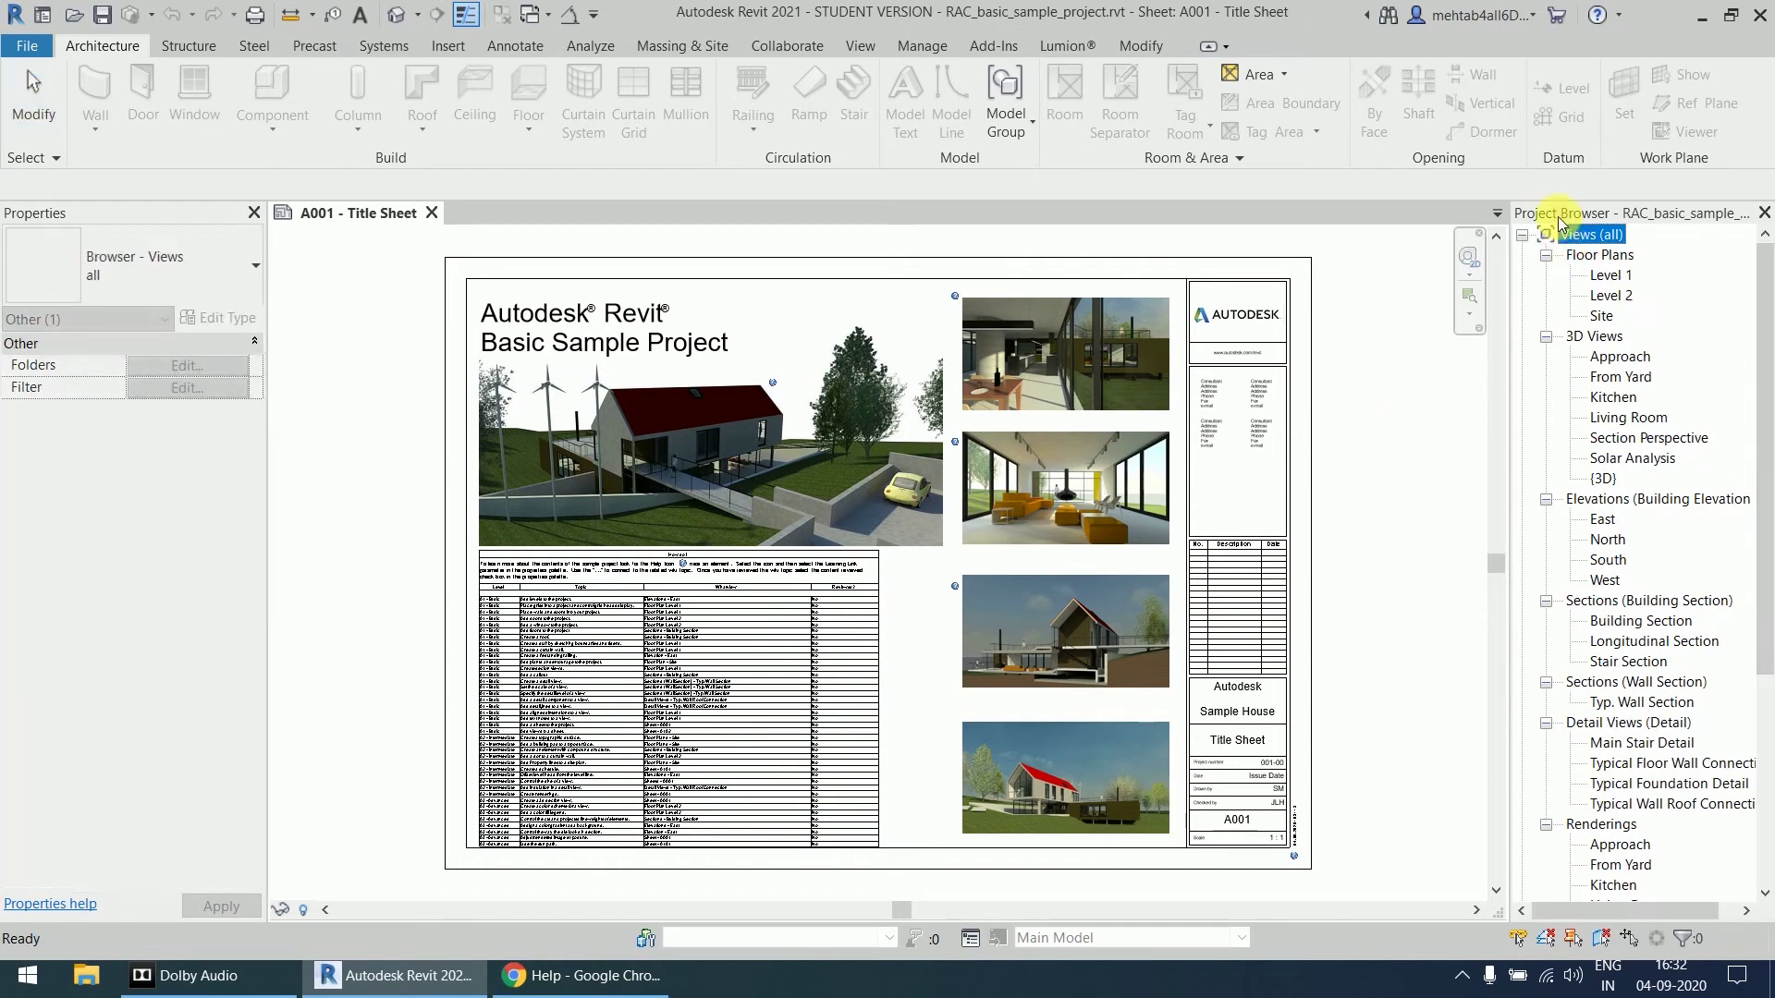
left_click(1387, 352)
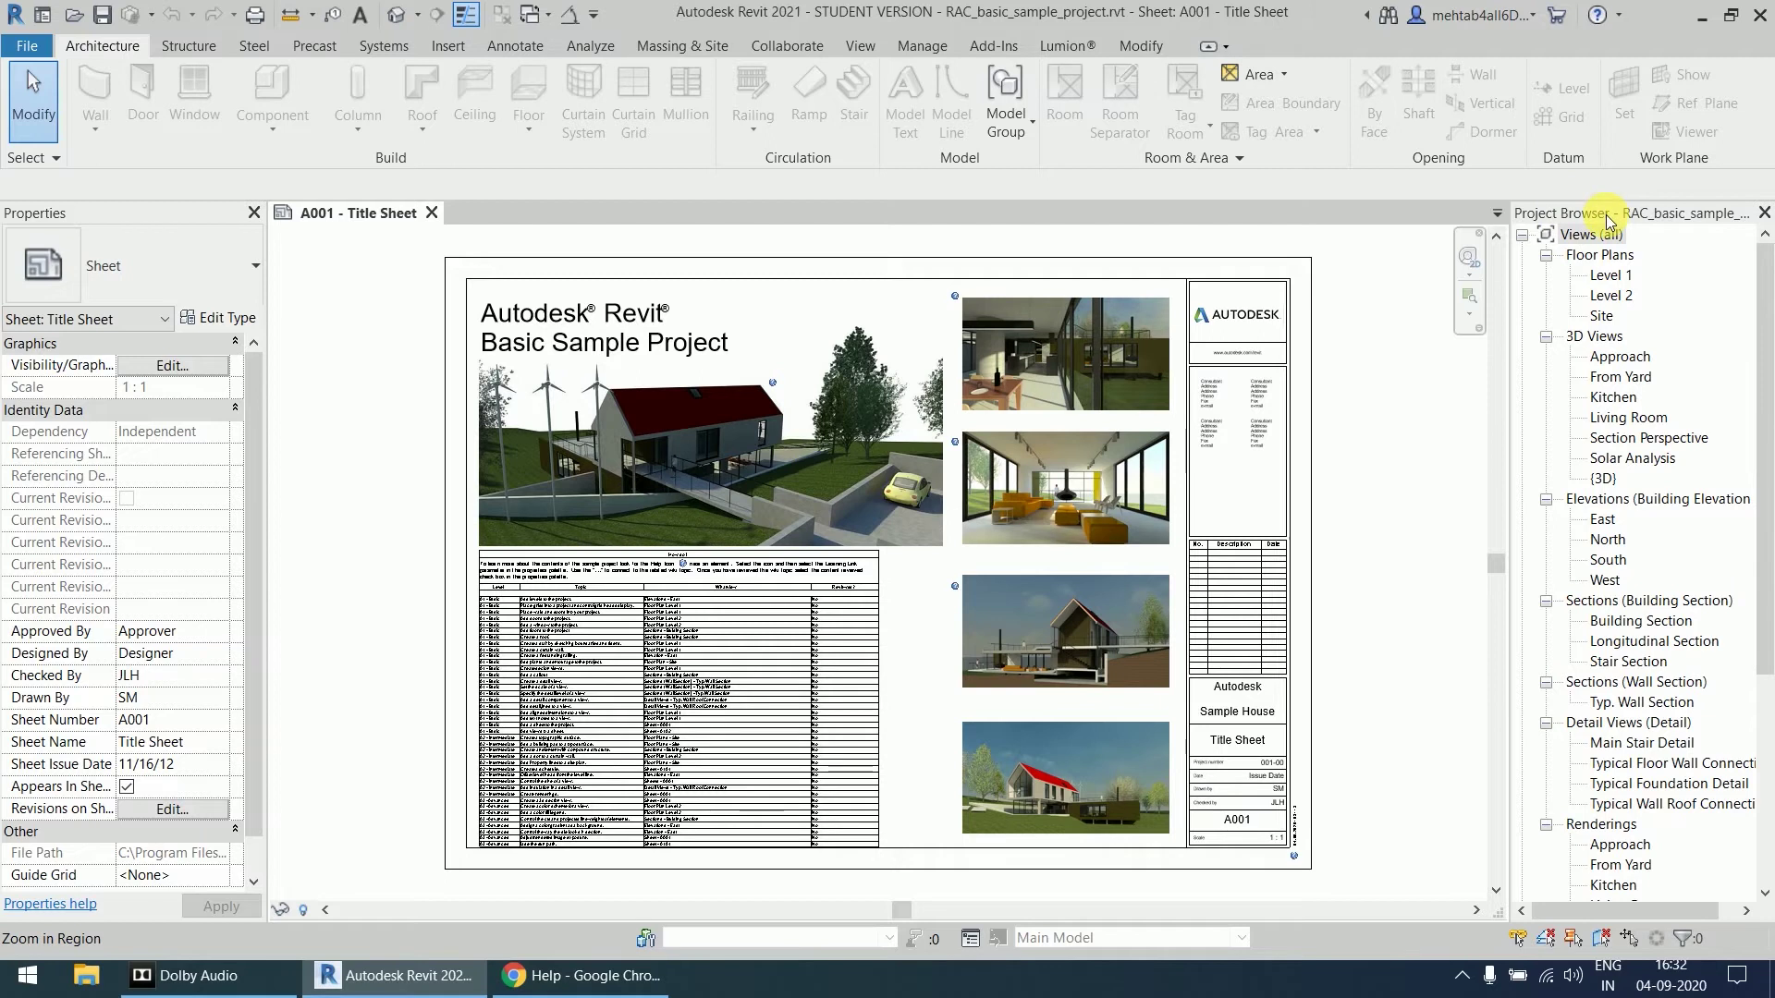
left_click_drag(1767, 338, 1767, 601)
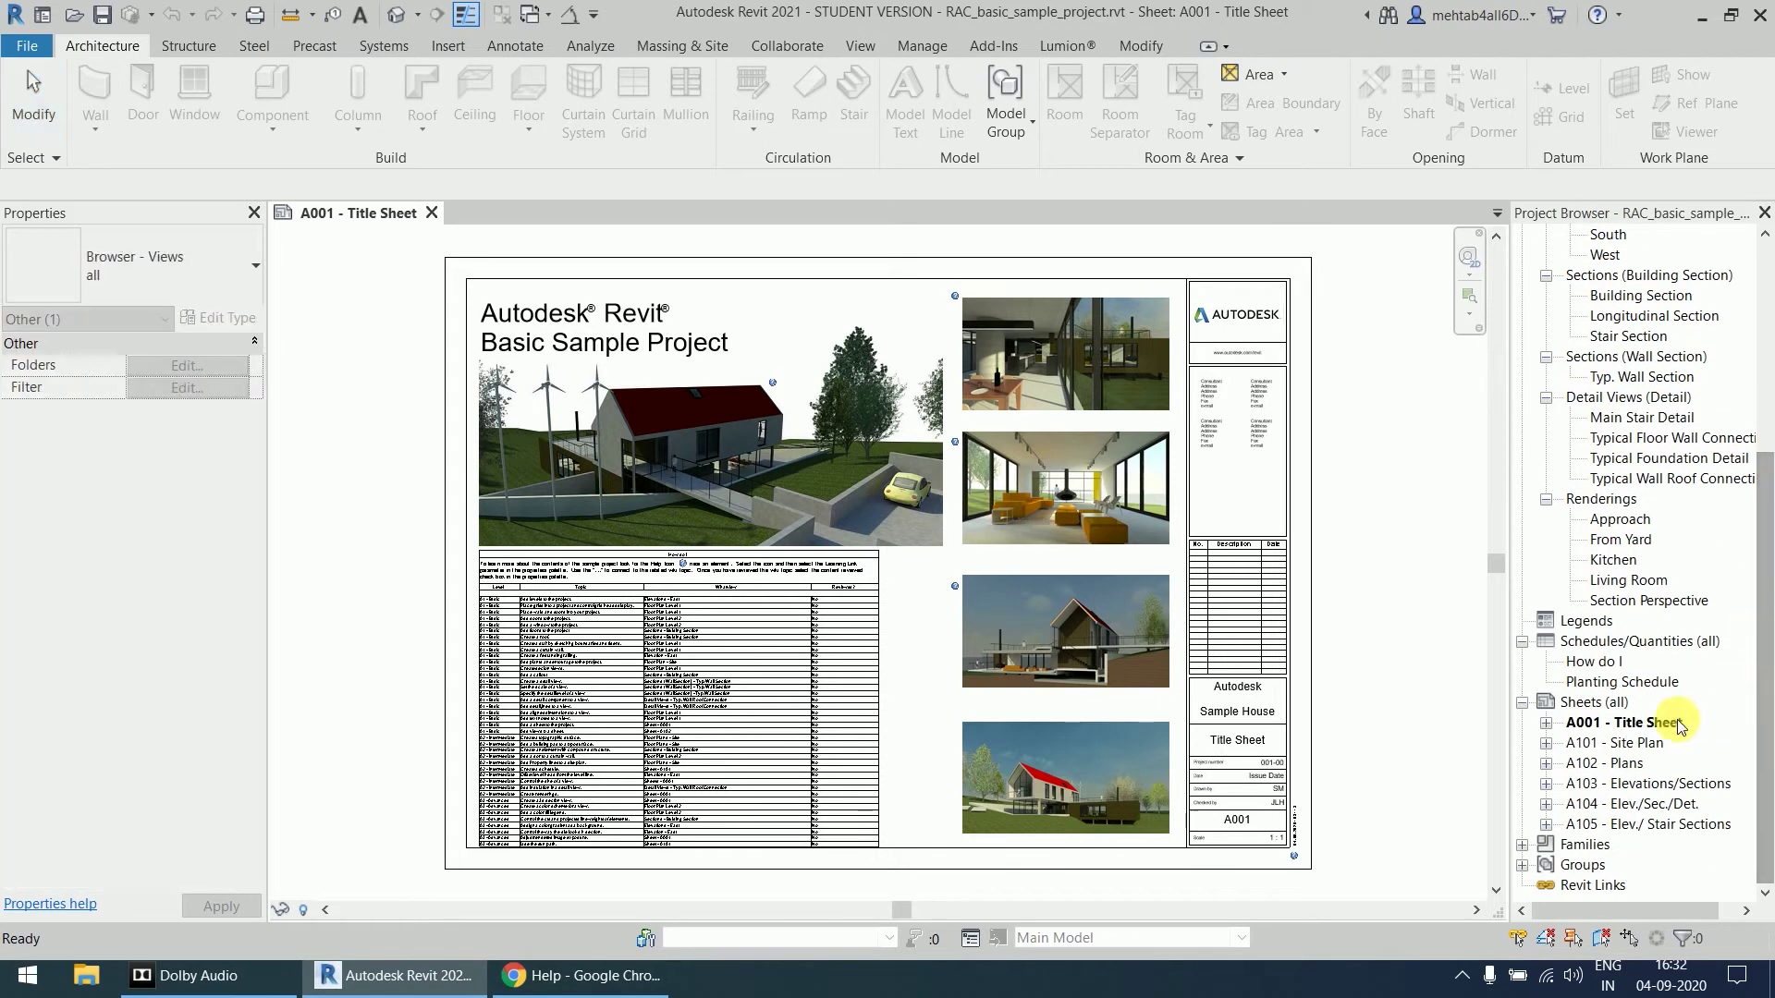
left_click(1596, 707)
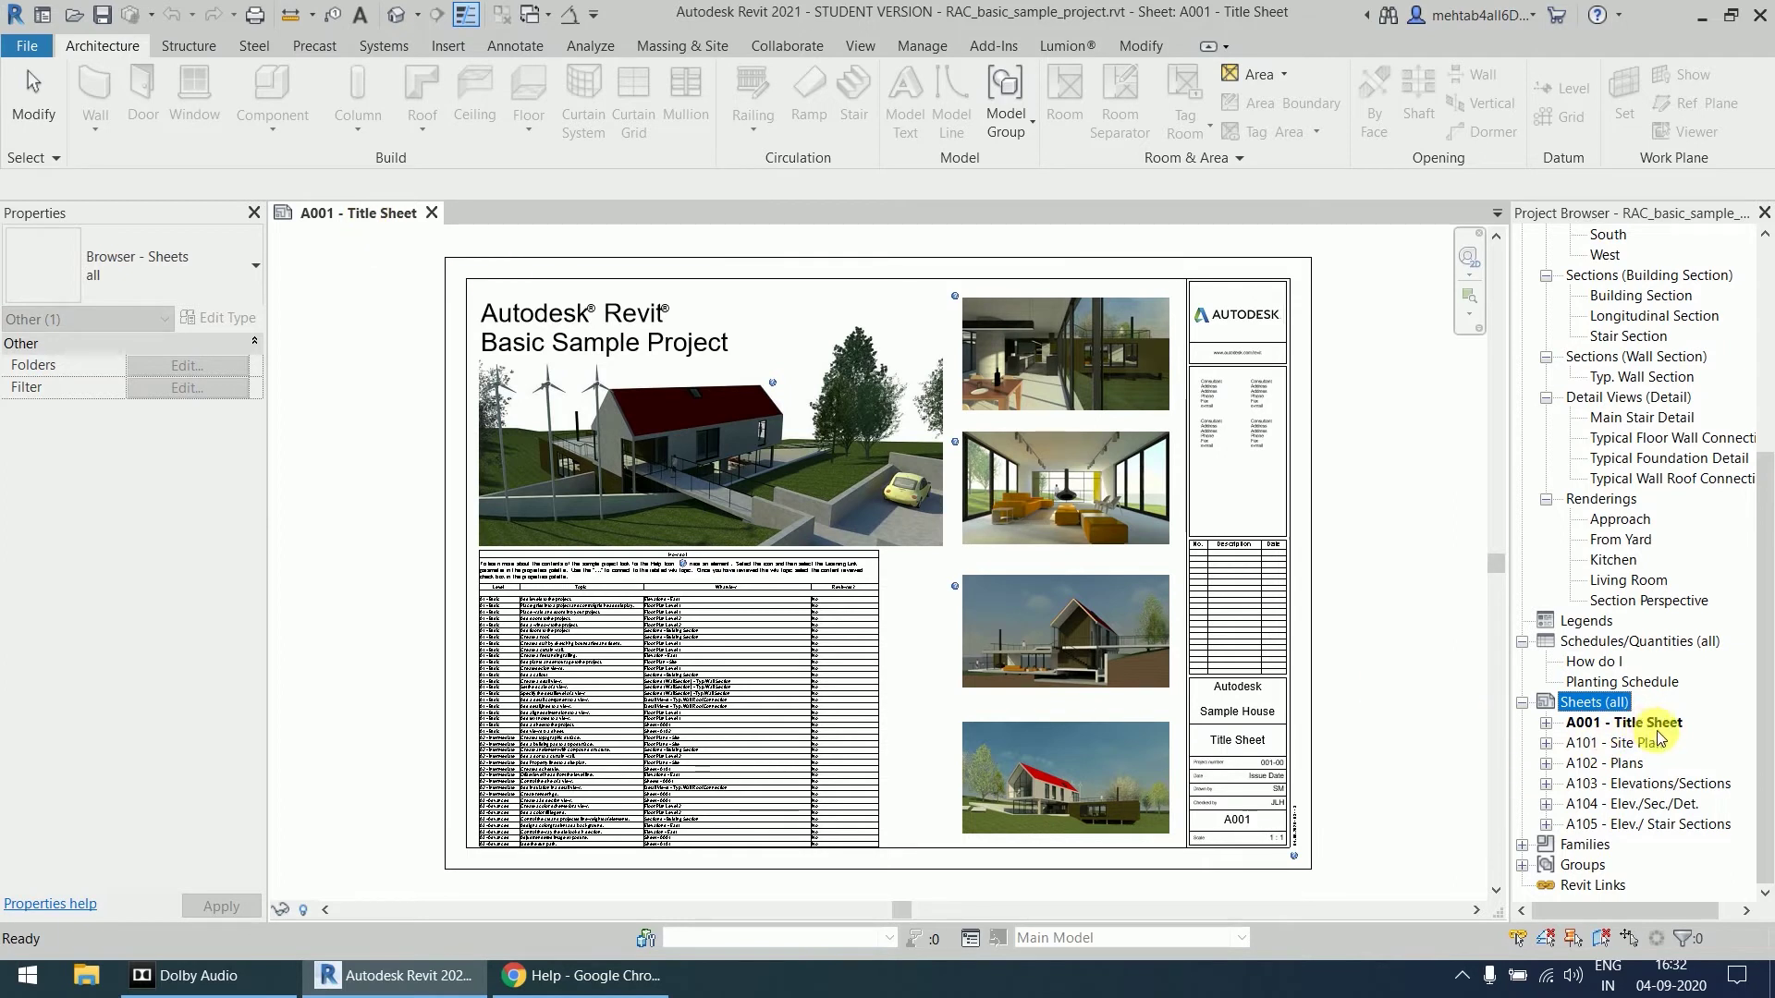
- Open sheets A101 - Site Plan and A102 - Plans, then scroll the Project Browser back to the top
left_click(1645, 745)
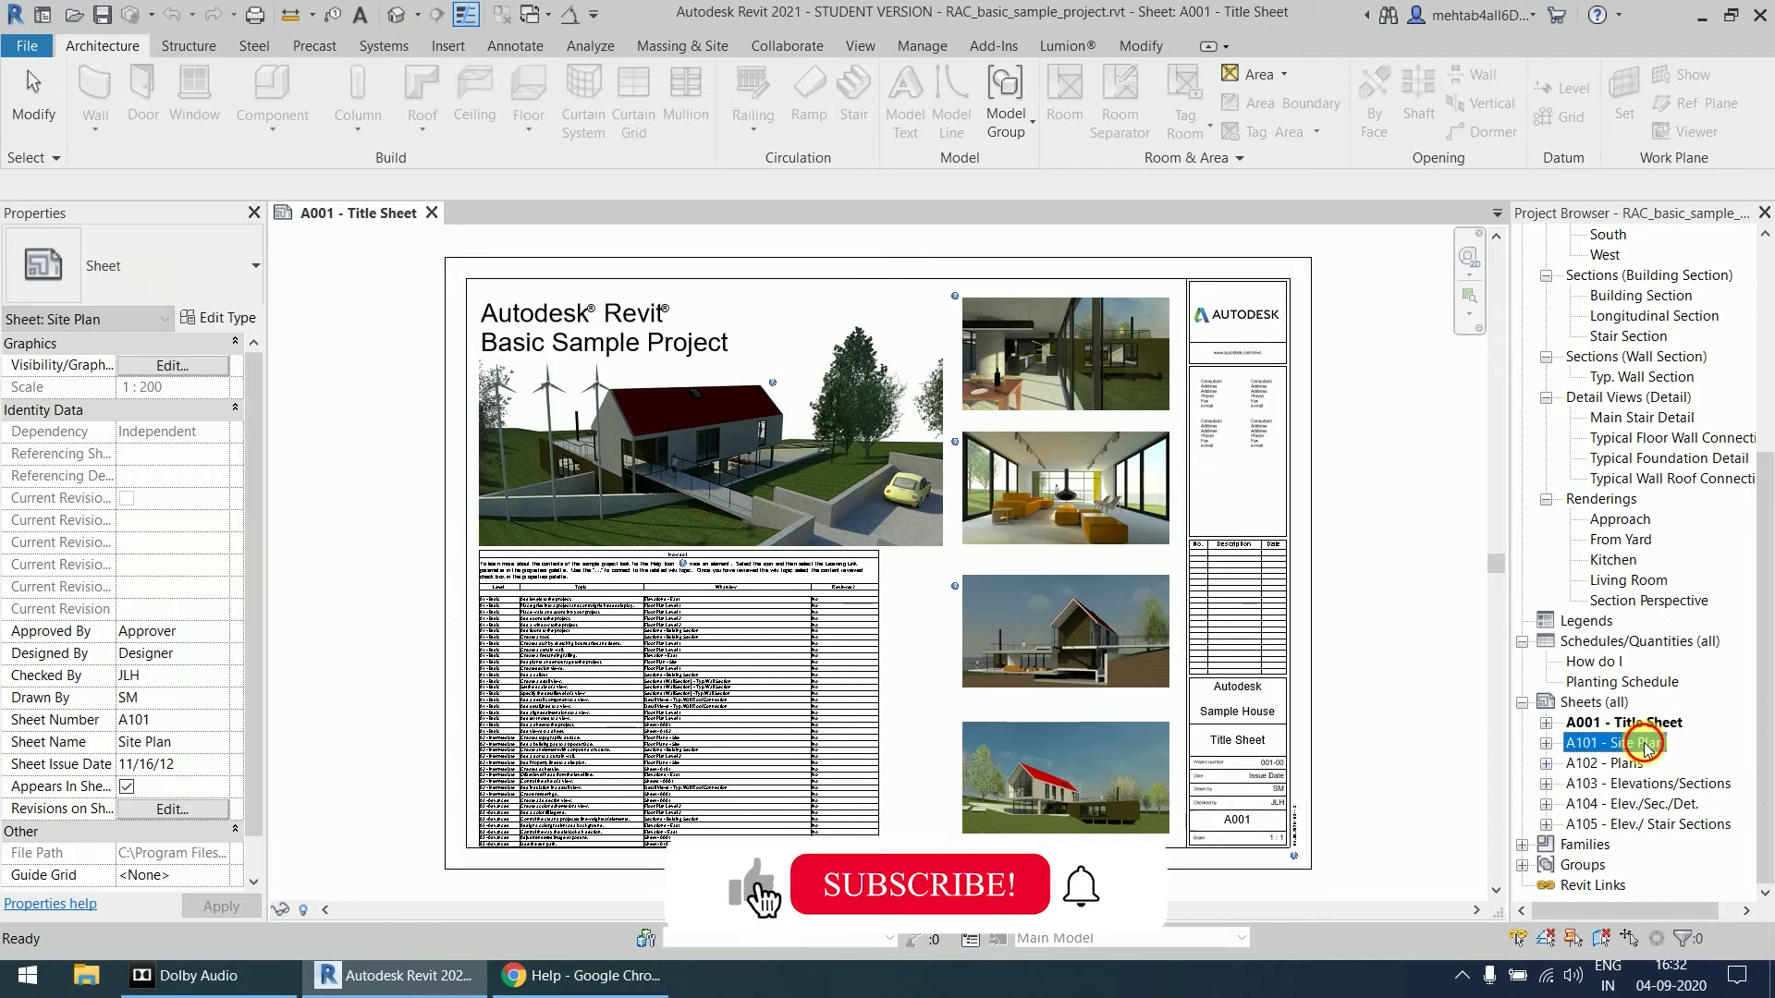
double_click(1645, 745)
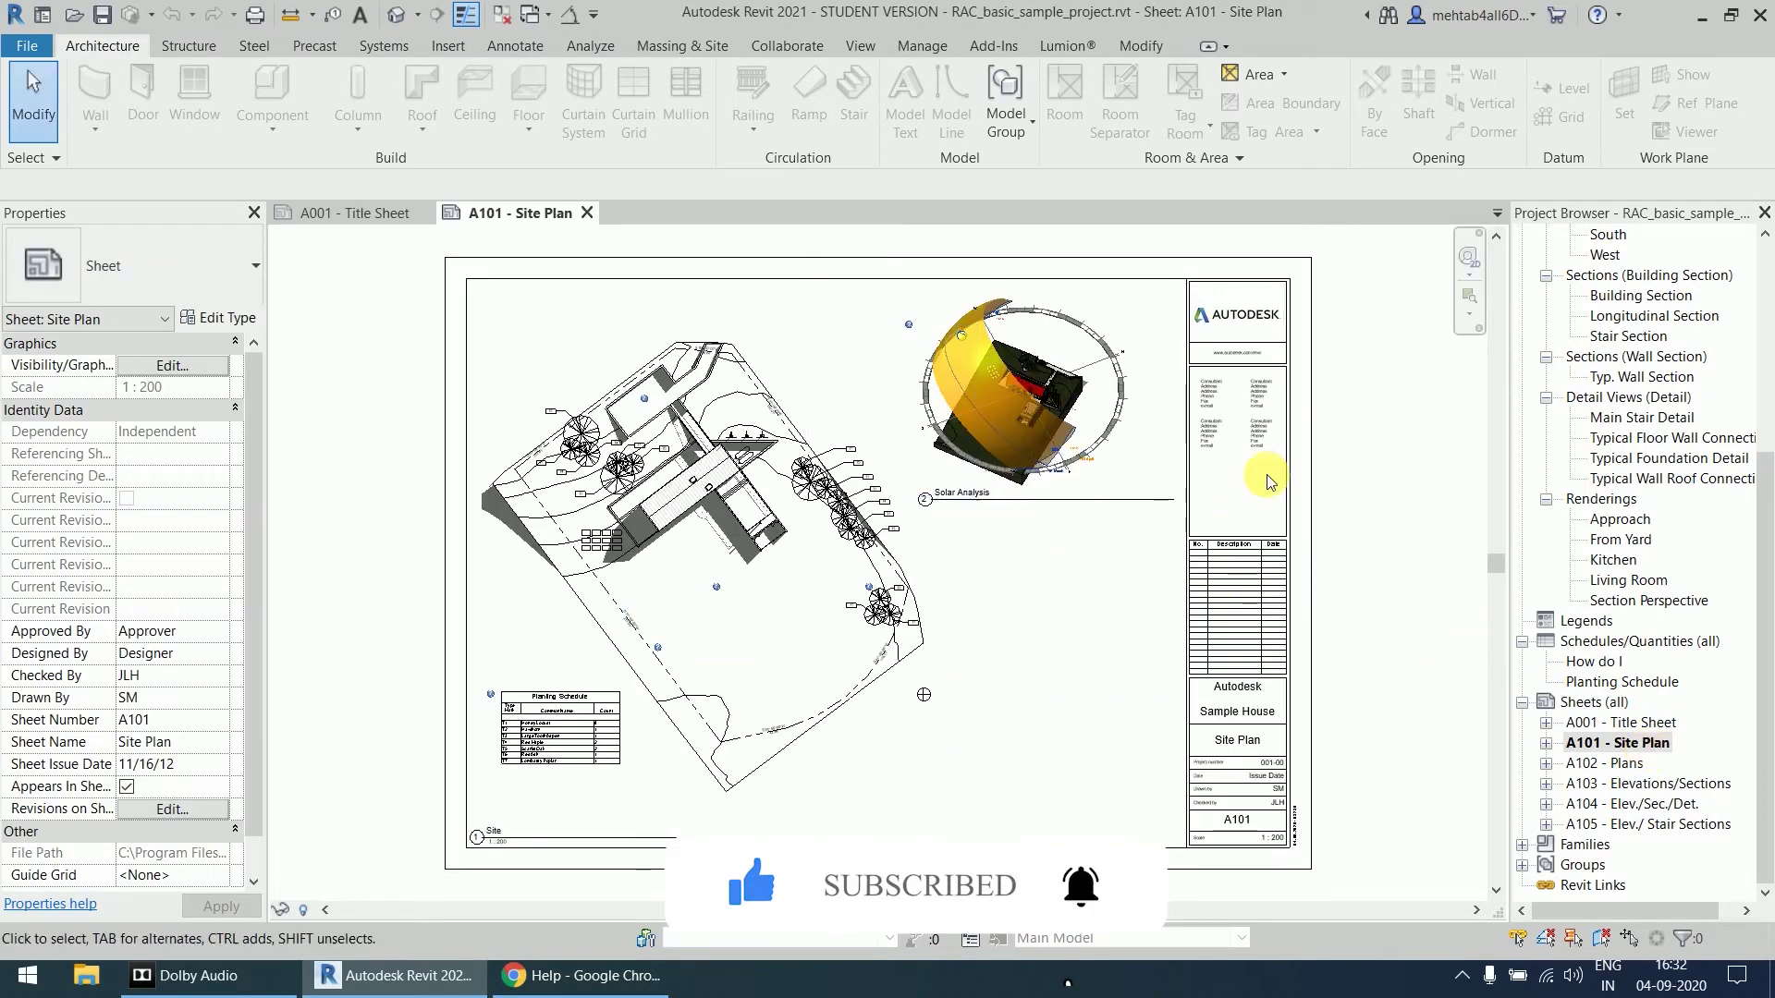
left_click(1616, 763)
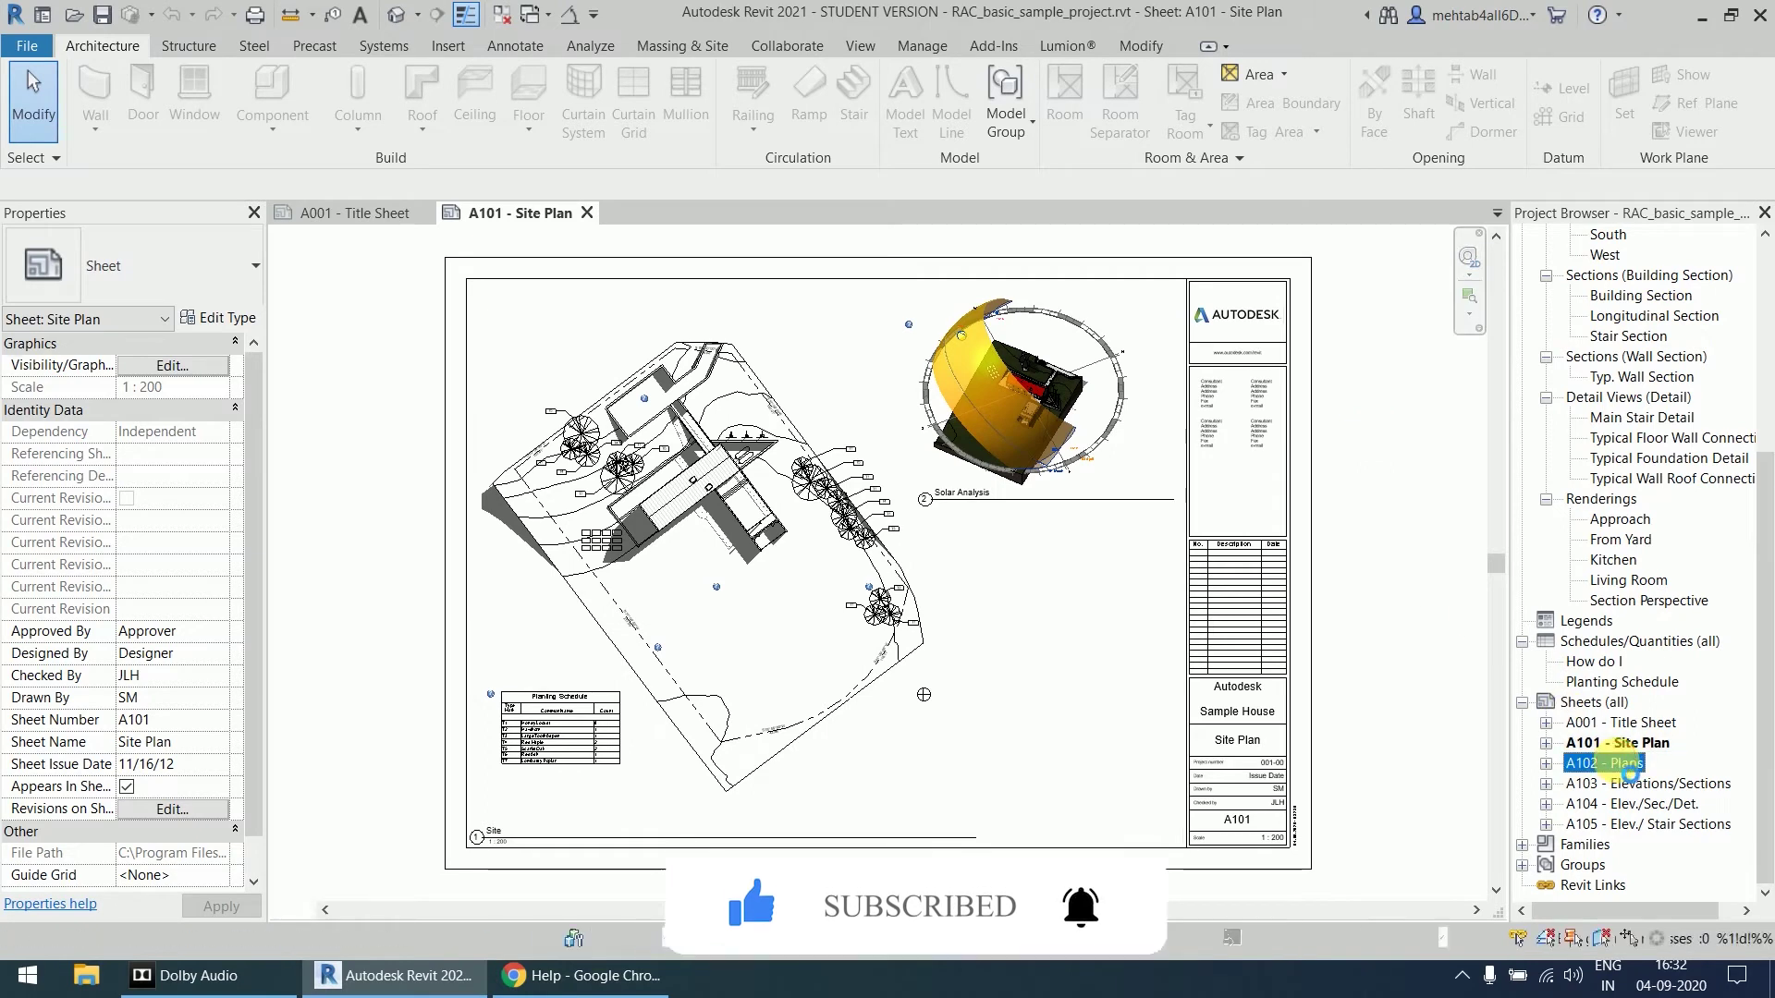
double_click(1618, 764)
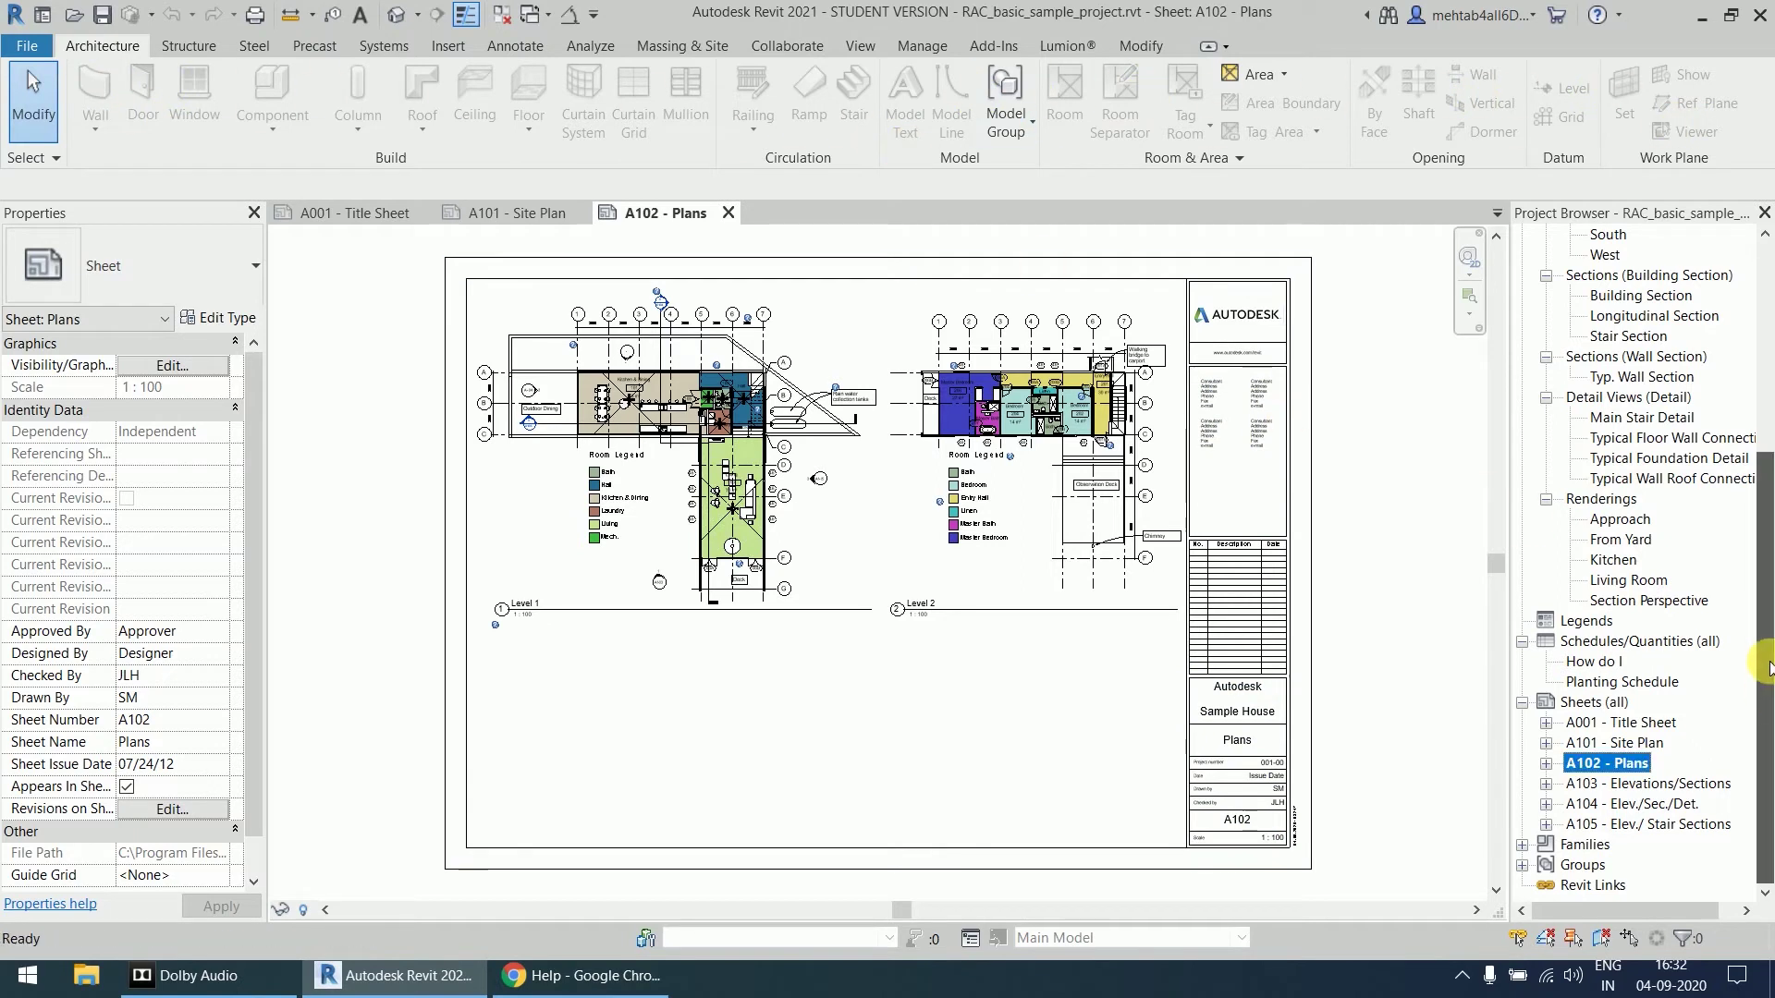
left_click_drag(1765, 635, 1766, 428)
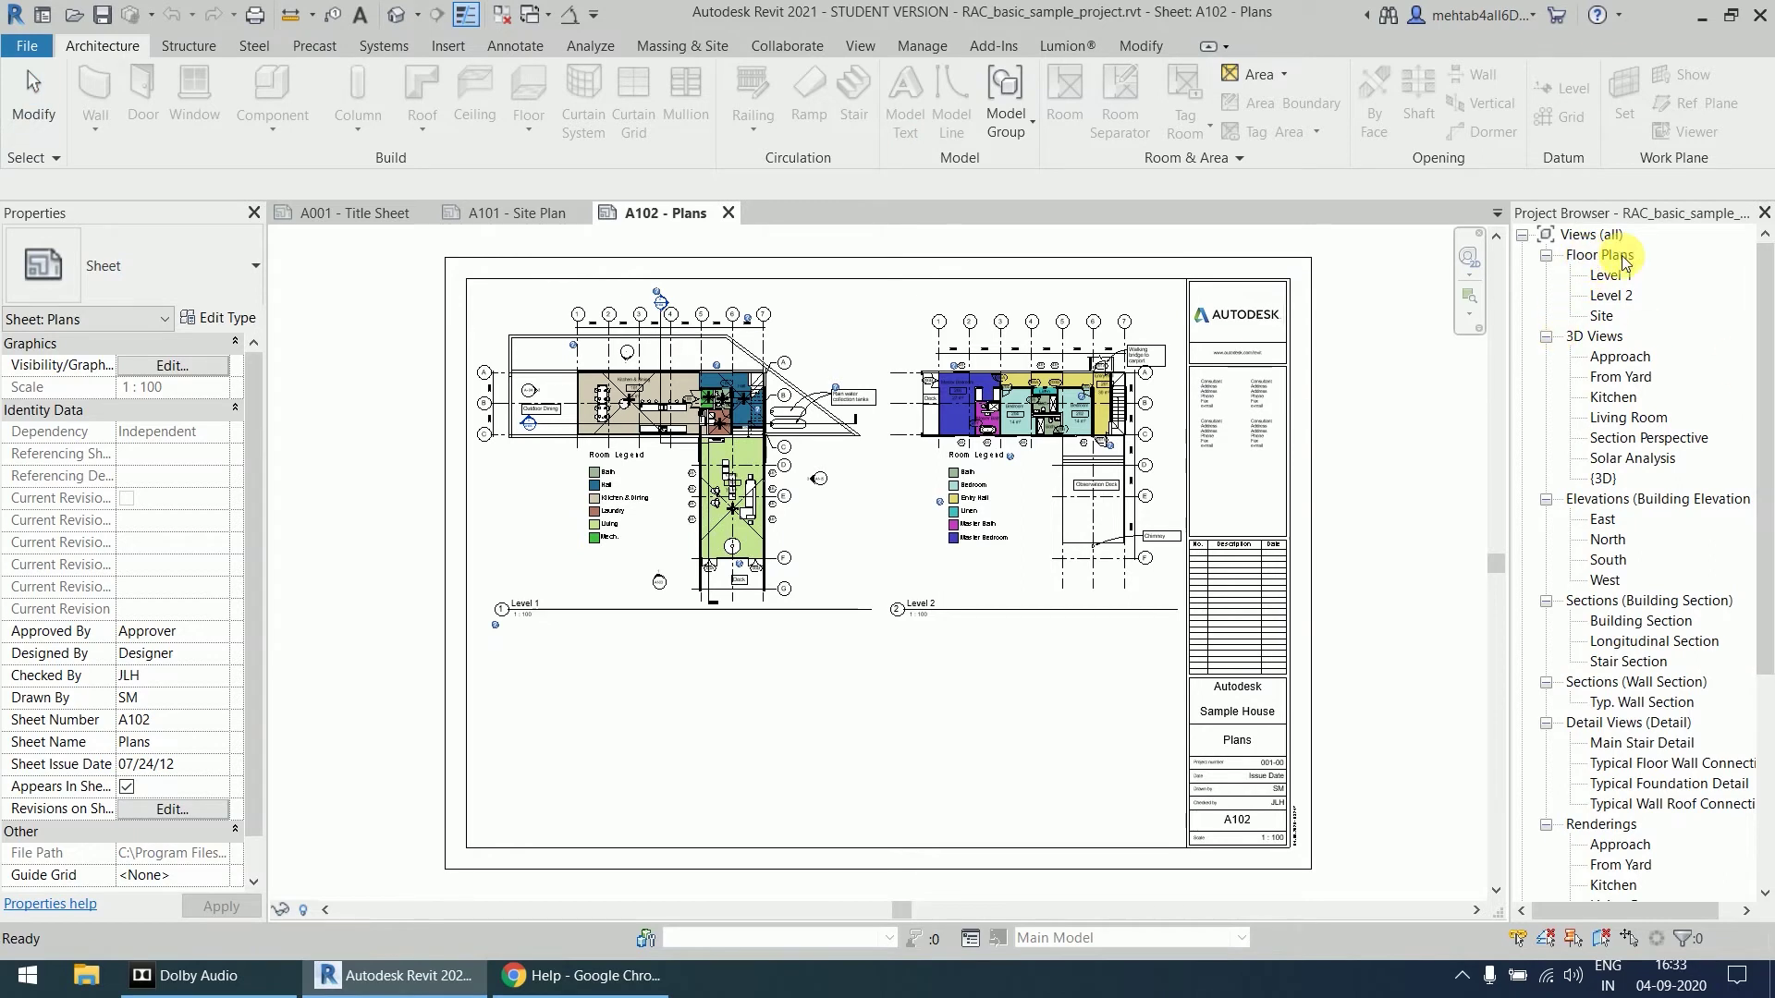
scroll(1694, 675, "down", 2)
scroll(1692, 647, "up", 2)
scroll(1655, 443, "up", 1)
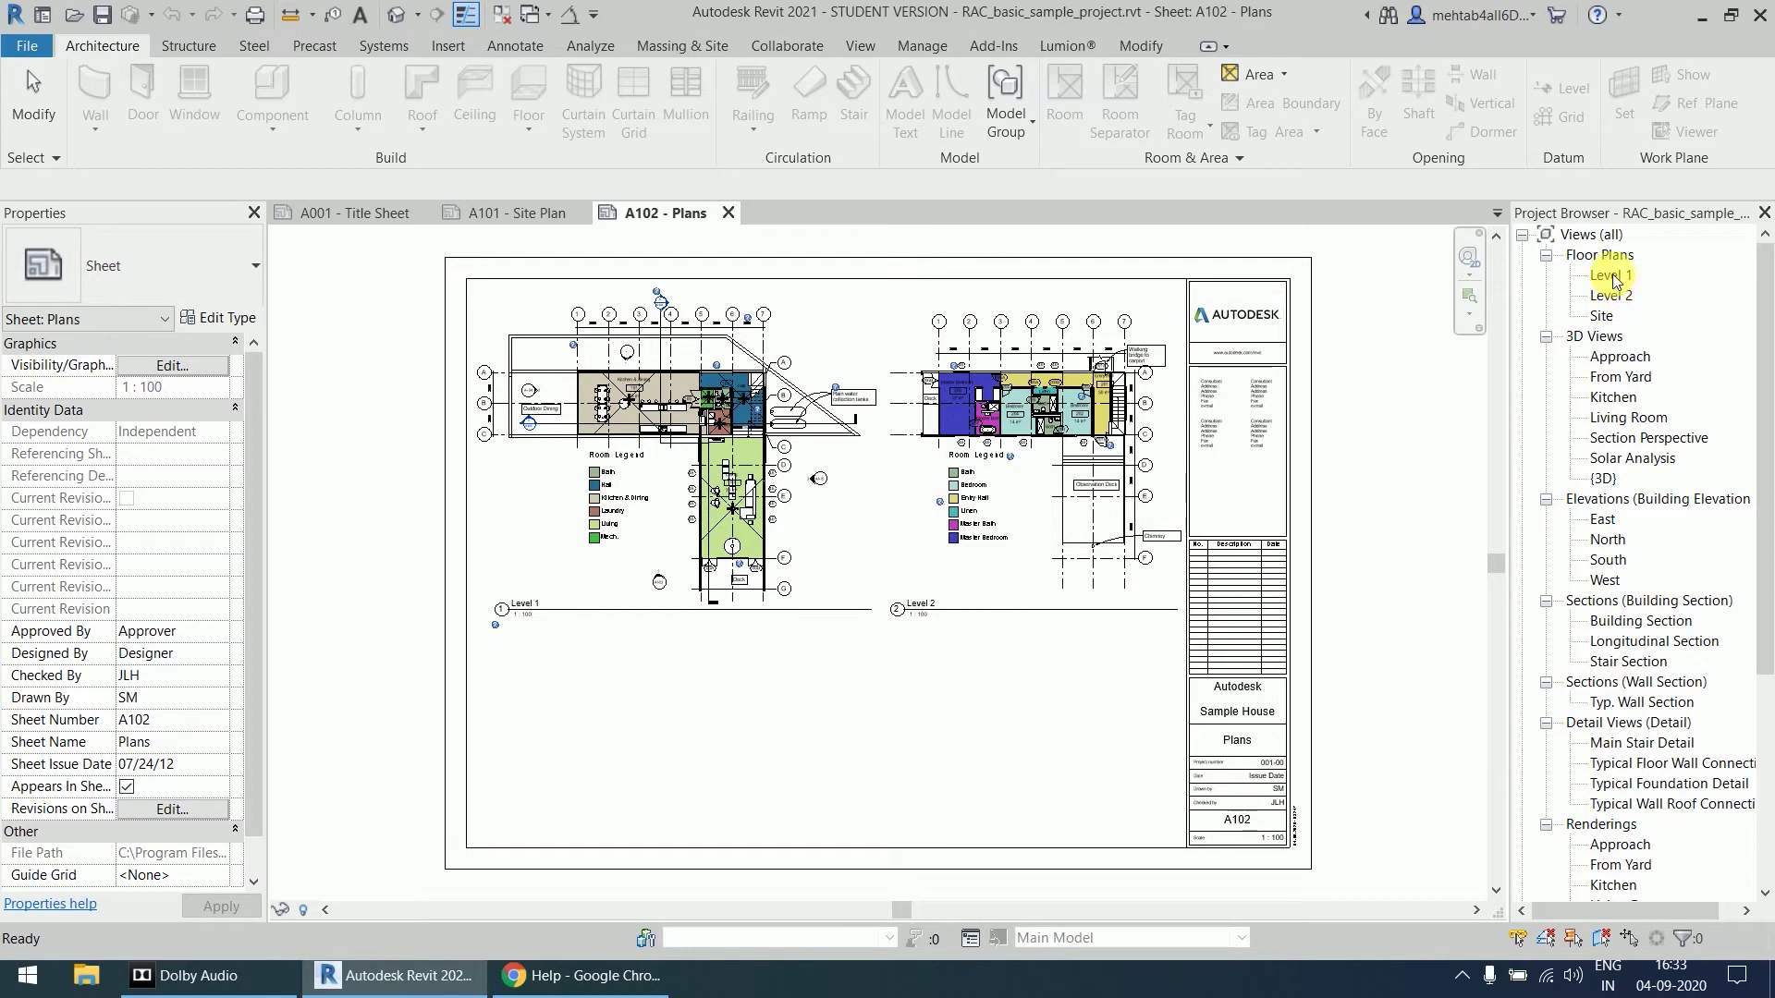
- Open the Level 1 plan and pan over the Kitchen & Dining, Hall, Living rooms and Room Legend
double_click(1611, 275)
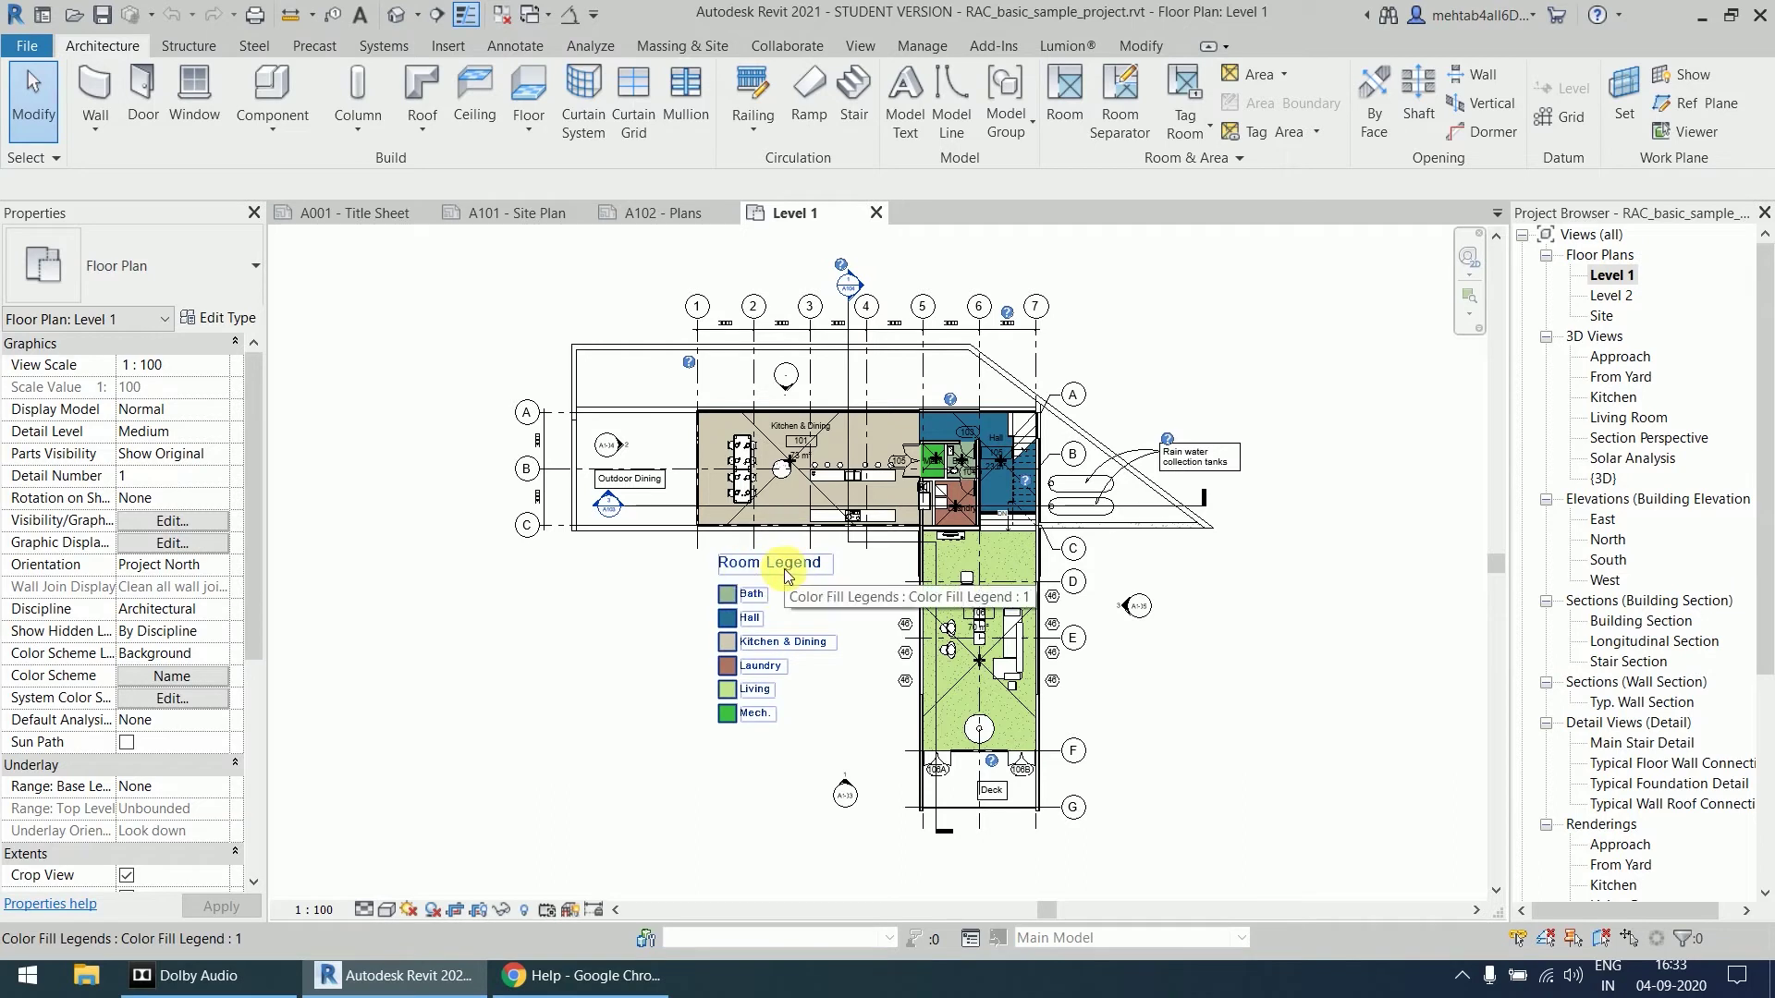
scroll(786, 605, "up", 3)
middle_click_drag(904, 584, 840, 648)
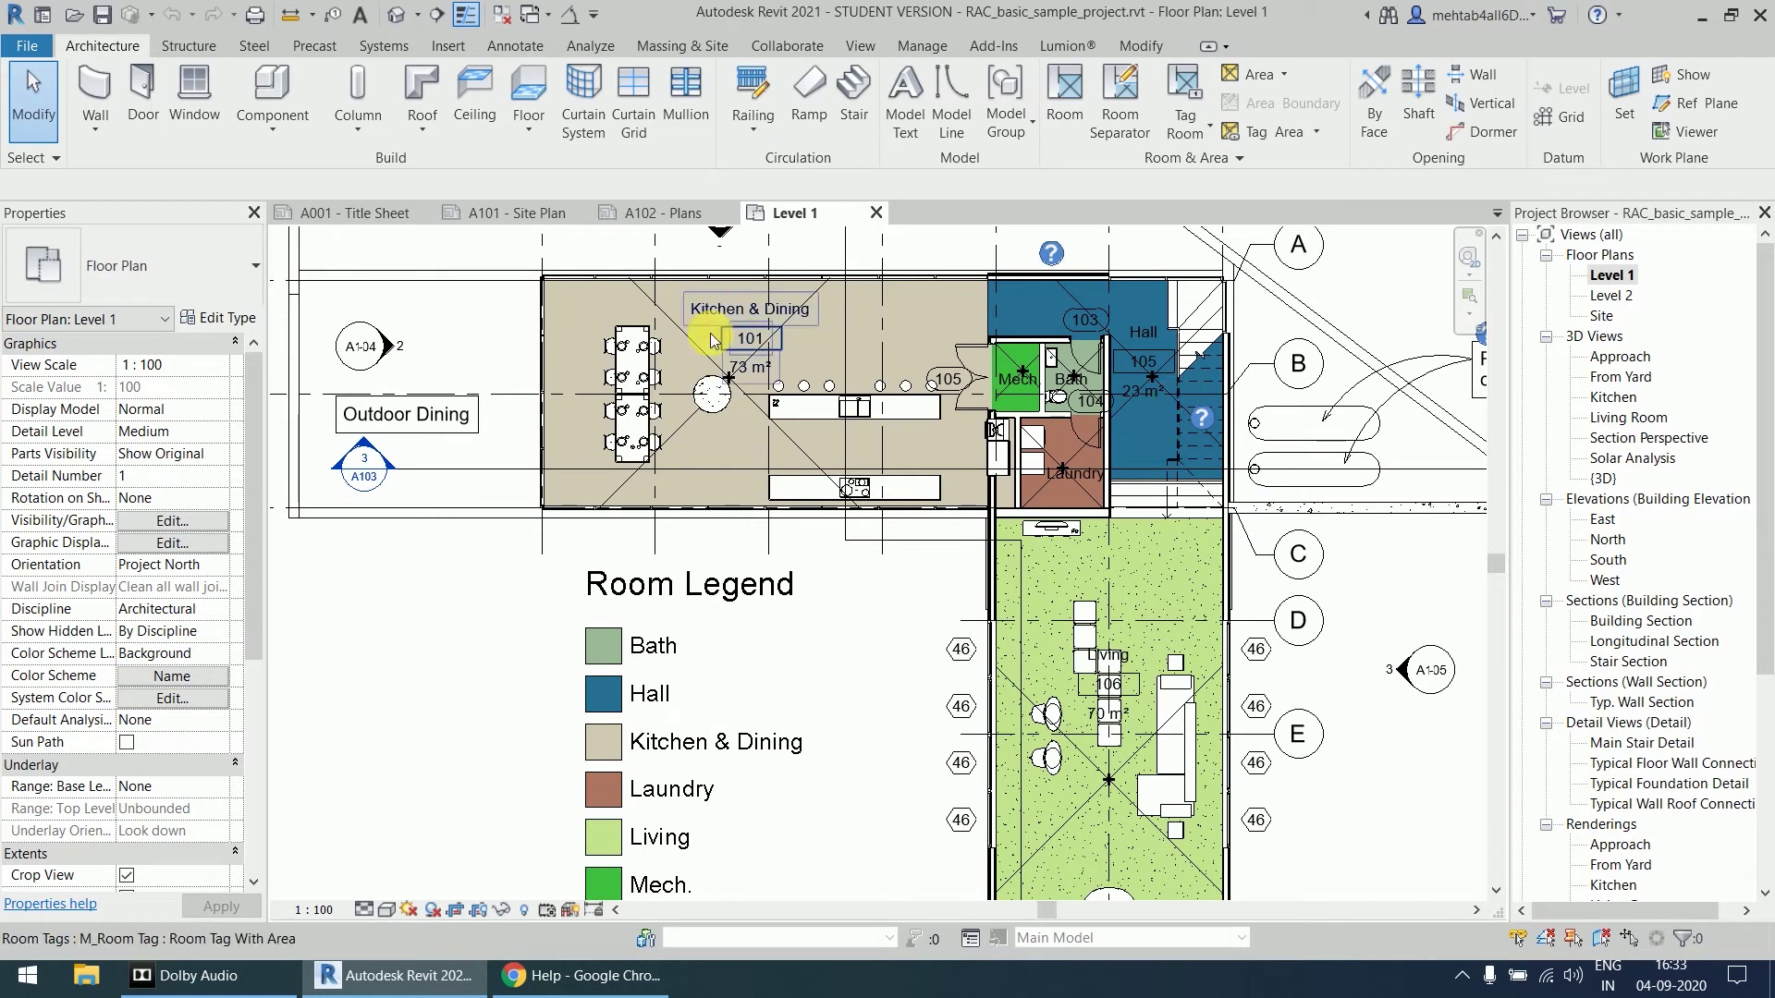
middle_click_drag(1156, 700, 1155, 555)
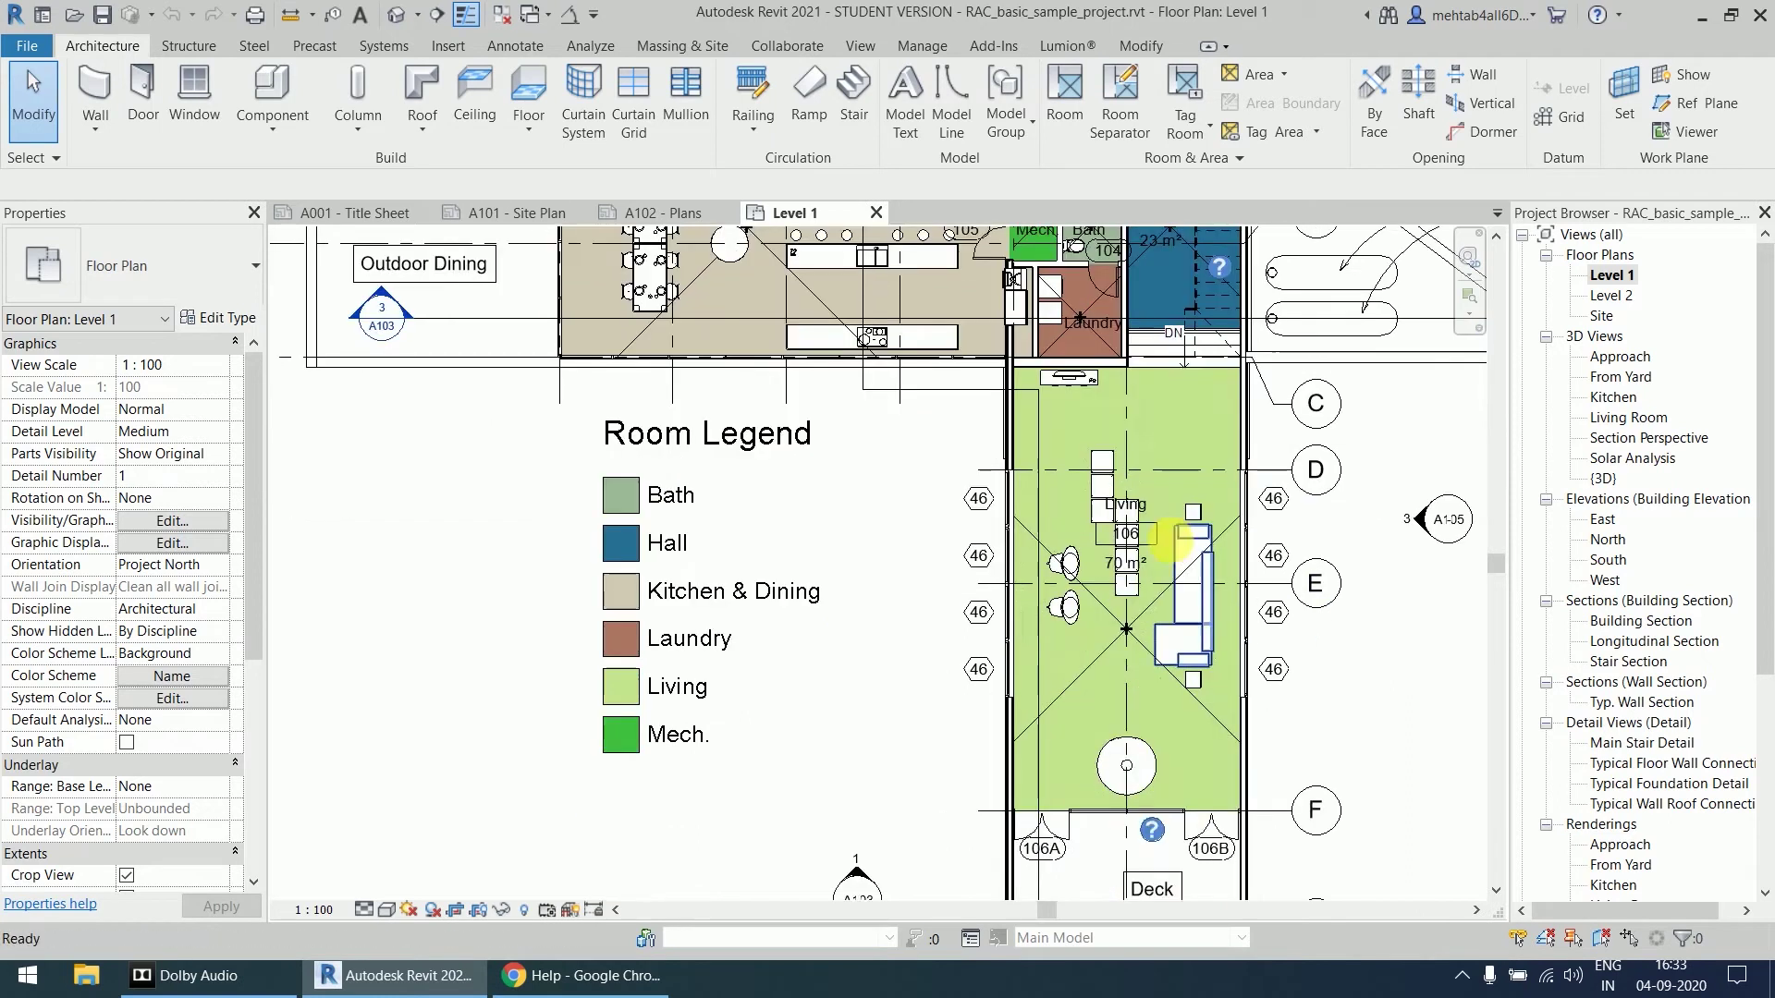
middle_click_drag(1160, 442, 1165, 632)
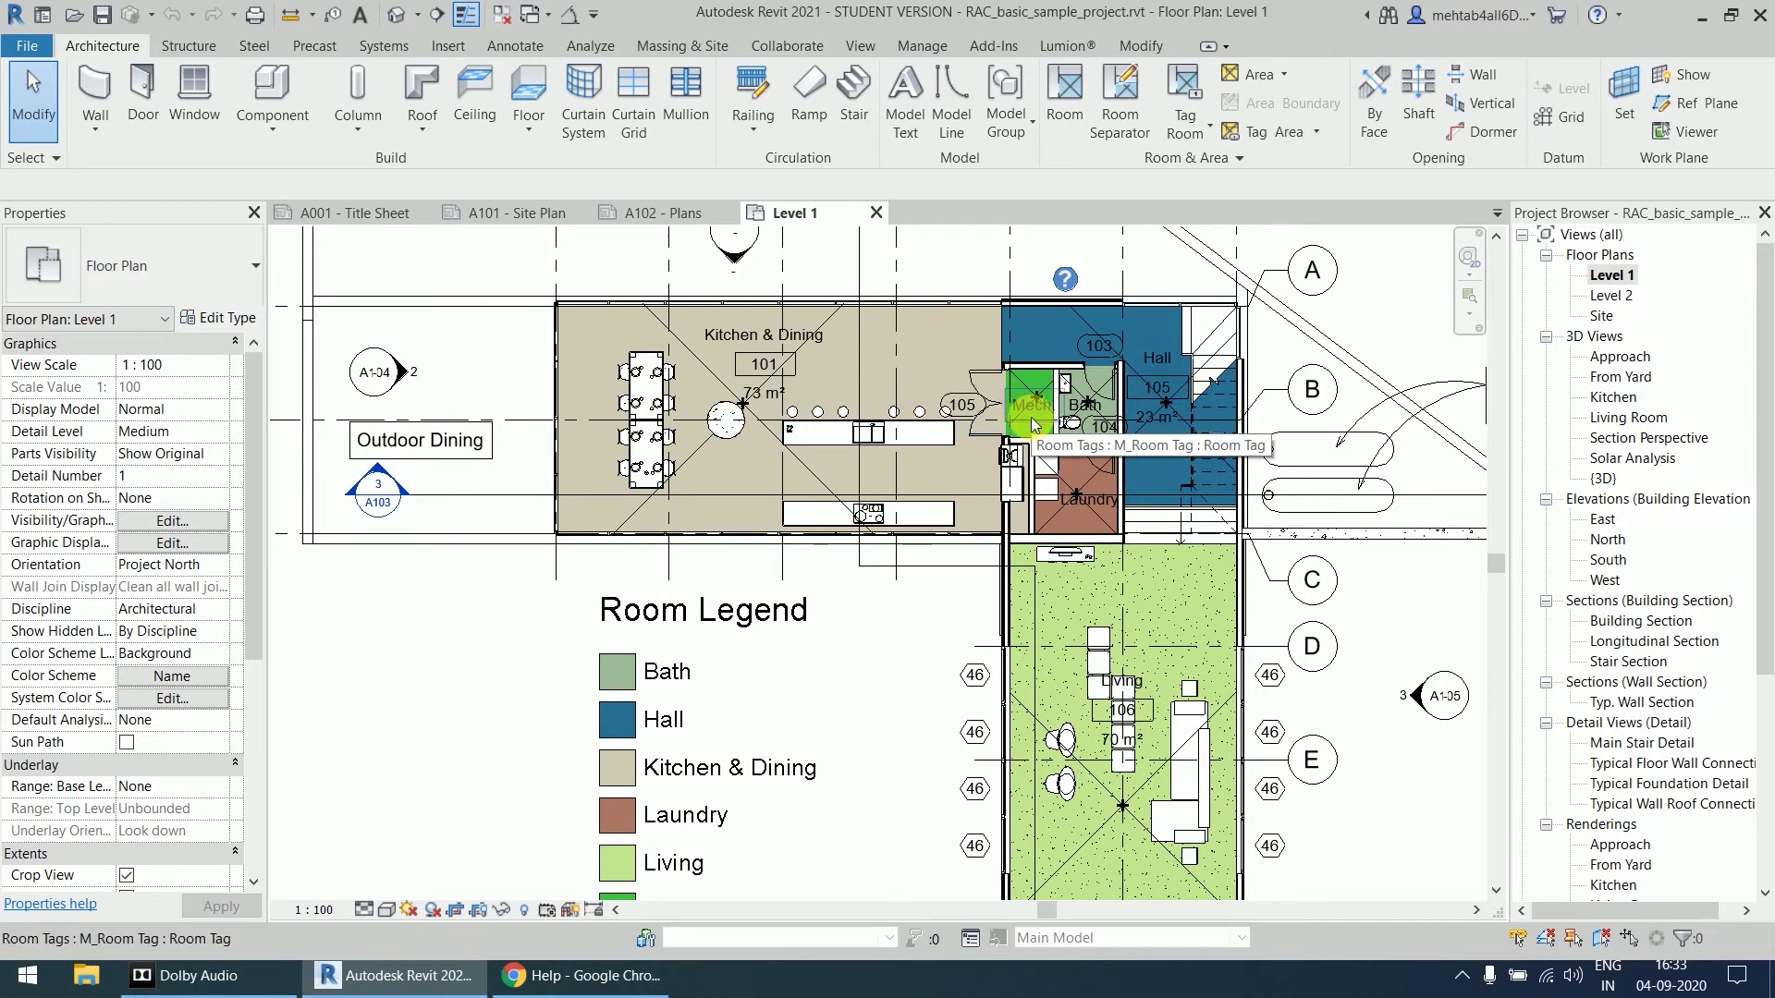
middle_click_drag(1035, 425, 1067, 336)
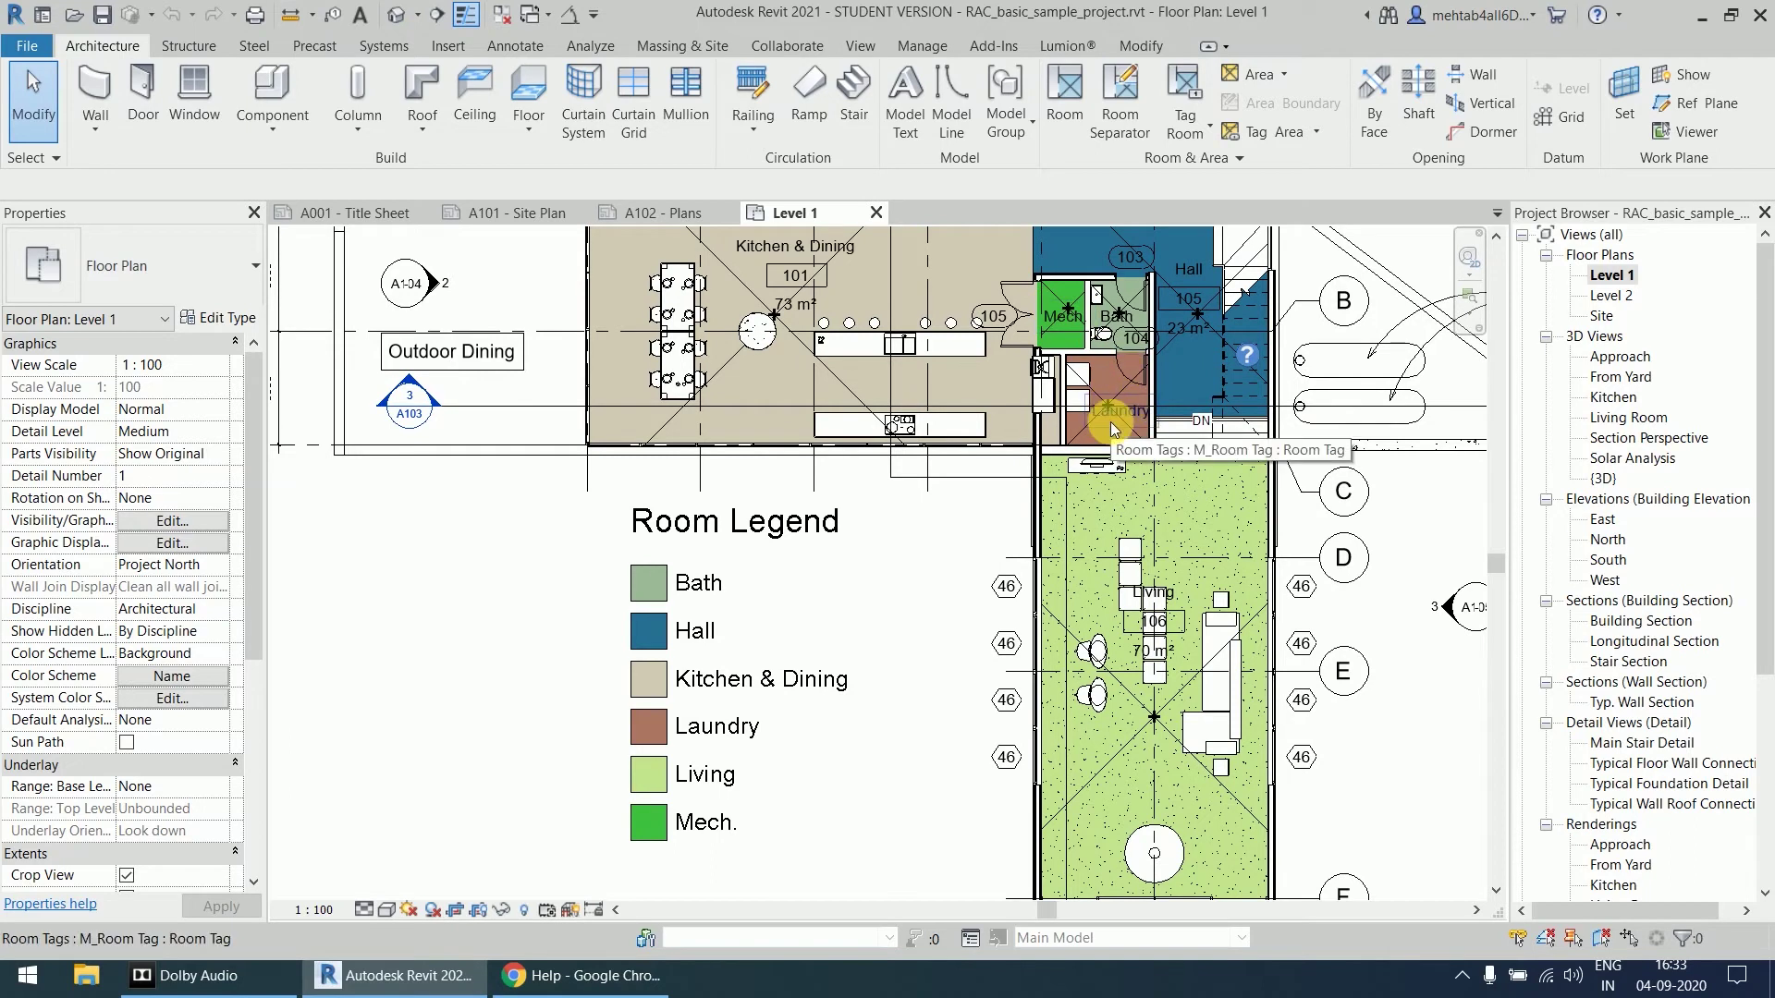
scroll(1111, 421, "down", 2)
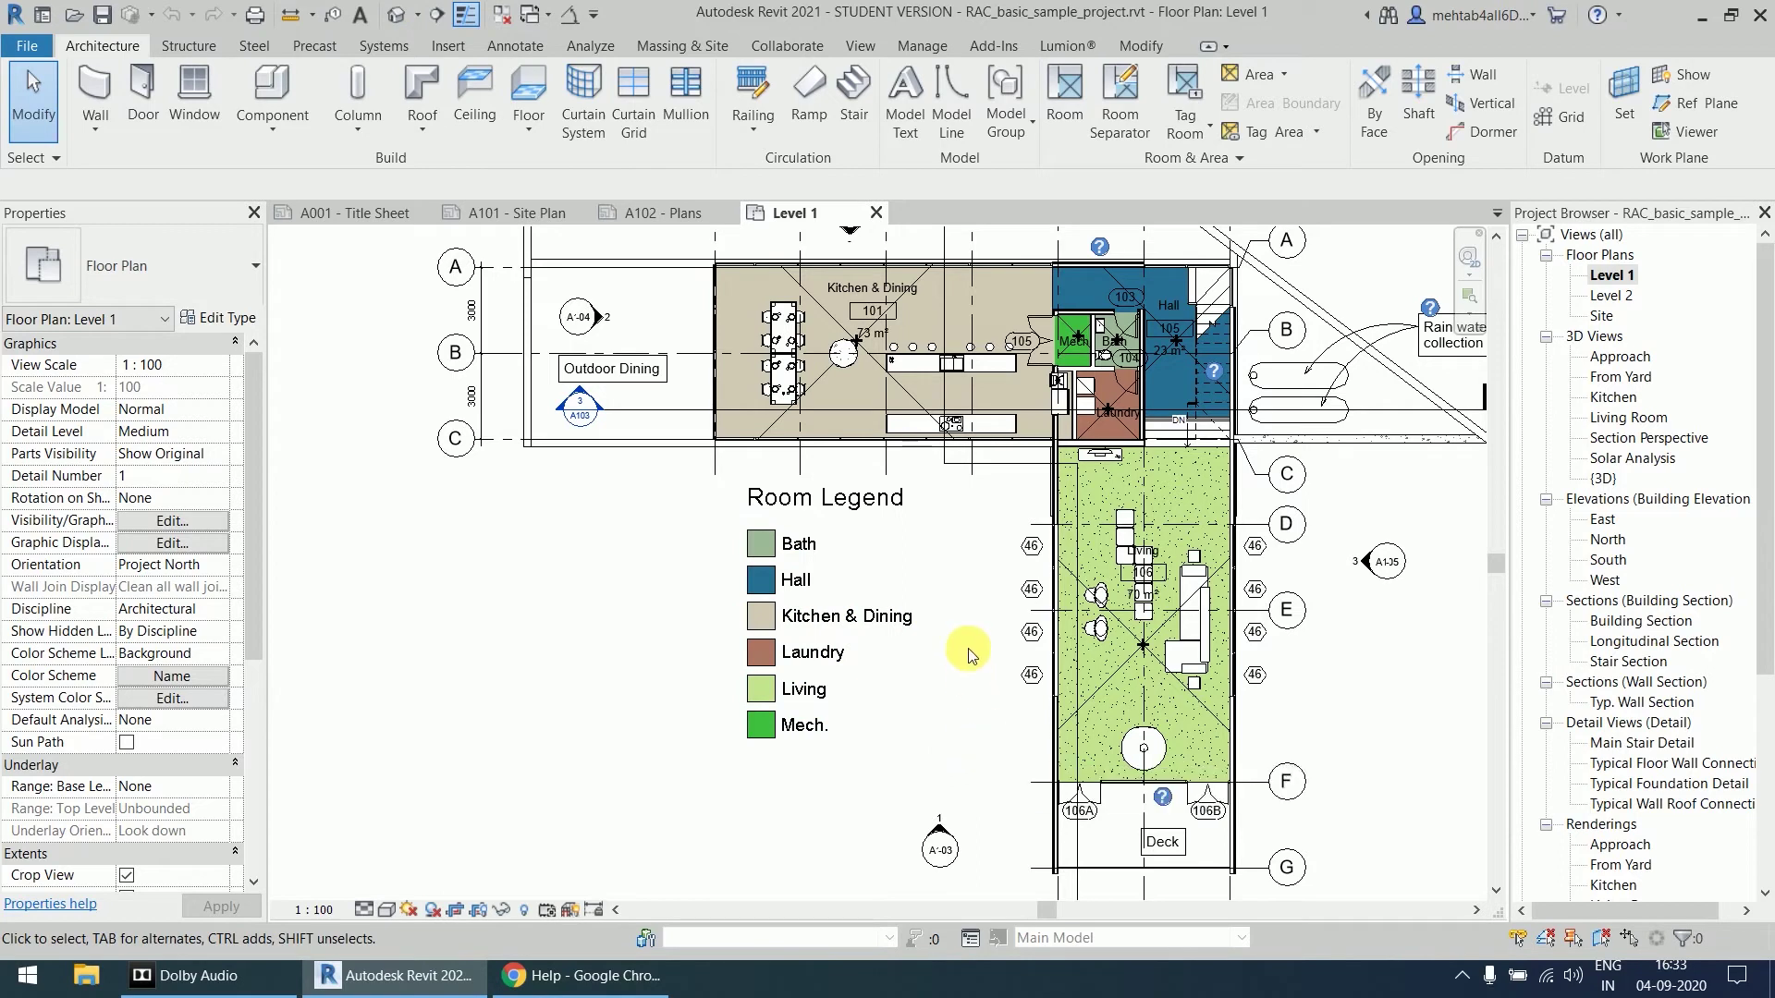
scroll(969, 651, "down", 1)
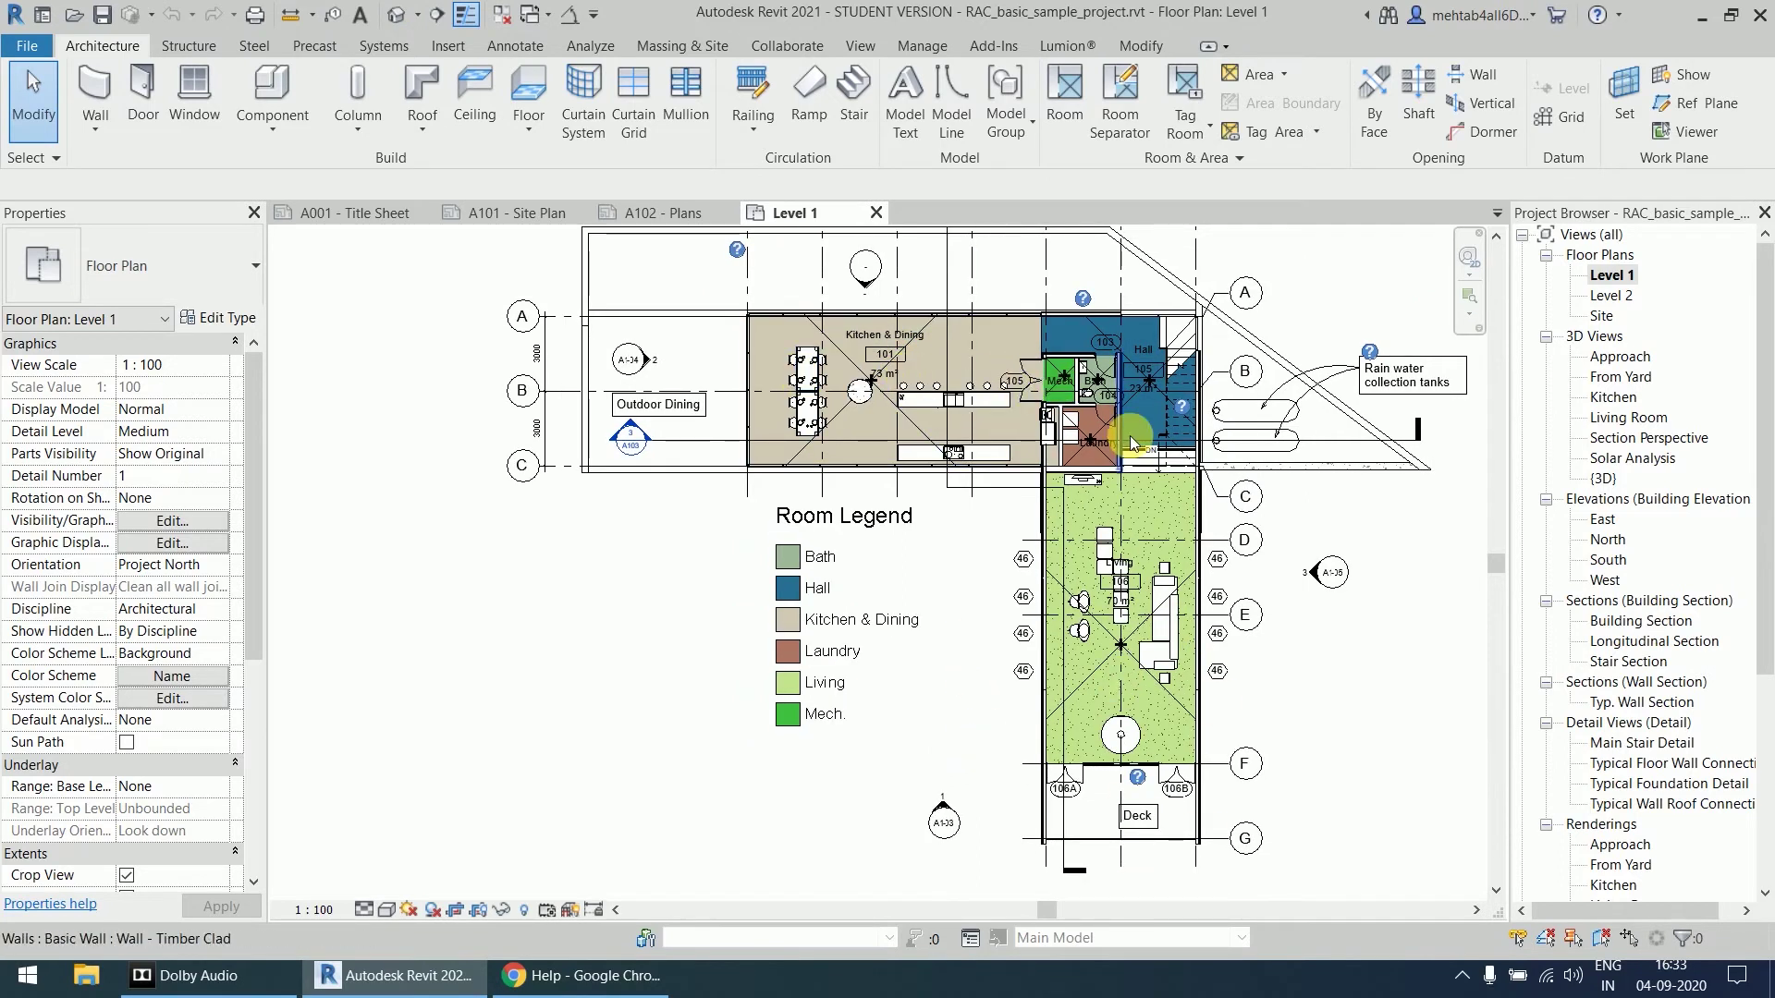
double_click(1612, 296)
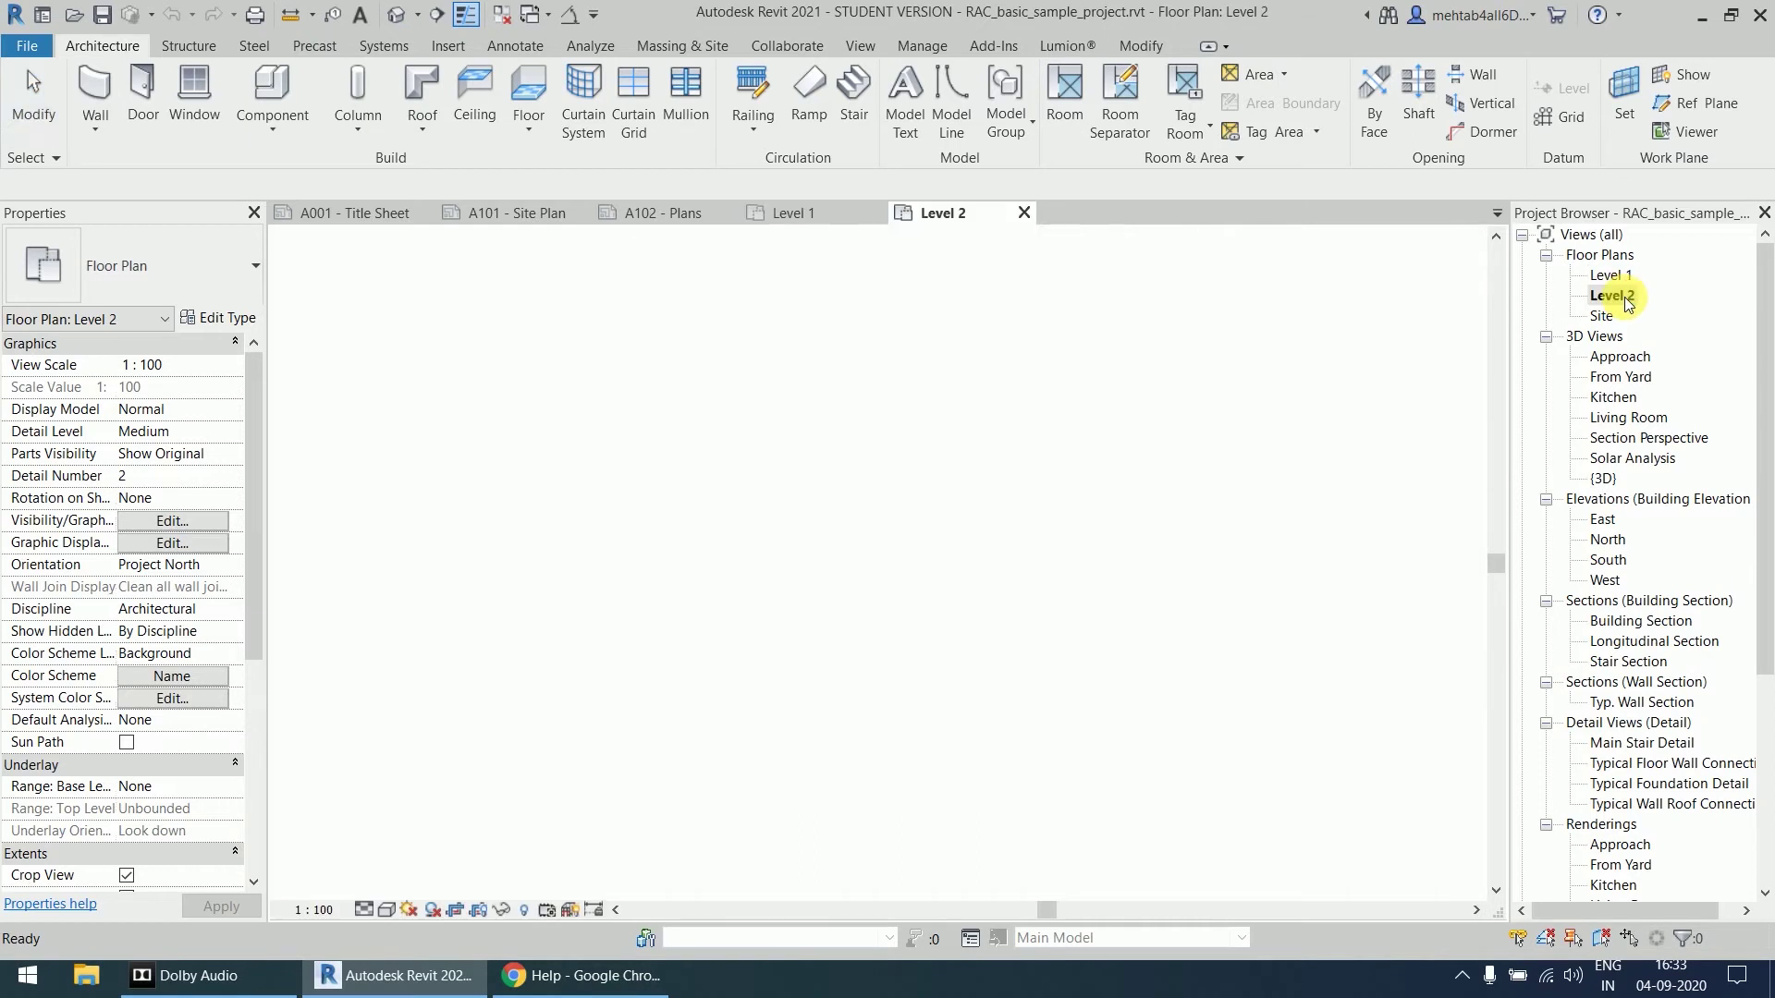
scroll(1295, 463, "up", 2)
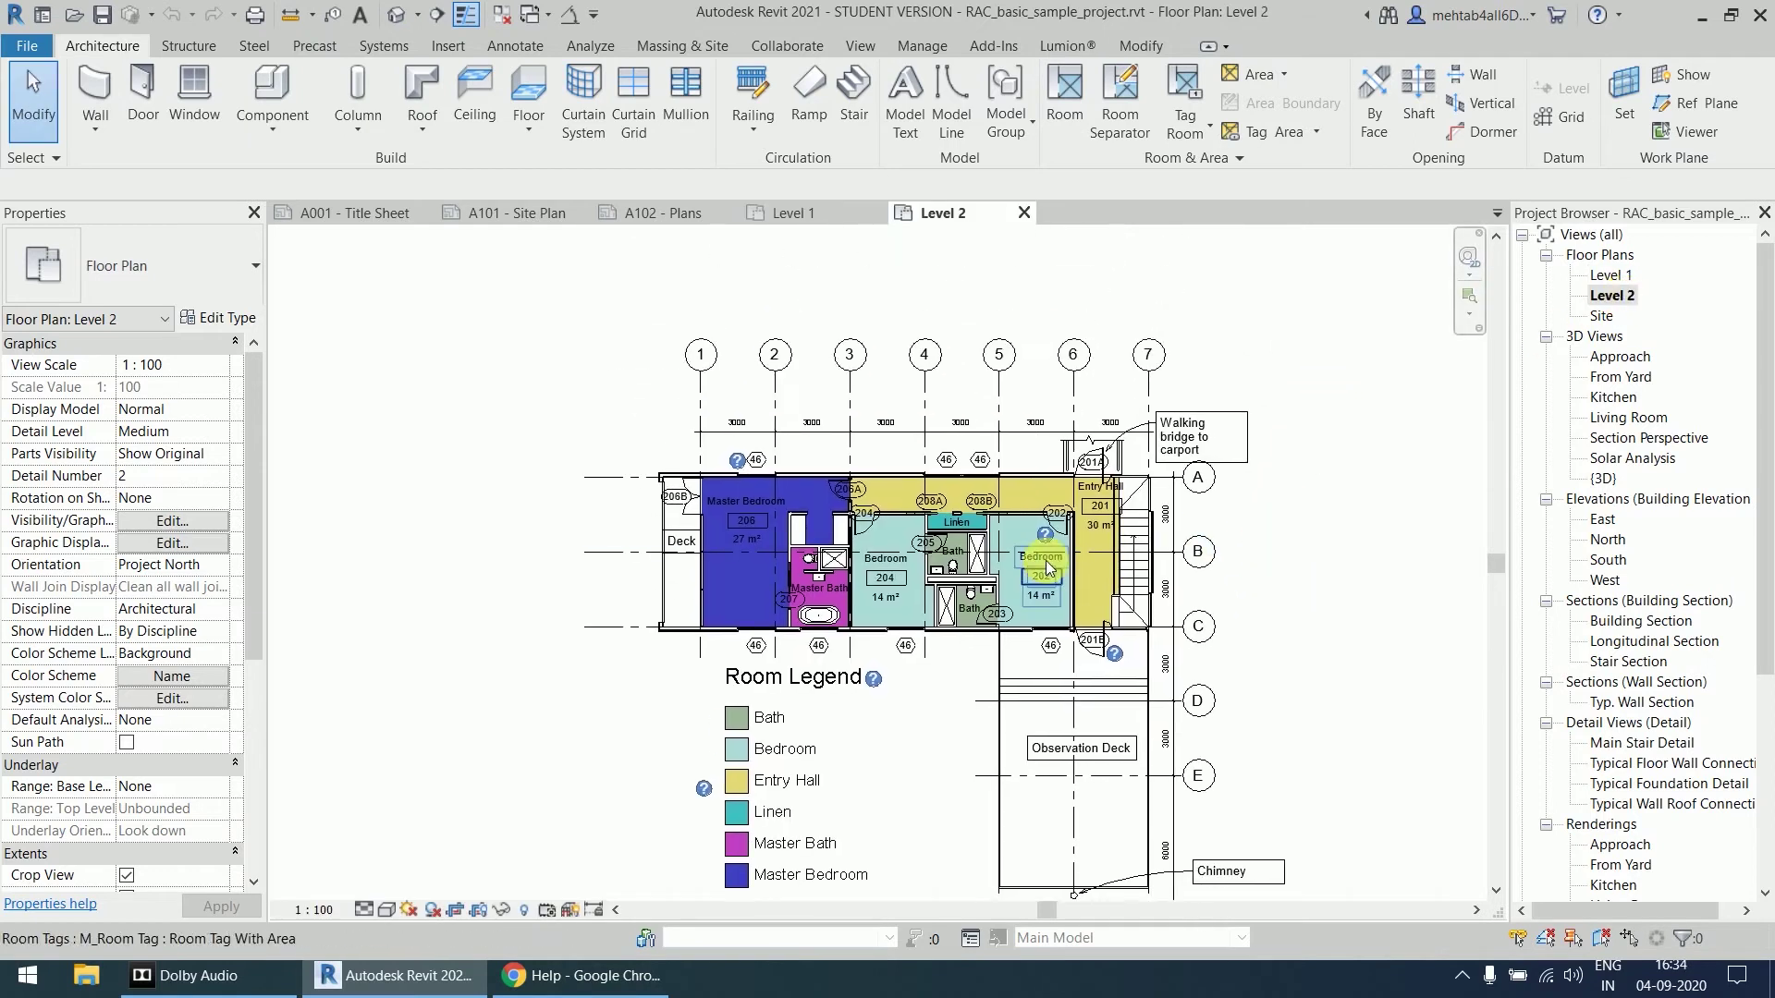
scroll(1075, 423, "up", 2)
middle_click_drag(1075, 422, 1063, 305)
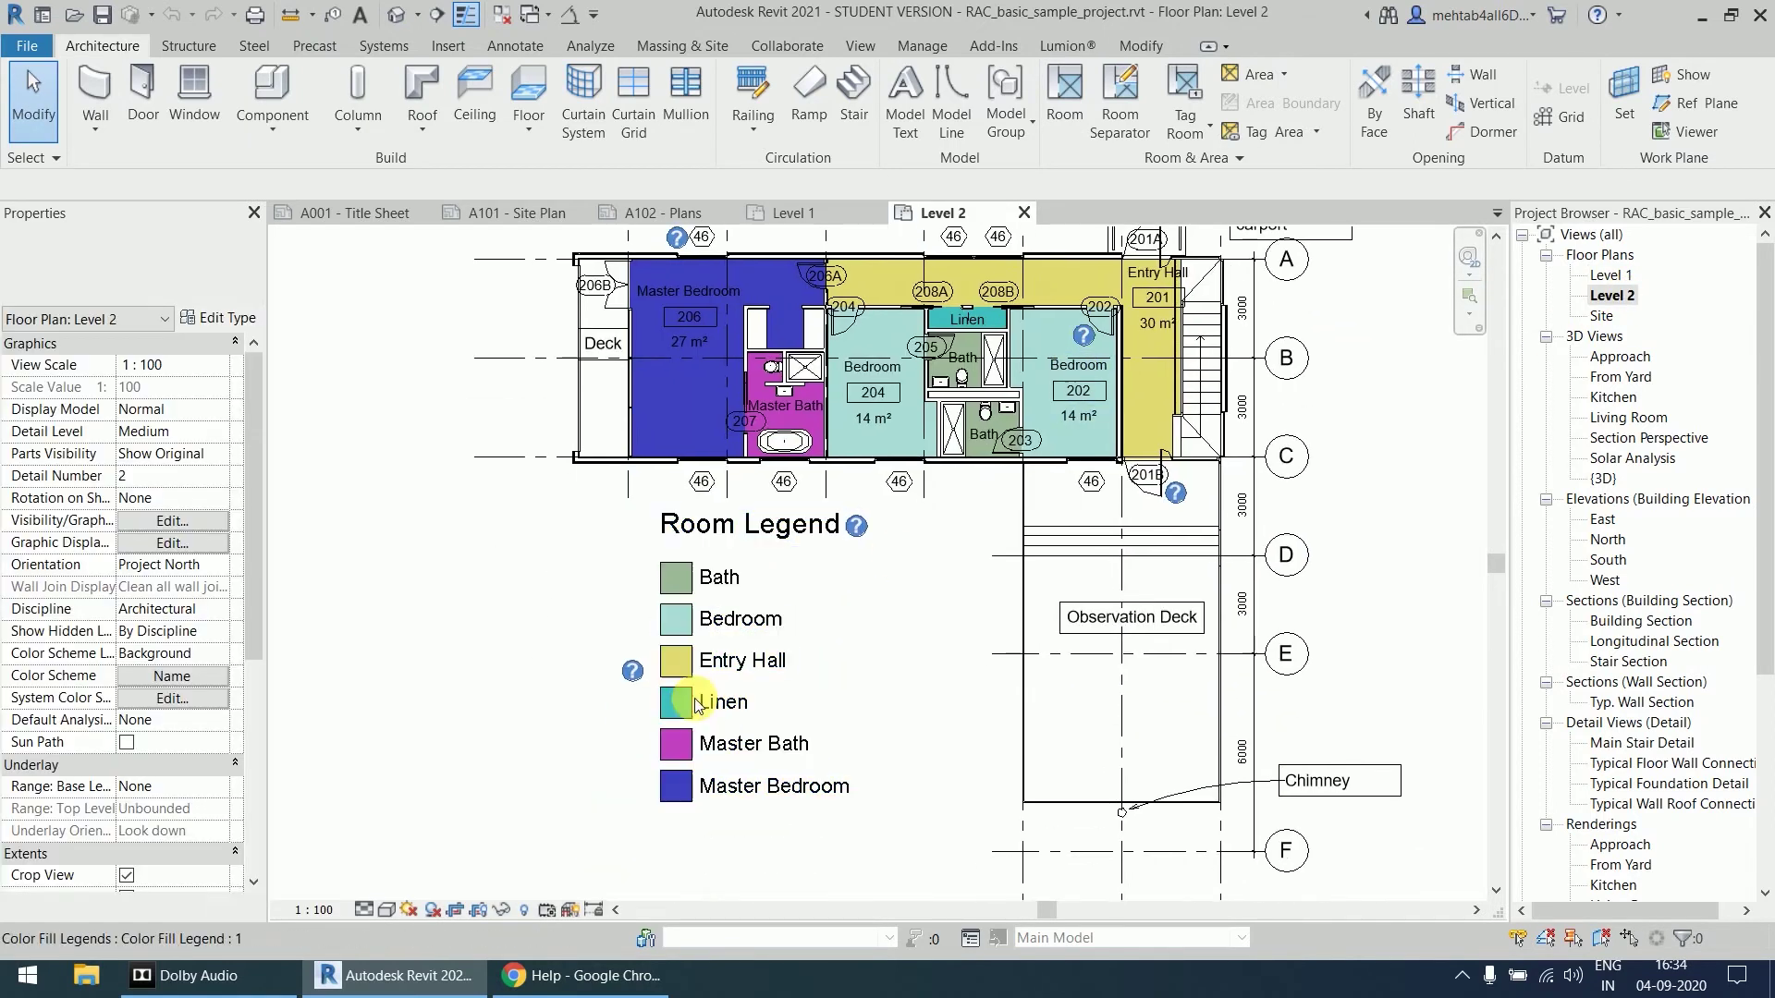
middle_click_drag(1063, 554, 966, 670)
scroll(958, 476, "up", 1)
scroll(958, 476, "up", 1)
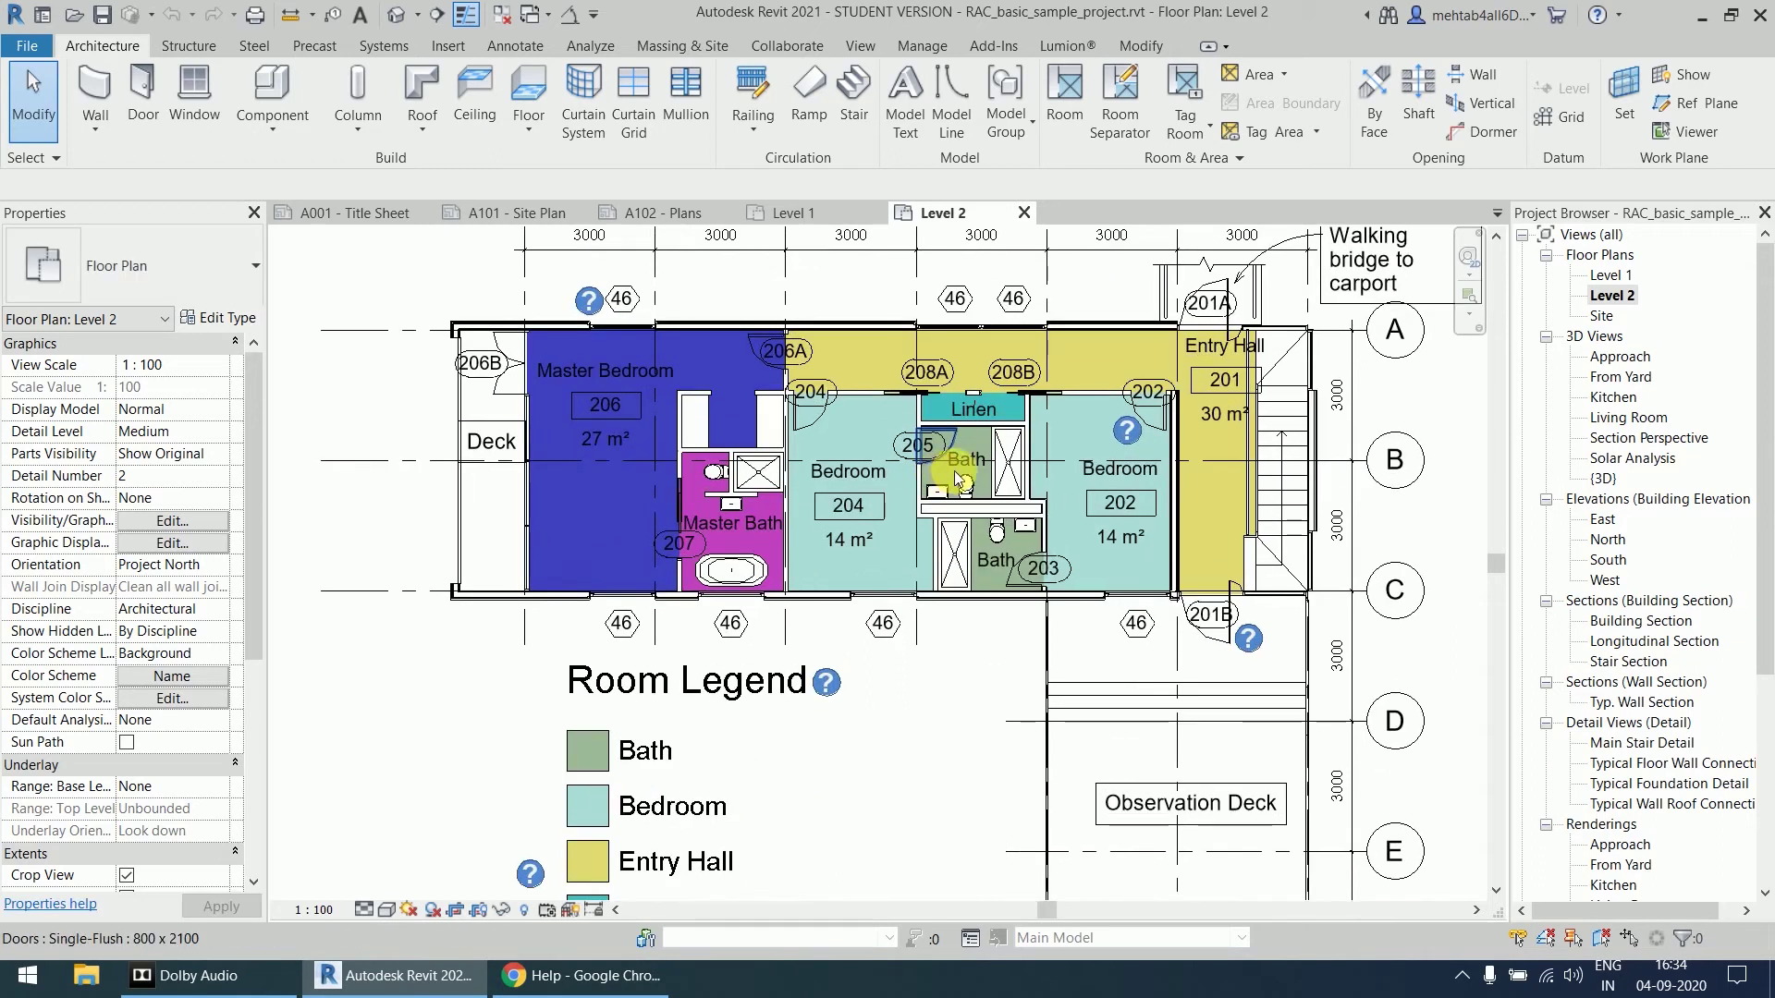
middle_click_drag(956, 484, 955, 575)
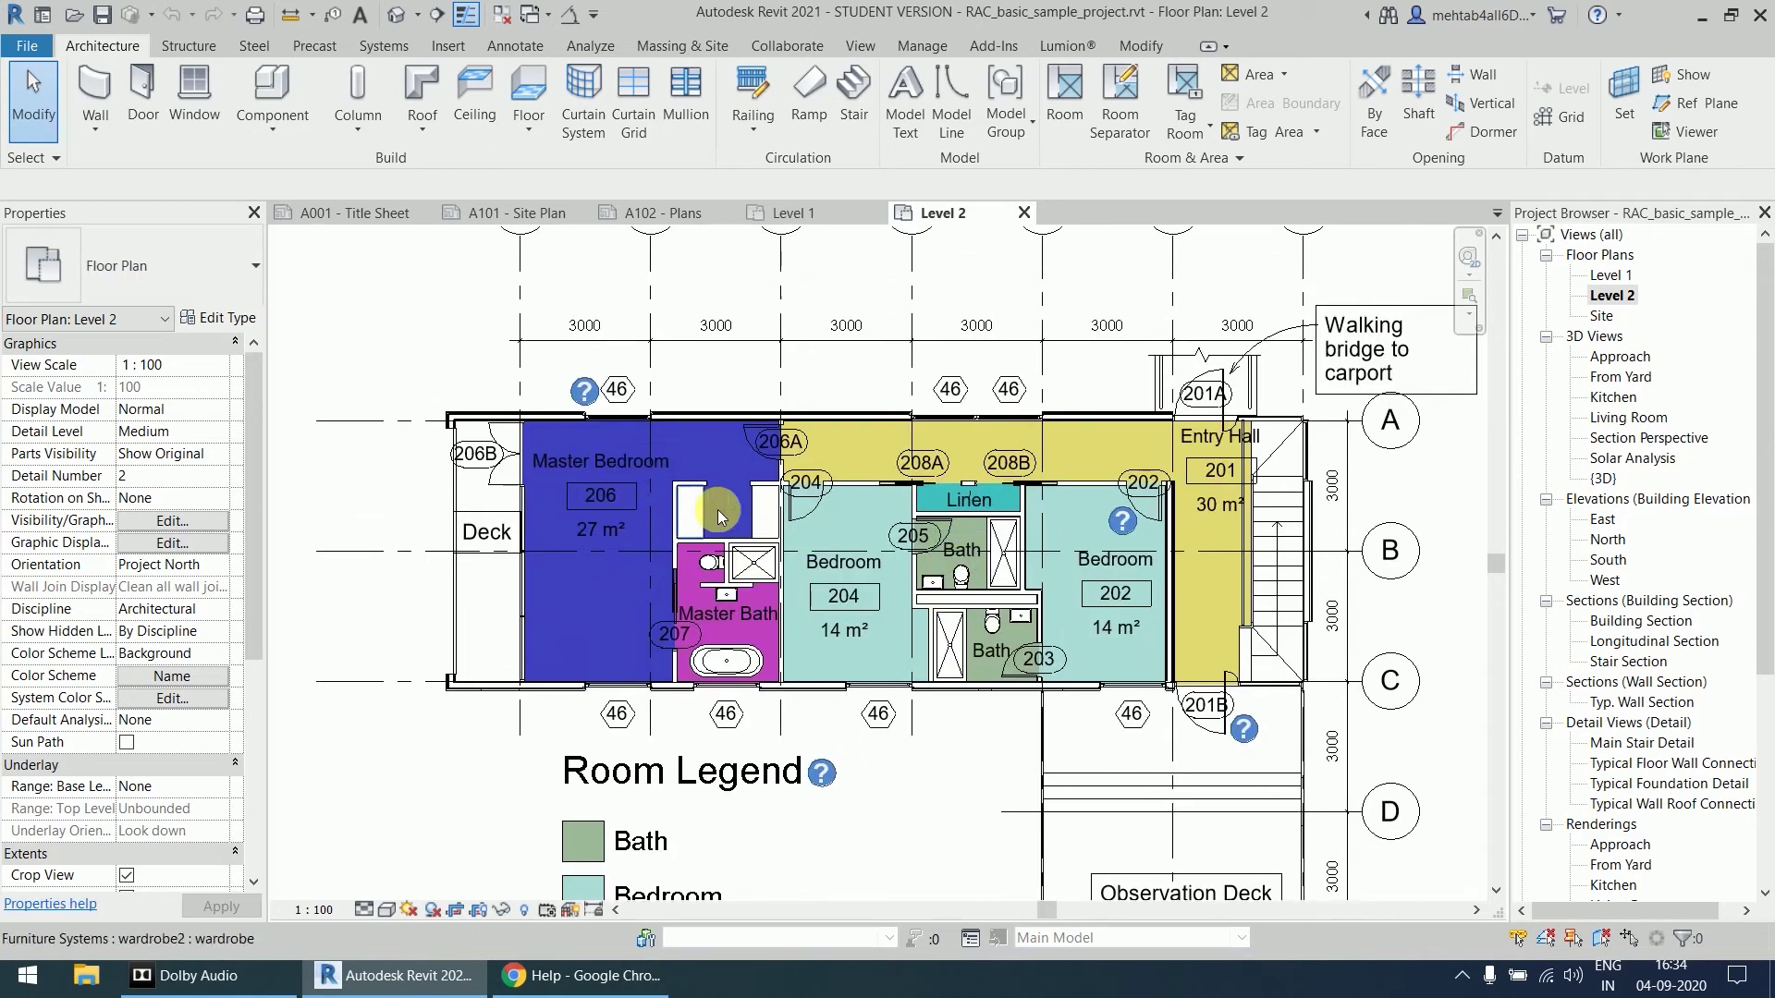
scroll(1039, 558, "down", 1)
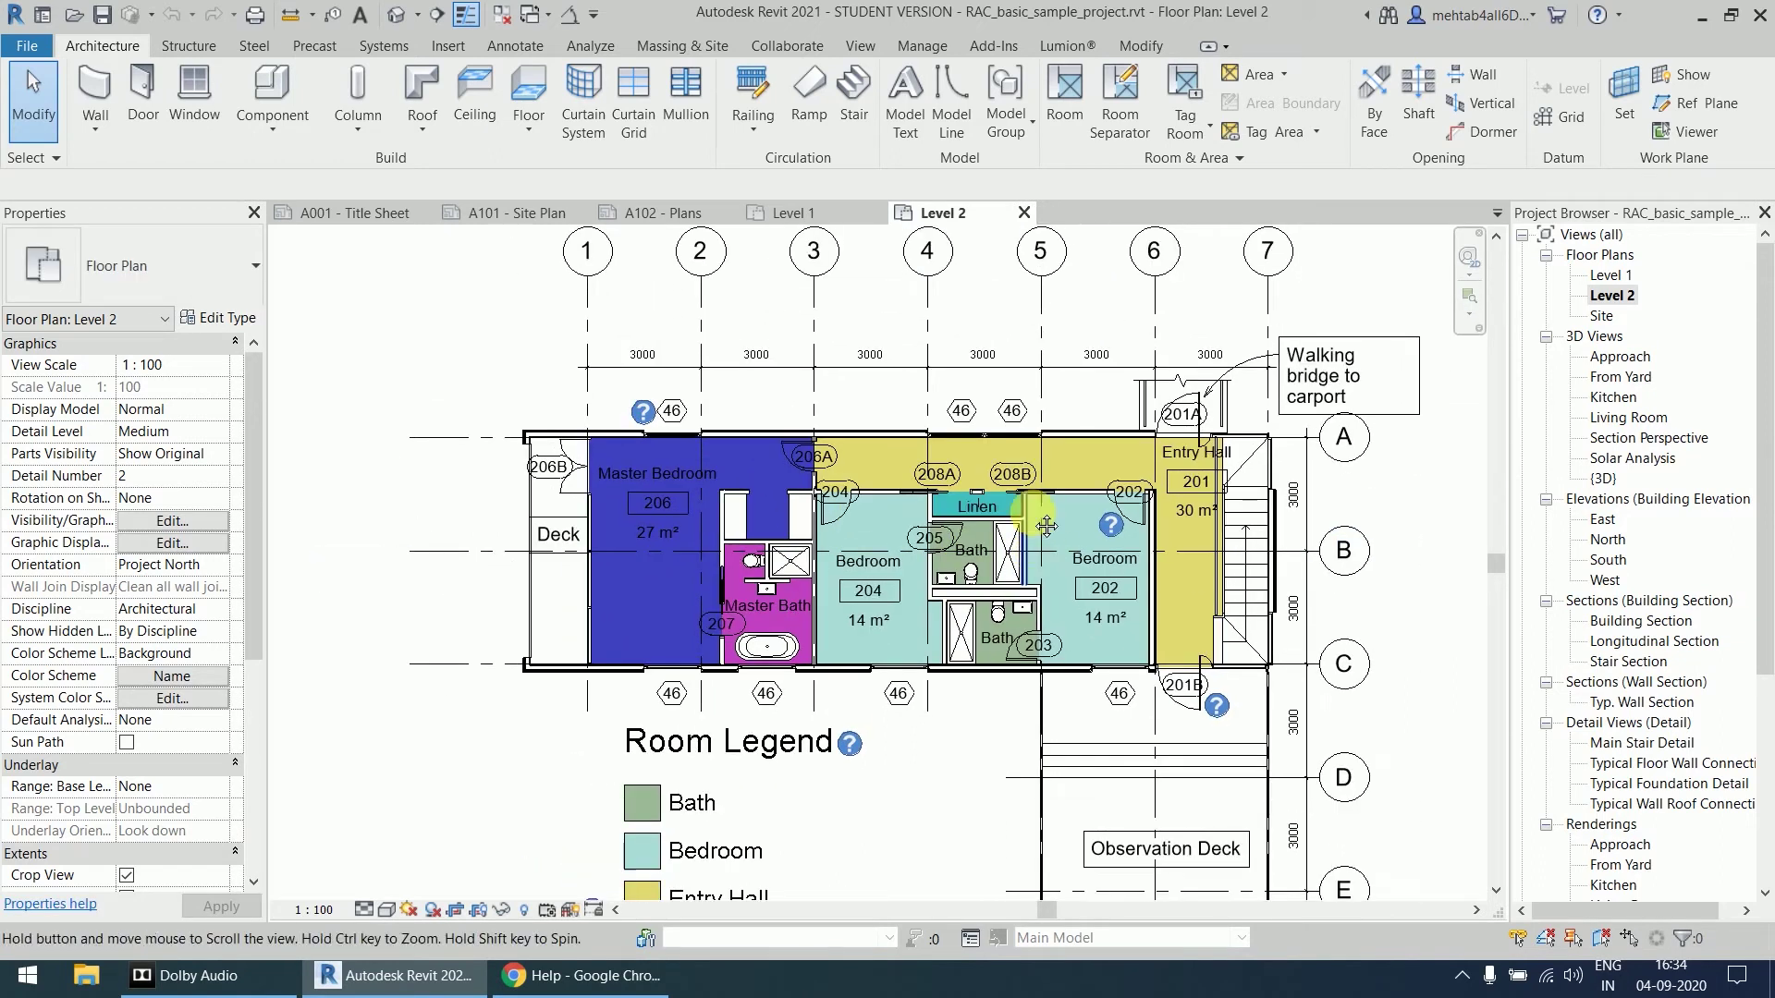
middle_click_drag(1039, 557, 1051, 428)
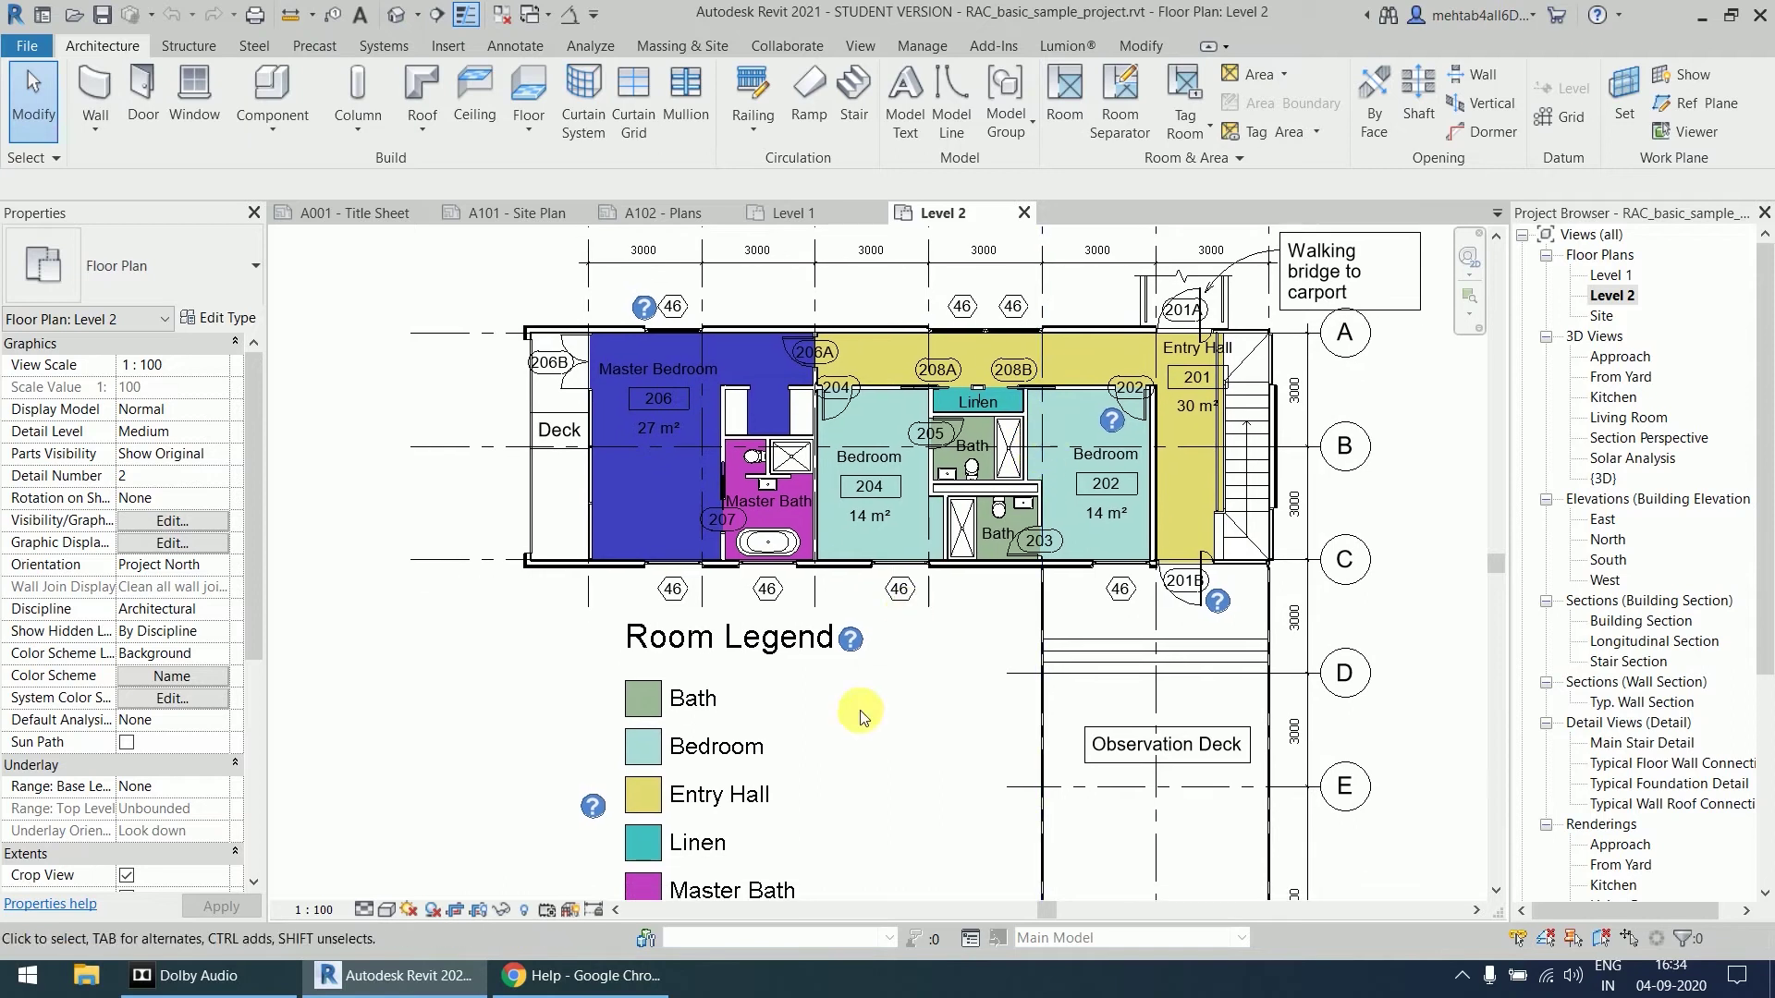
middle_click_drag(904, 396, 893, 441)
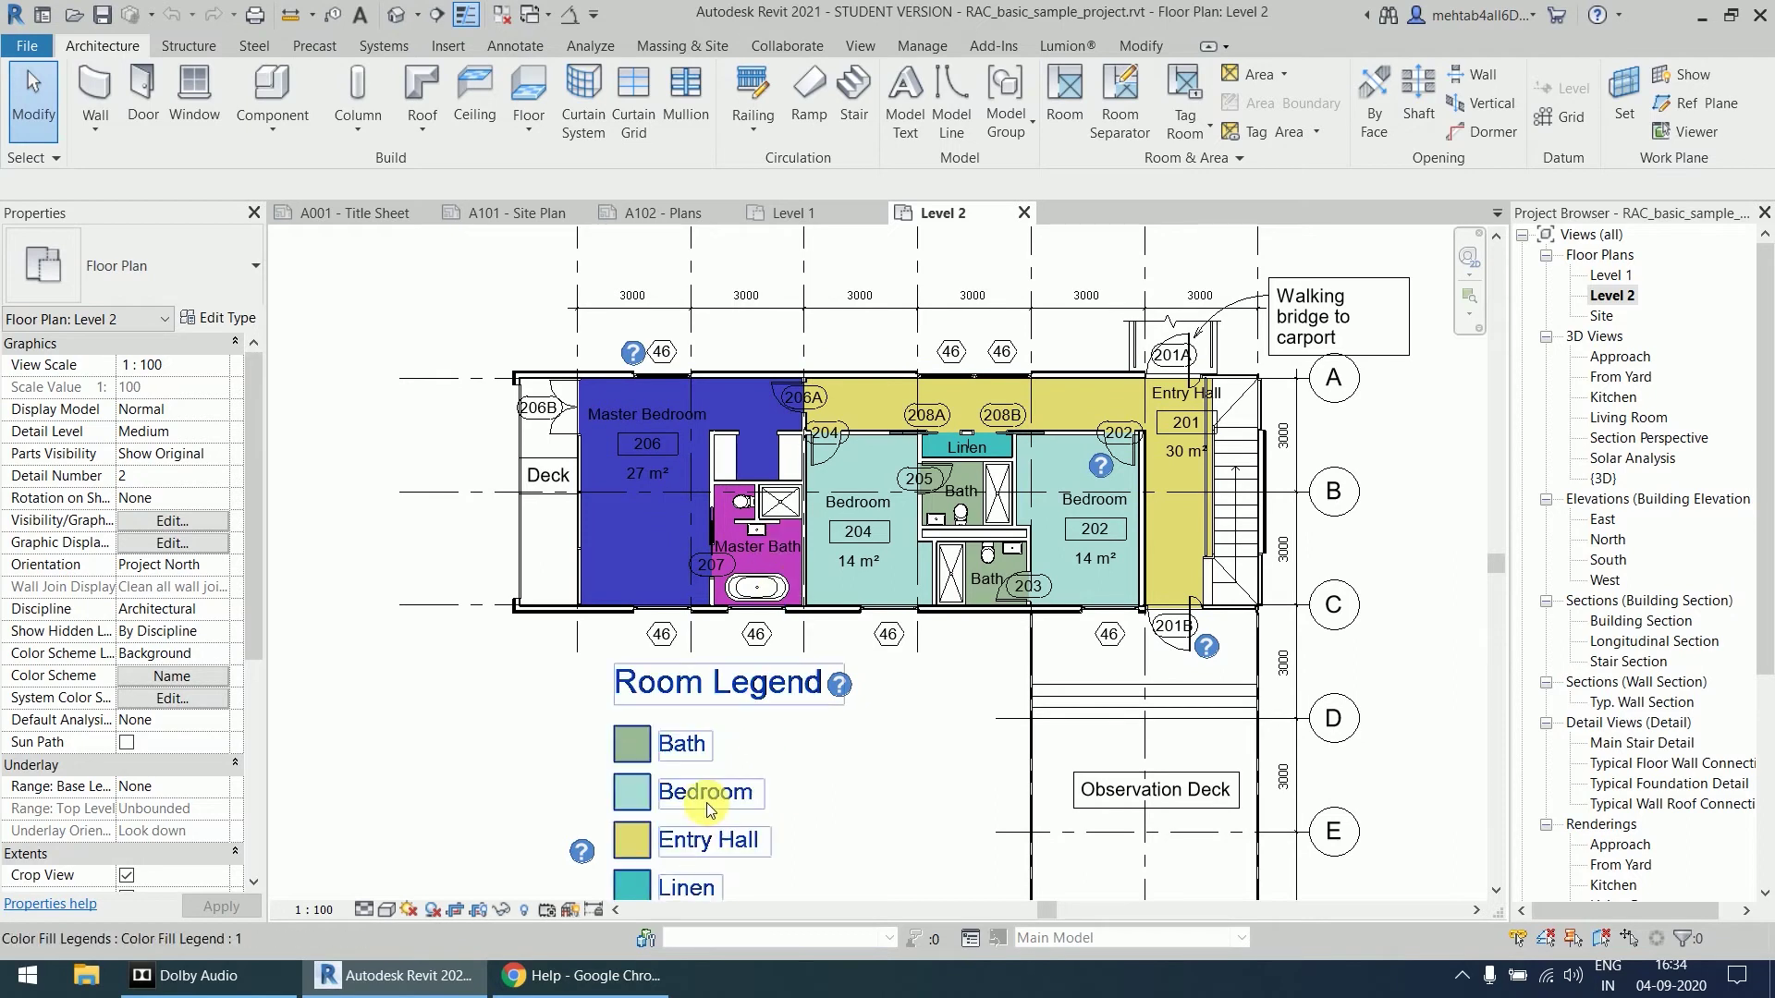
scroll(856, 758, "down", 1)
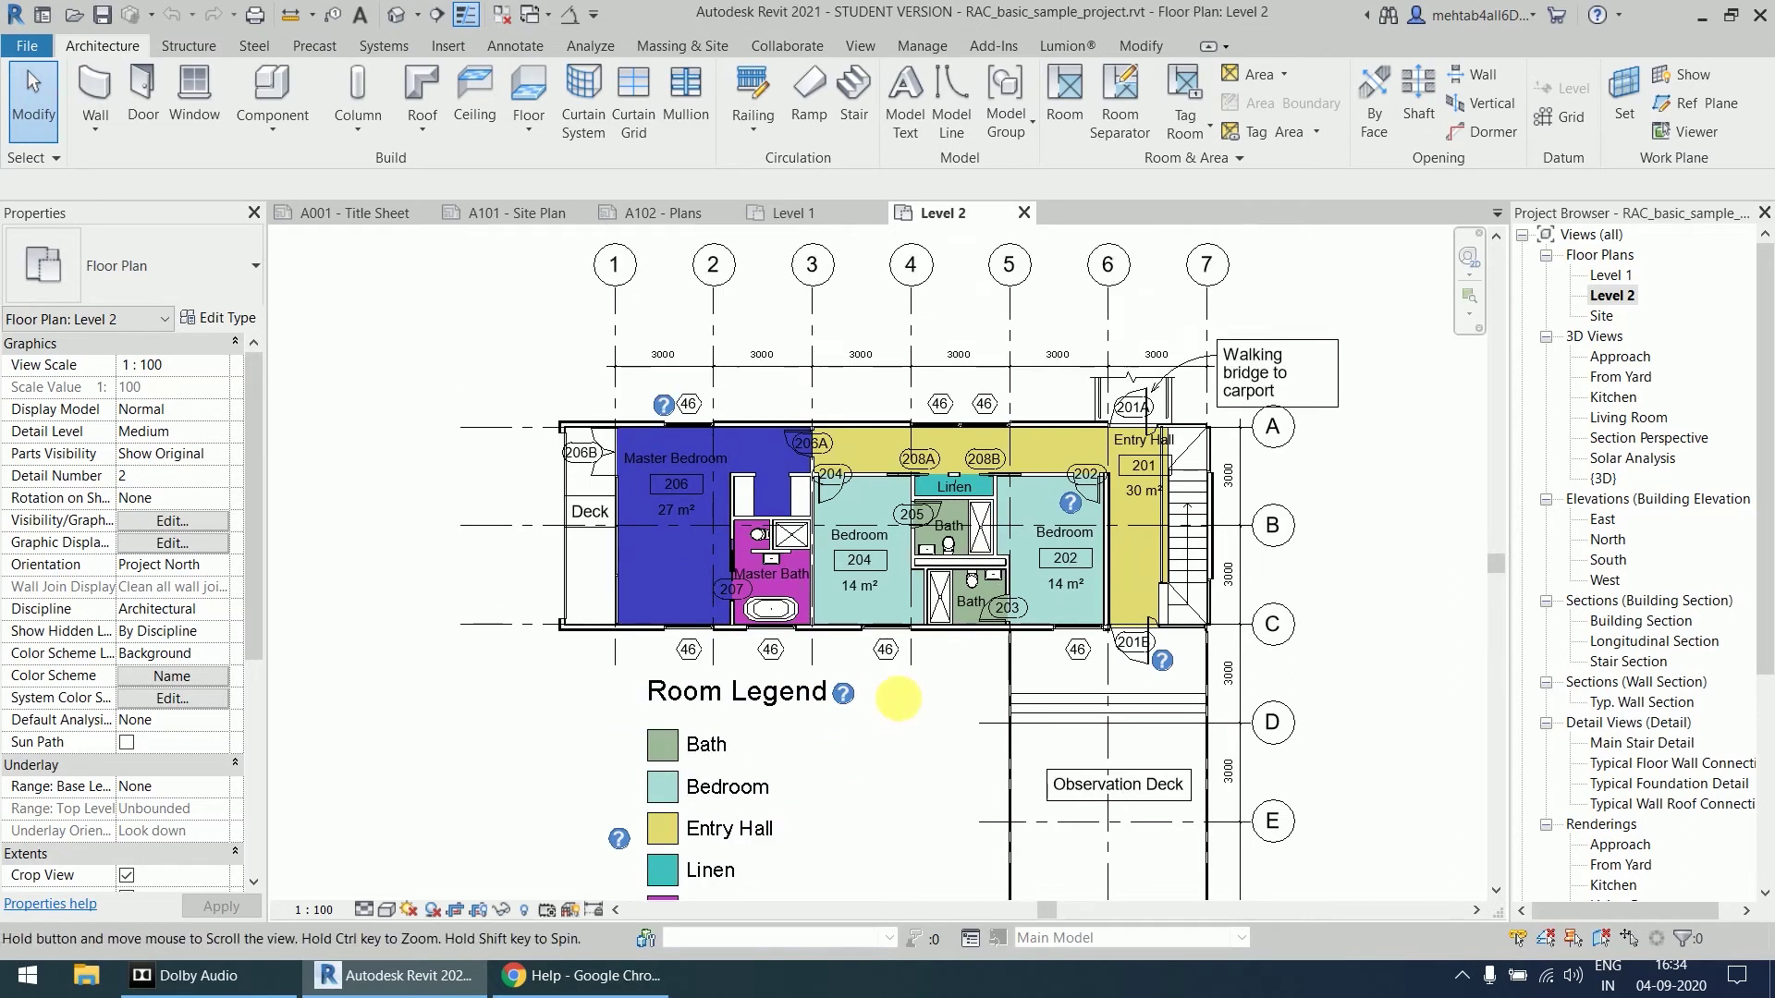
middle_click_drag(867, 752, 867, 665)
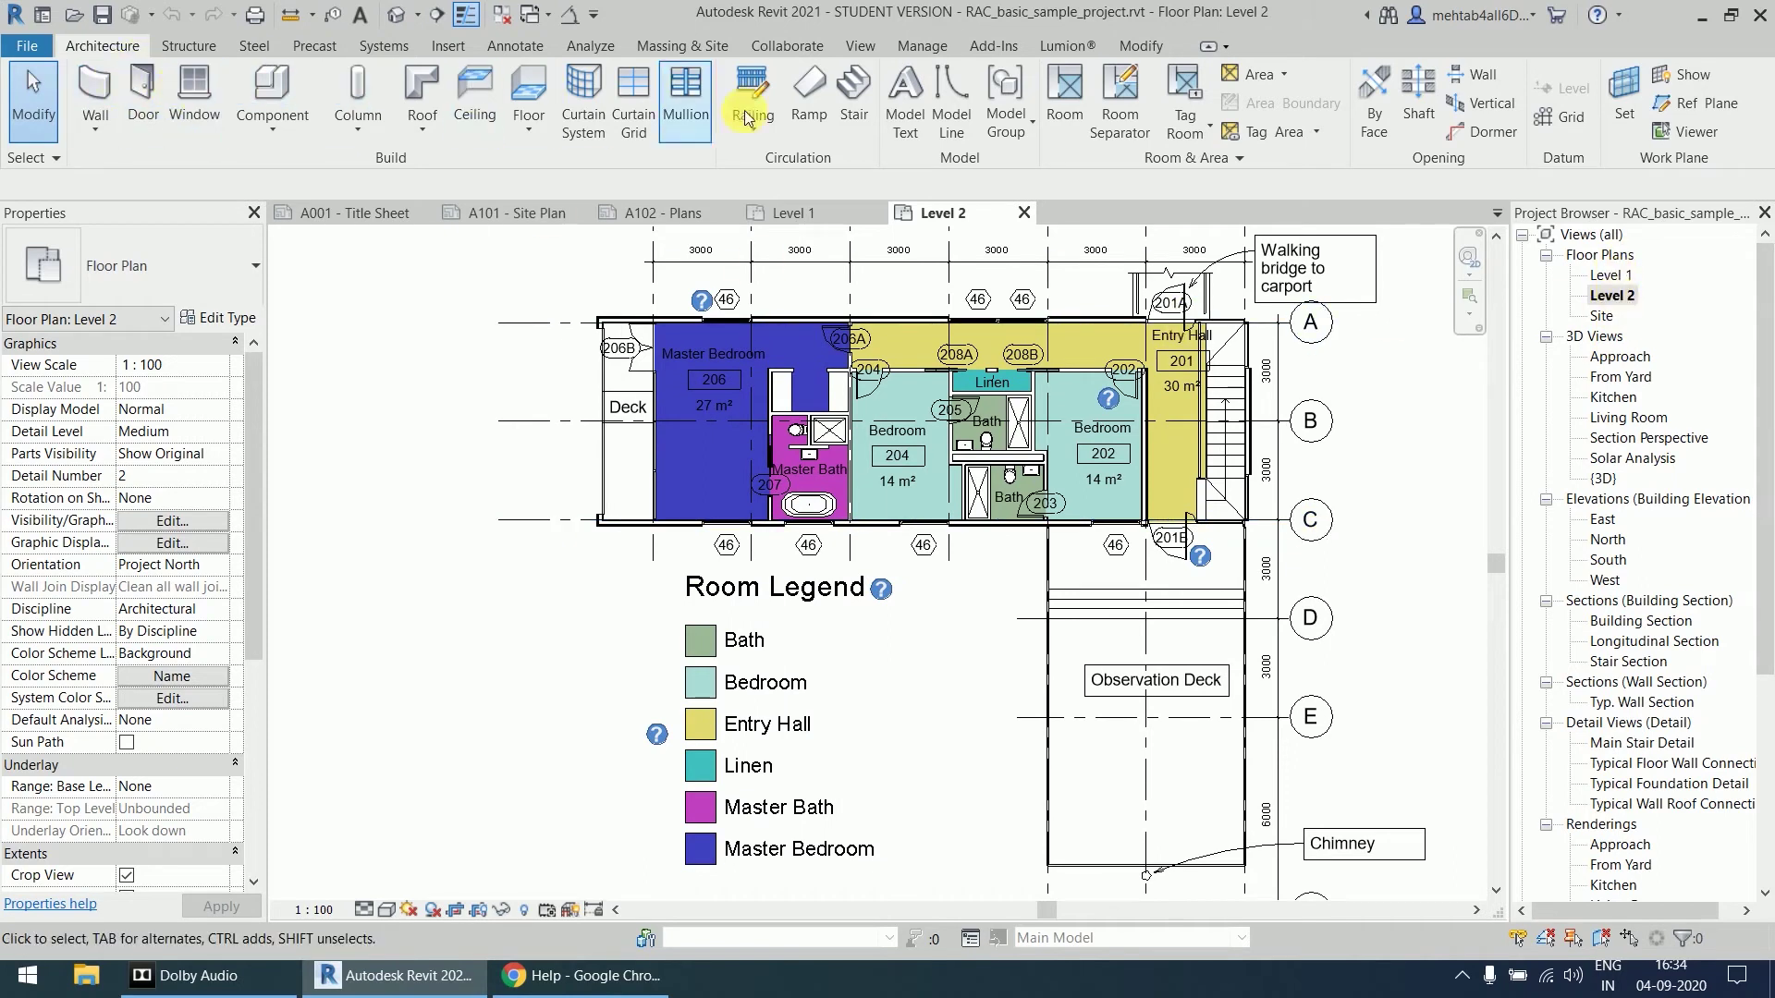
left_click(110, 88)
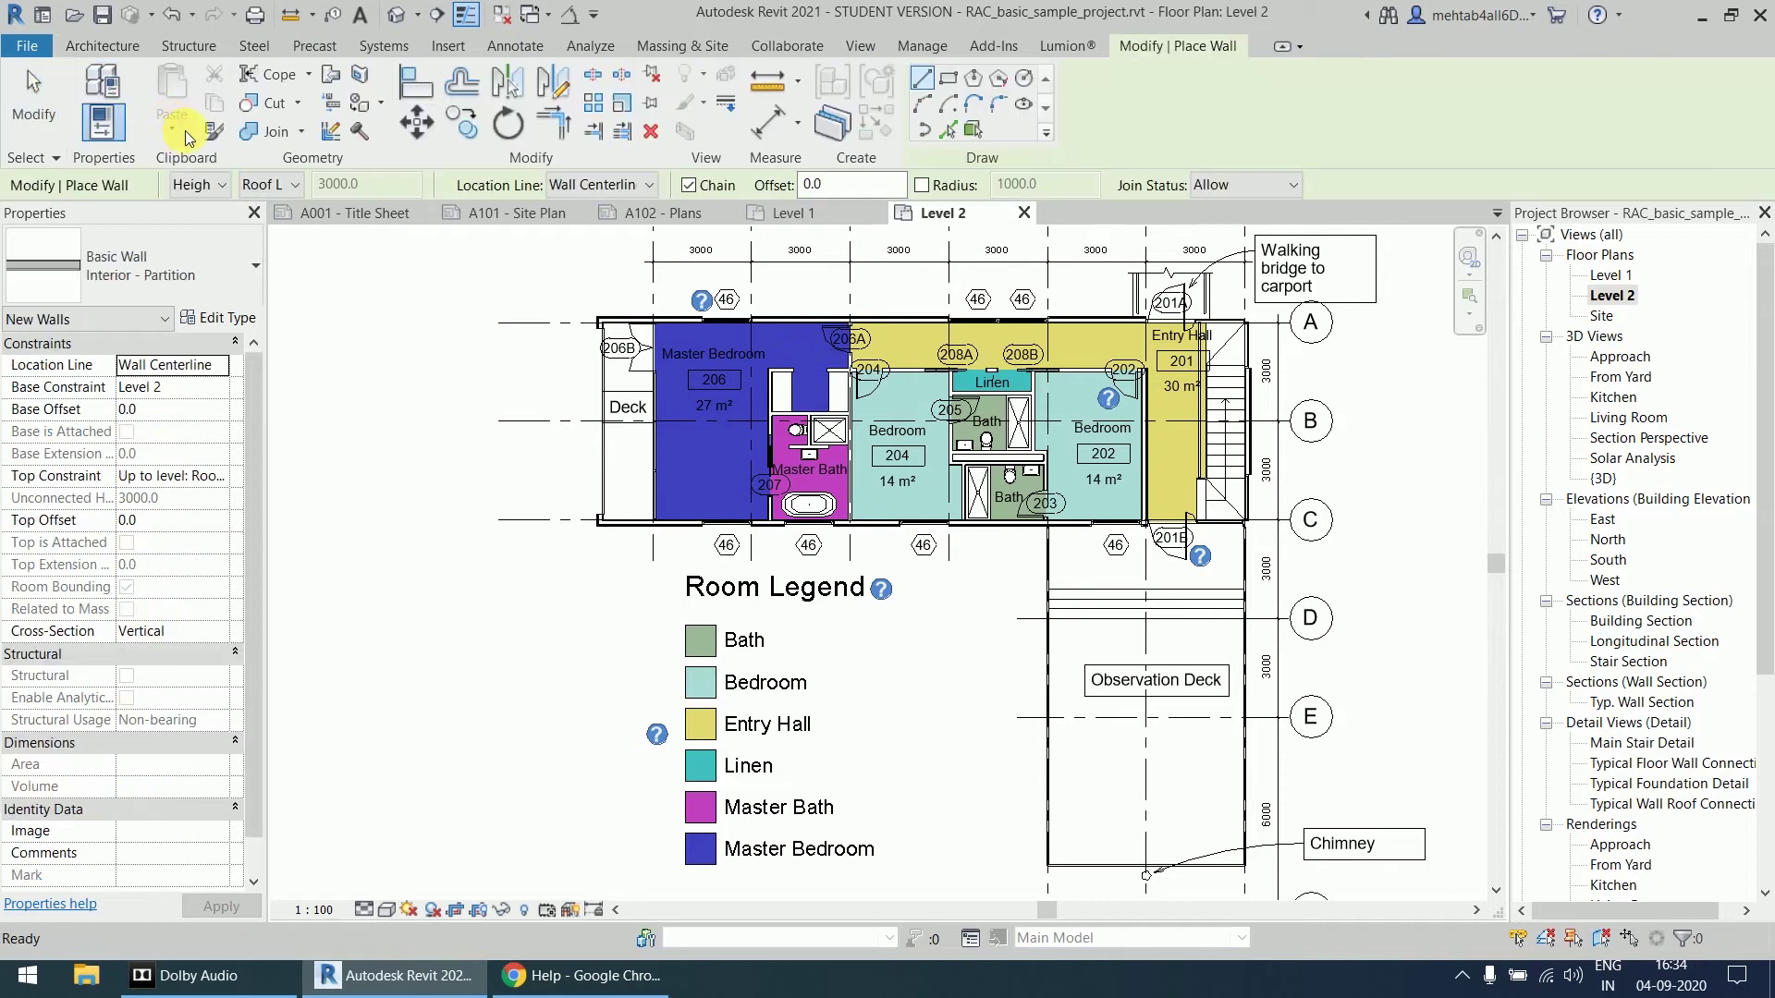
left_click(928, 650)
left_click(978, 702)
left_click(910, 716)
left_click(882, 666)
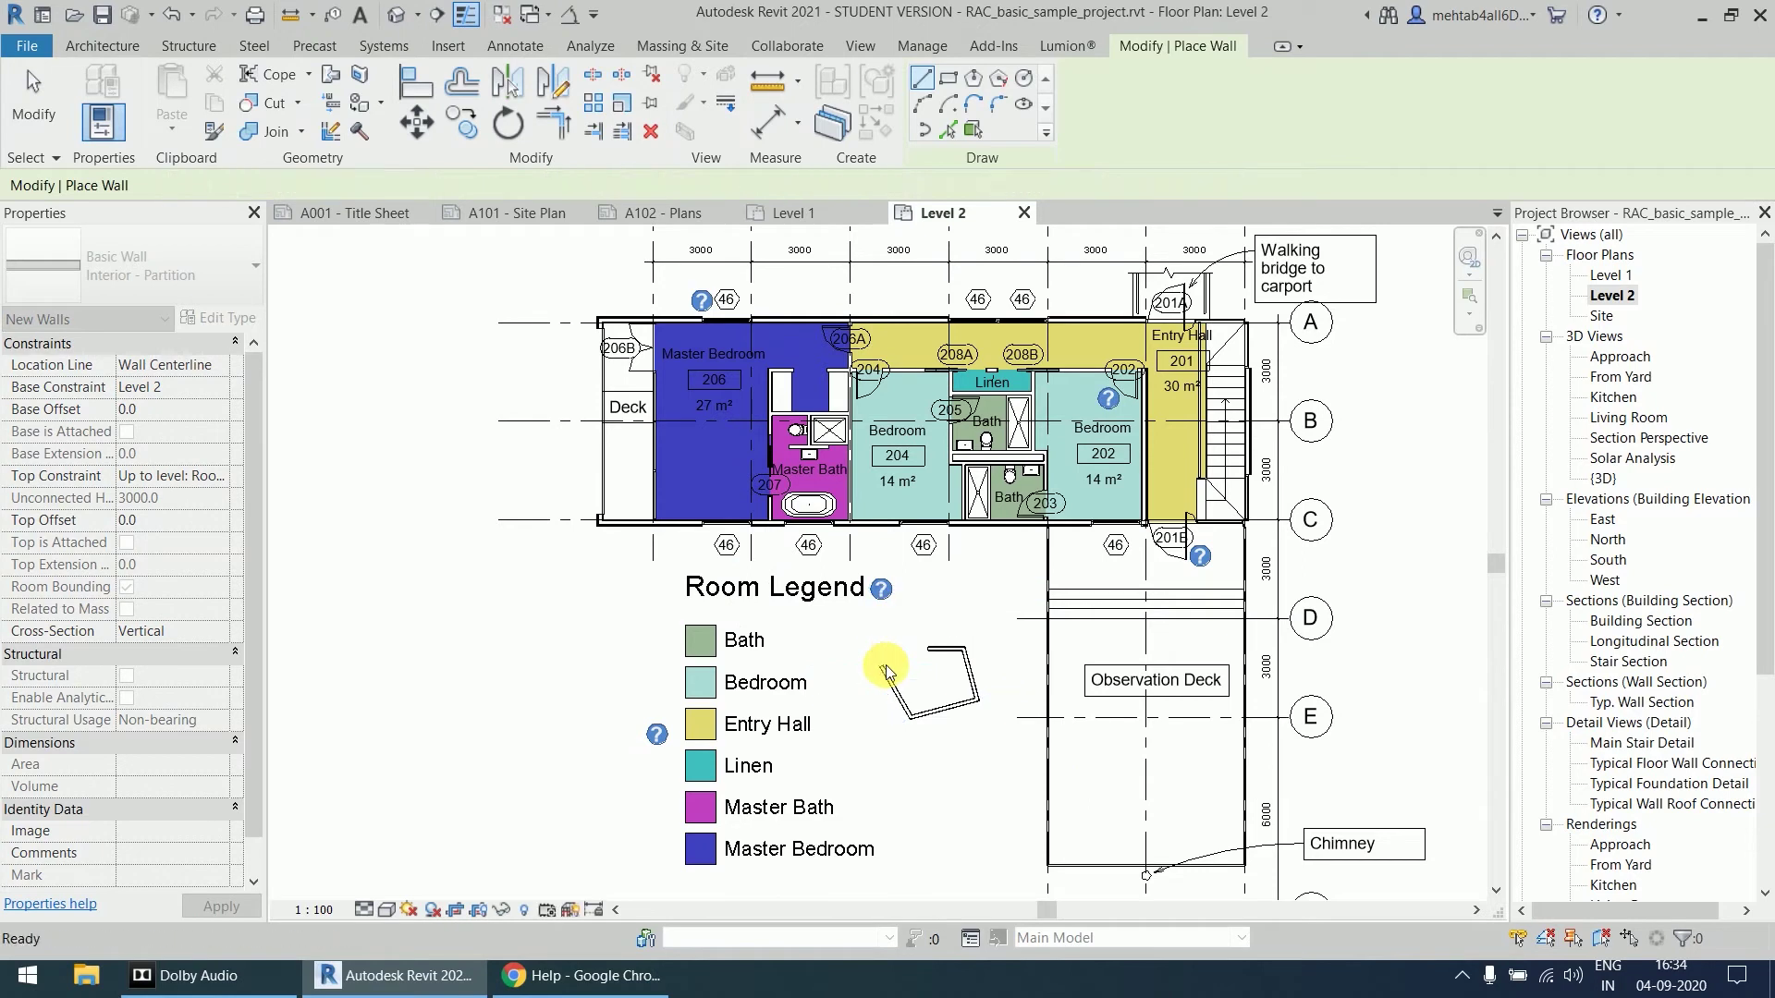
left_click(28, 70)
left_click(143, 88)
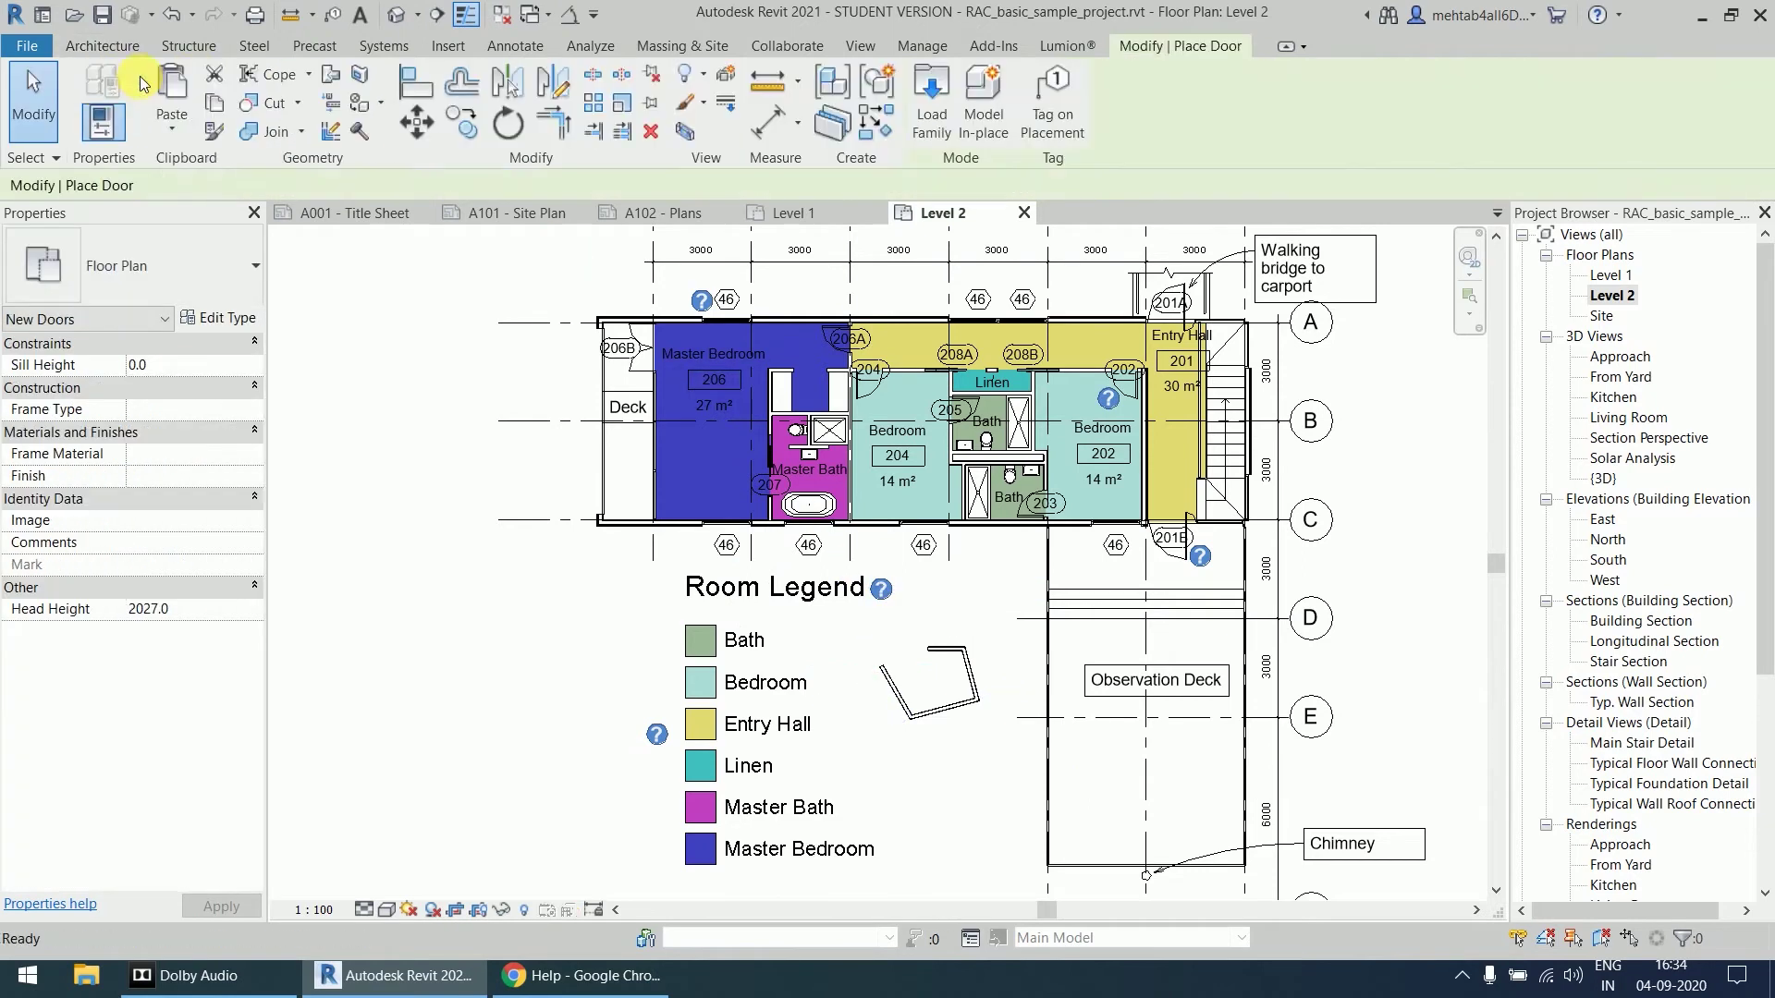
scroll(916, 701, "up", 1)
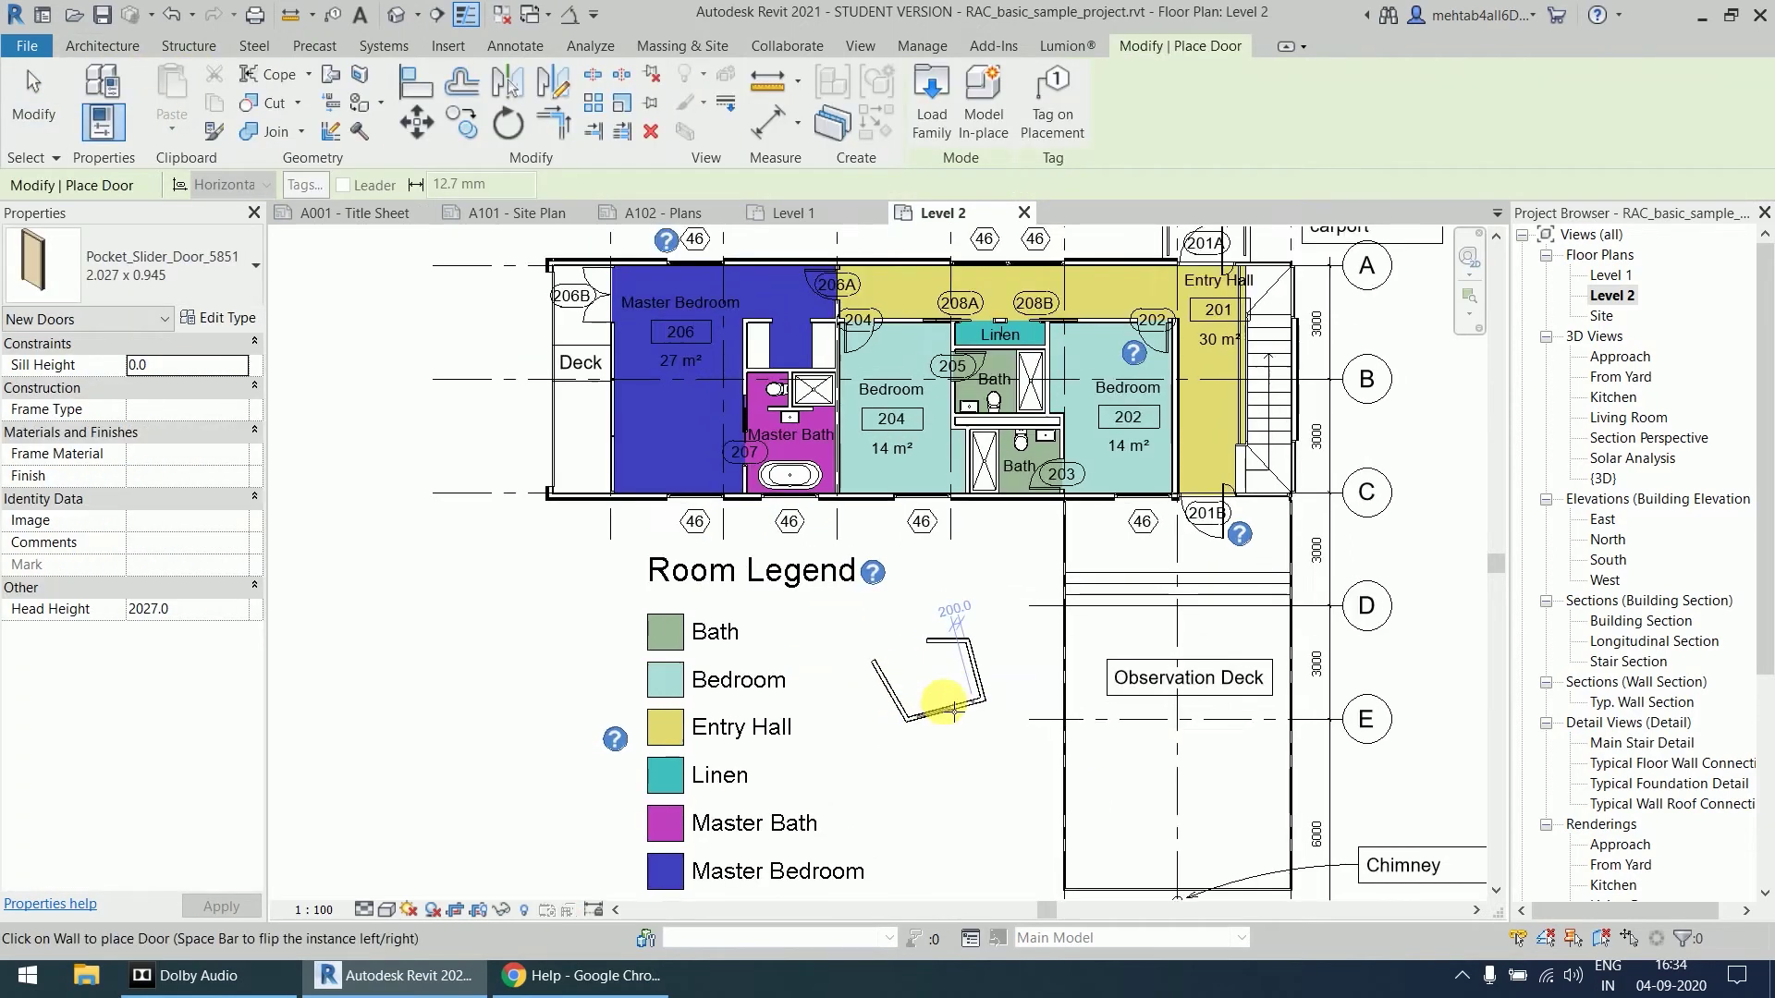
scroll(934, 707, "up", 1)
scroll(947, 713, "up", 2)
scroll(955, 719, "up", 2)
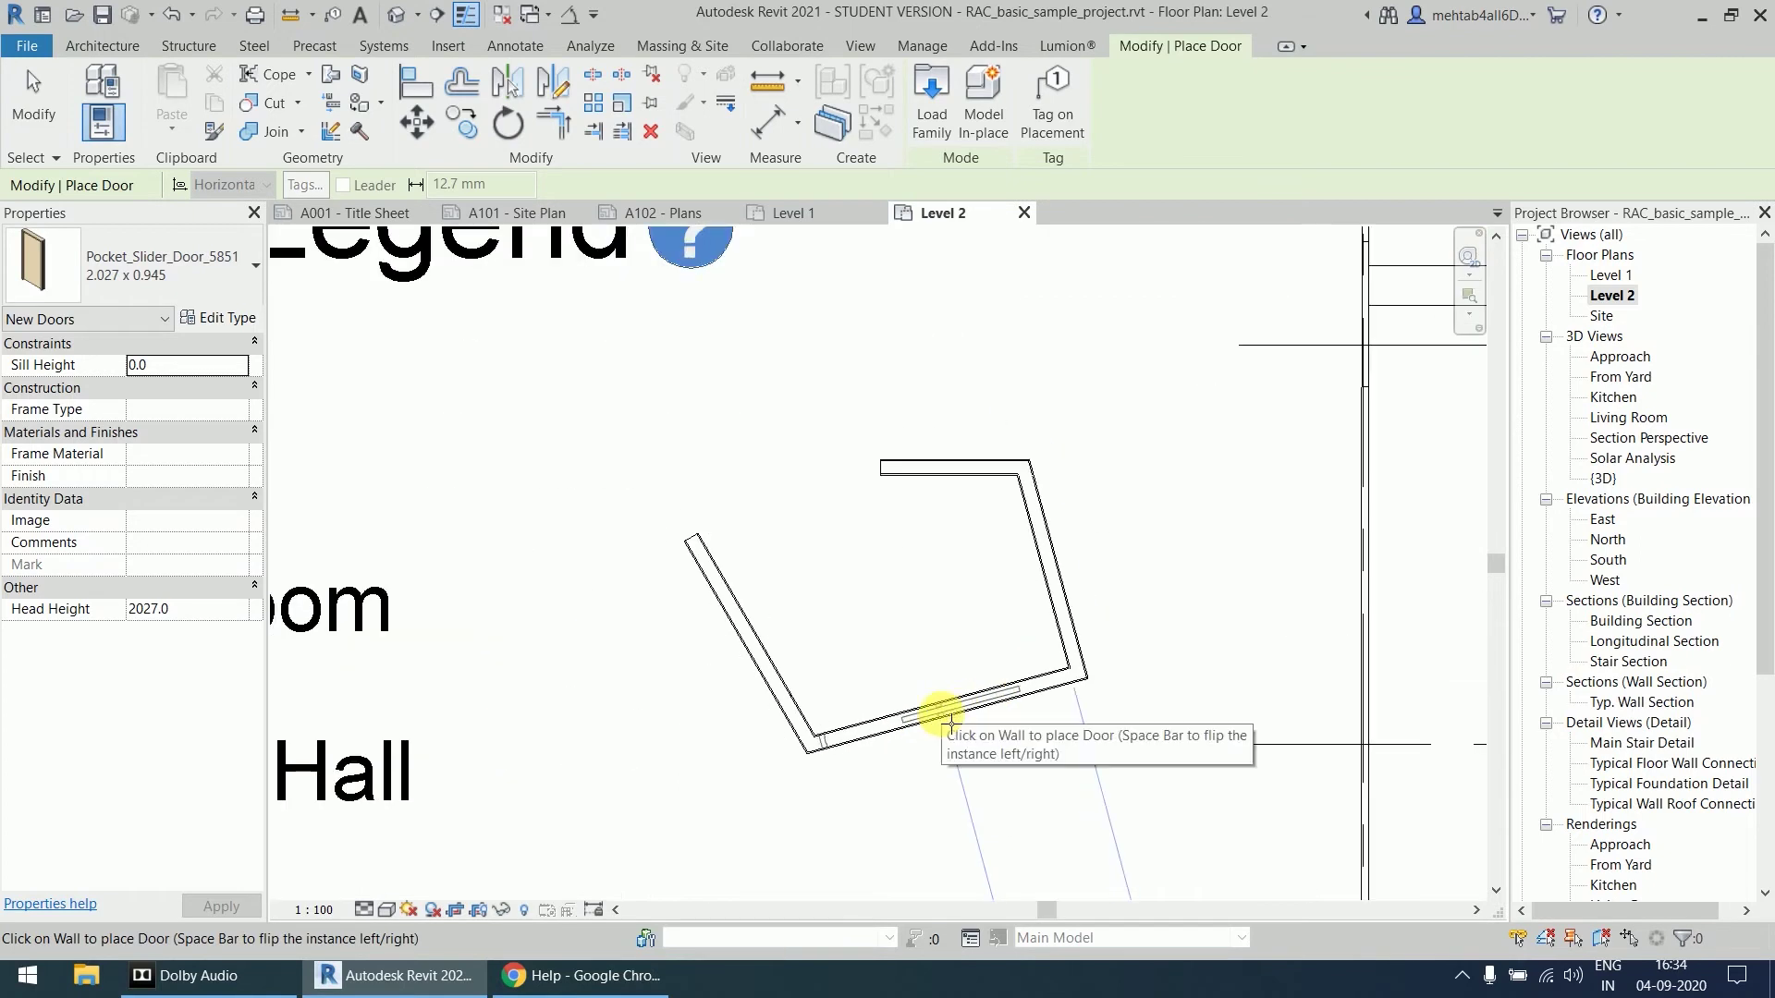
left_click(1029, 817)
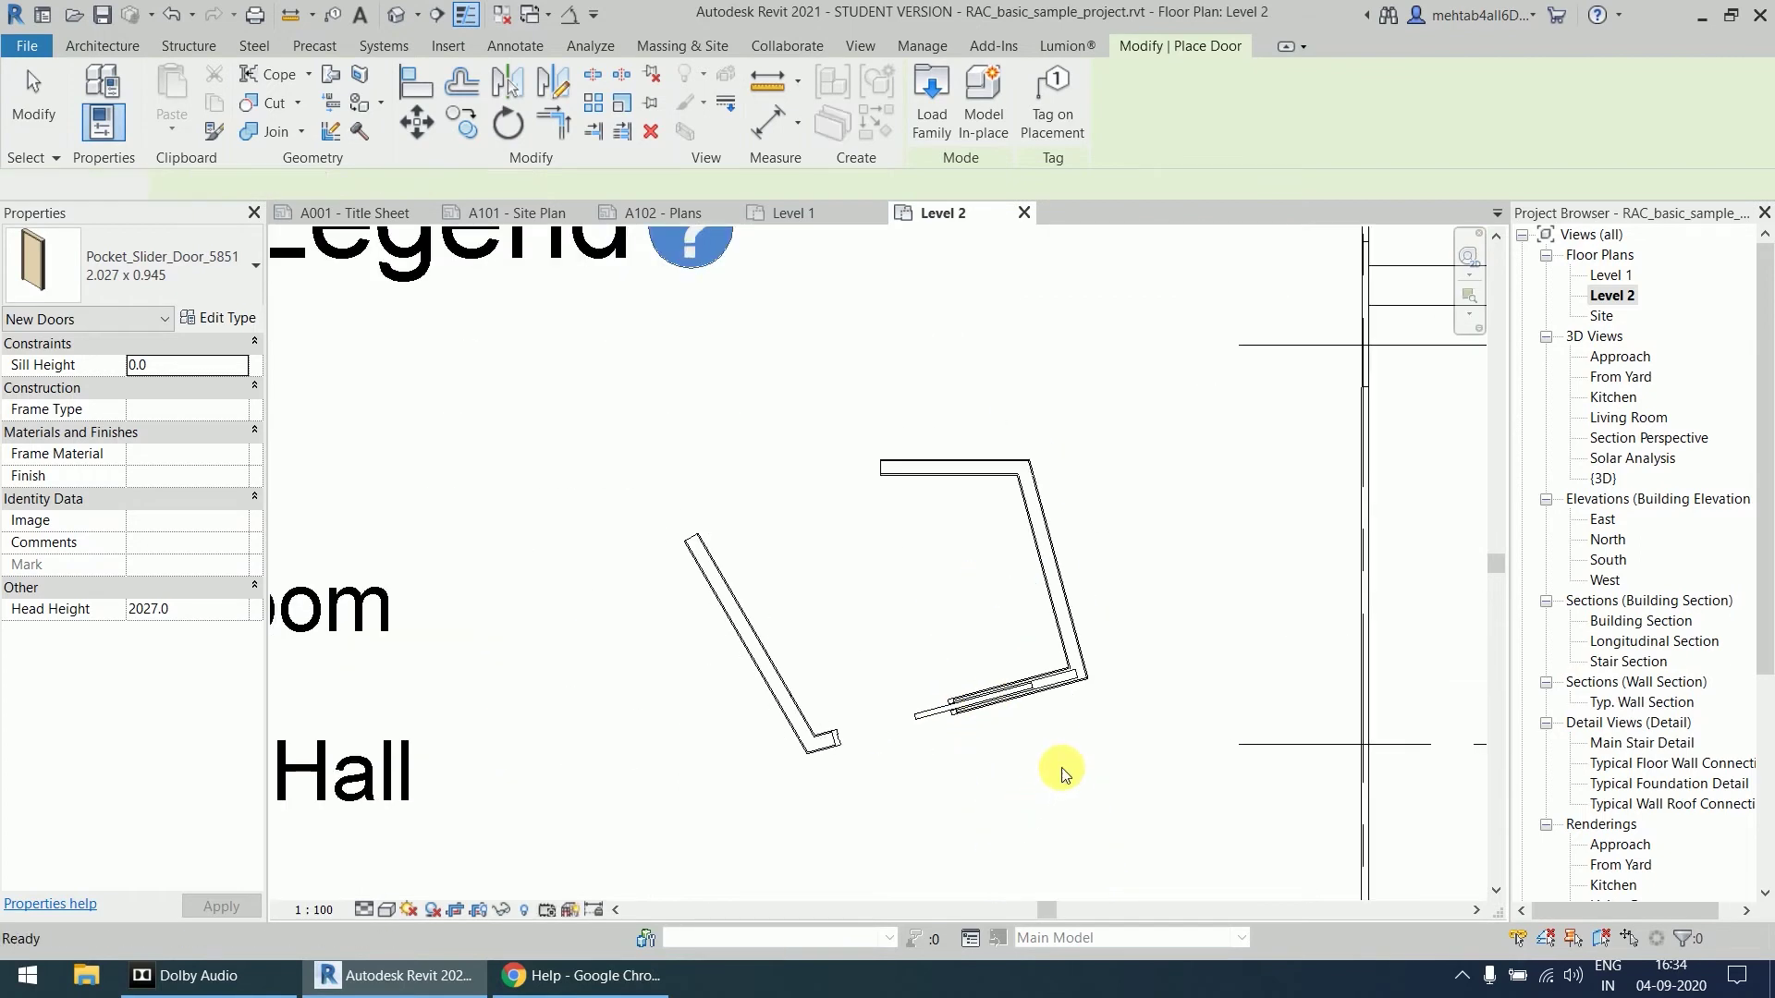
key("Escape")
left_click_drag(1129, 428, 653, 810)
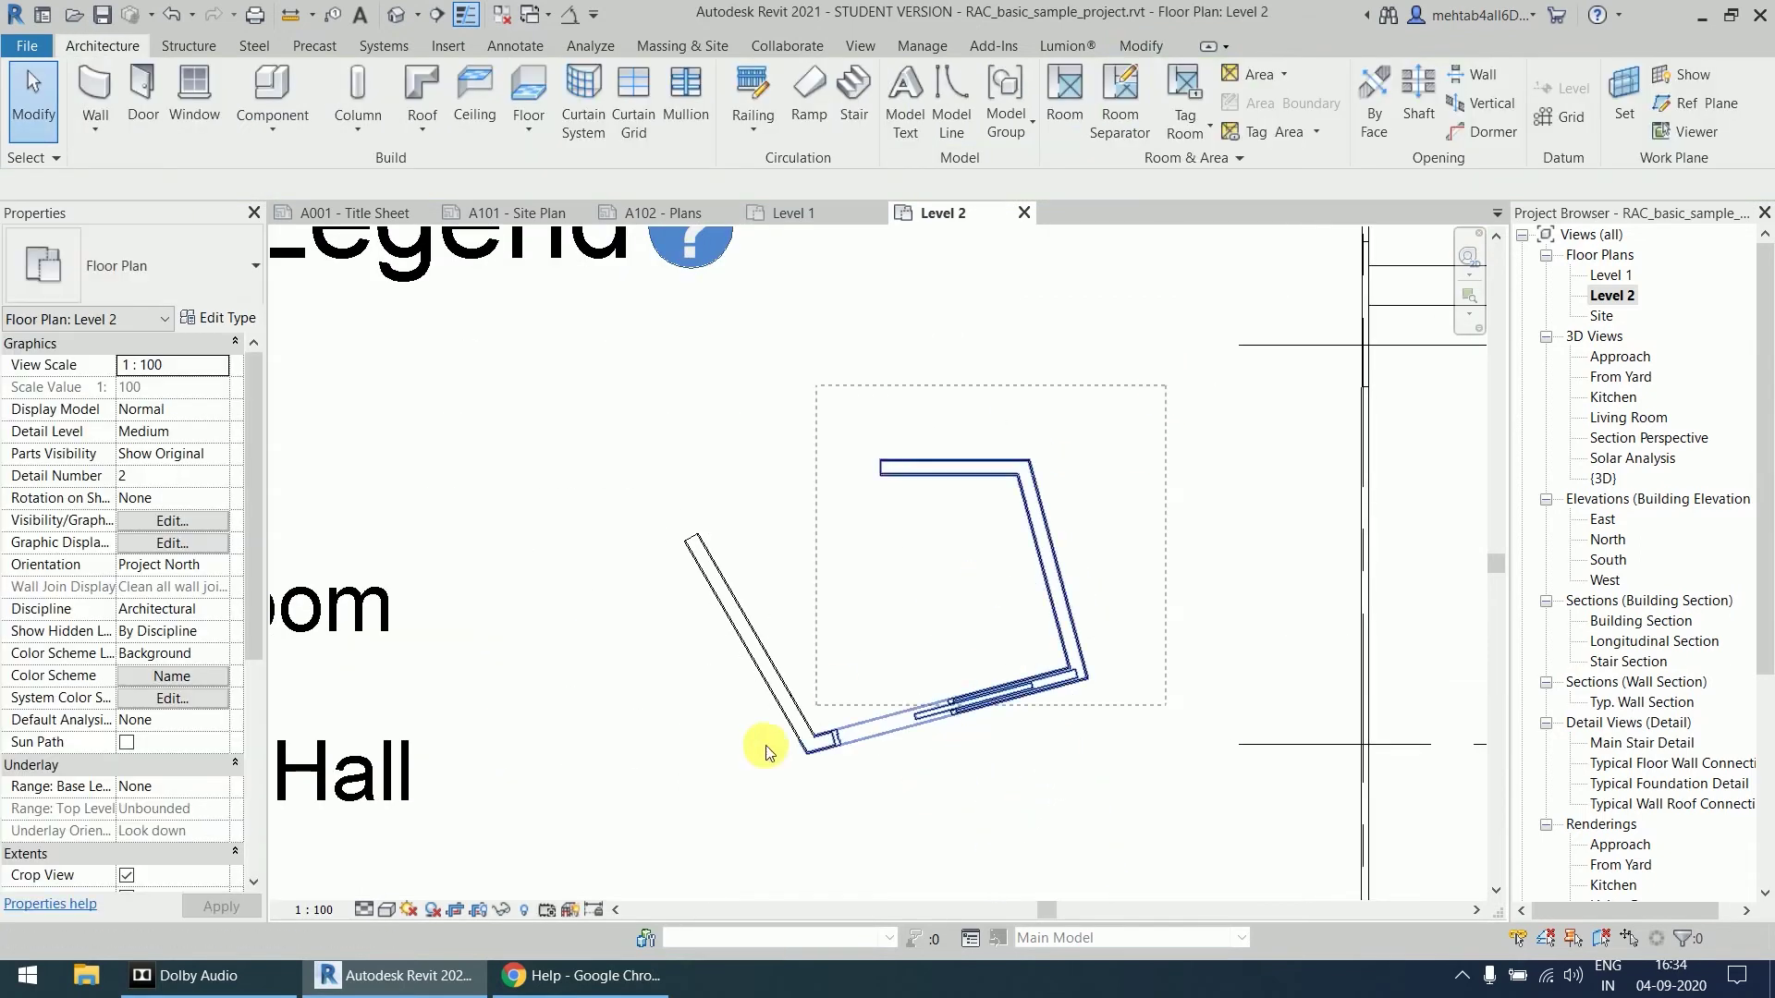
key("Delete")
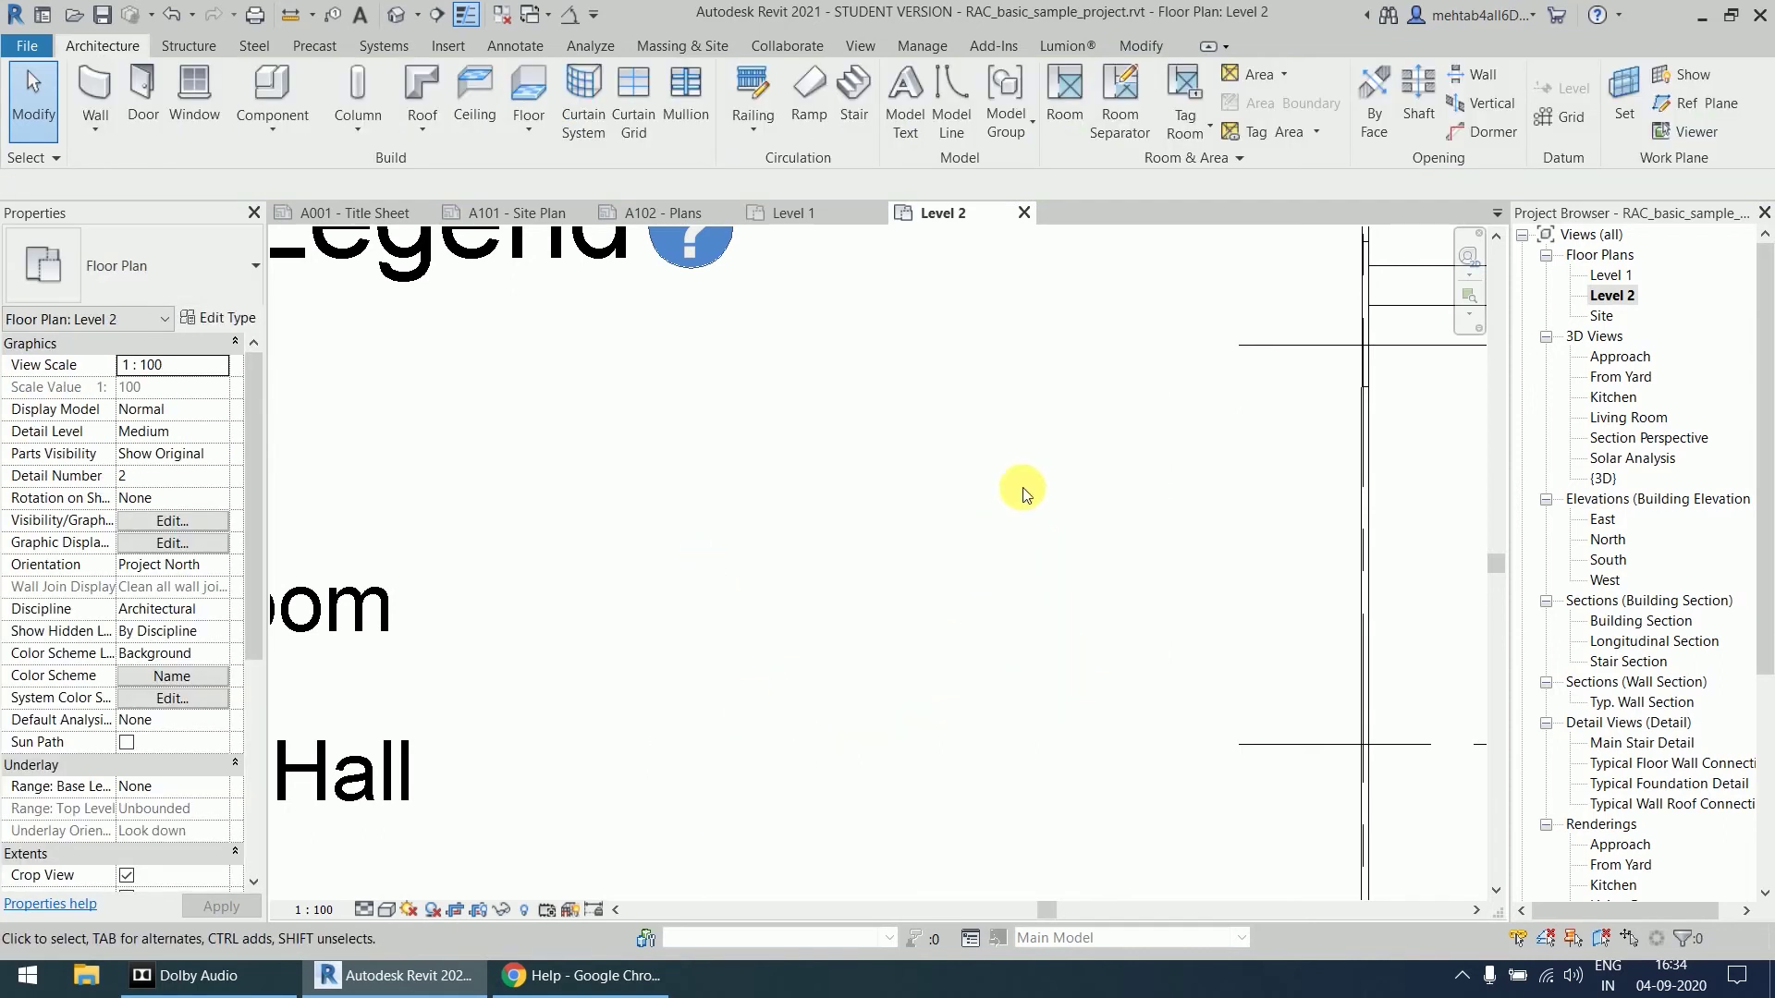
- Zoom and recentre the whole Level 2 floor plan in the view
scroll(1022, 490, "down", 3)
scroll(1020, 499, "down", 2)
middle_click_drag(1020, 504, 955, 567)
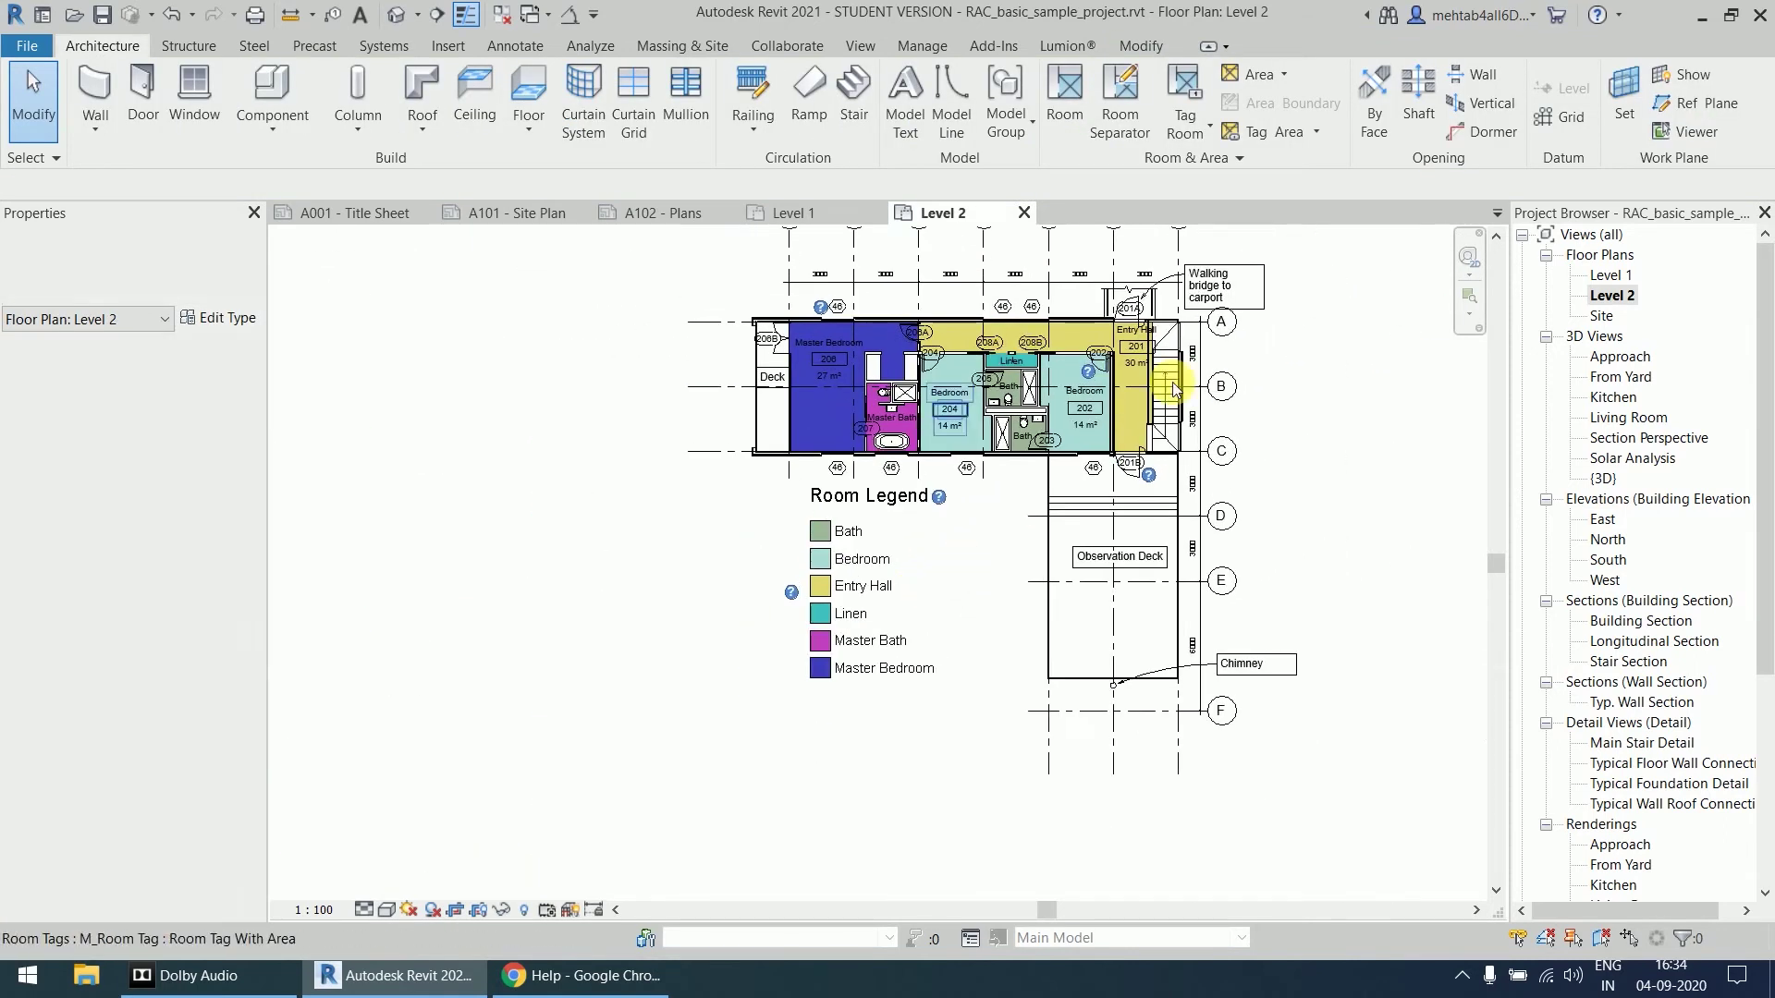
scroll(718, 497, "up", 2)
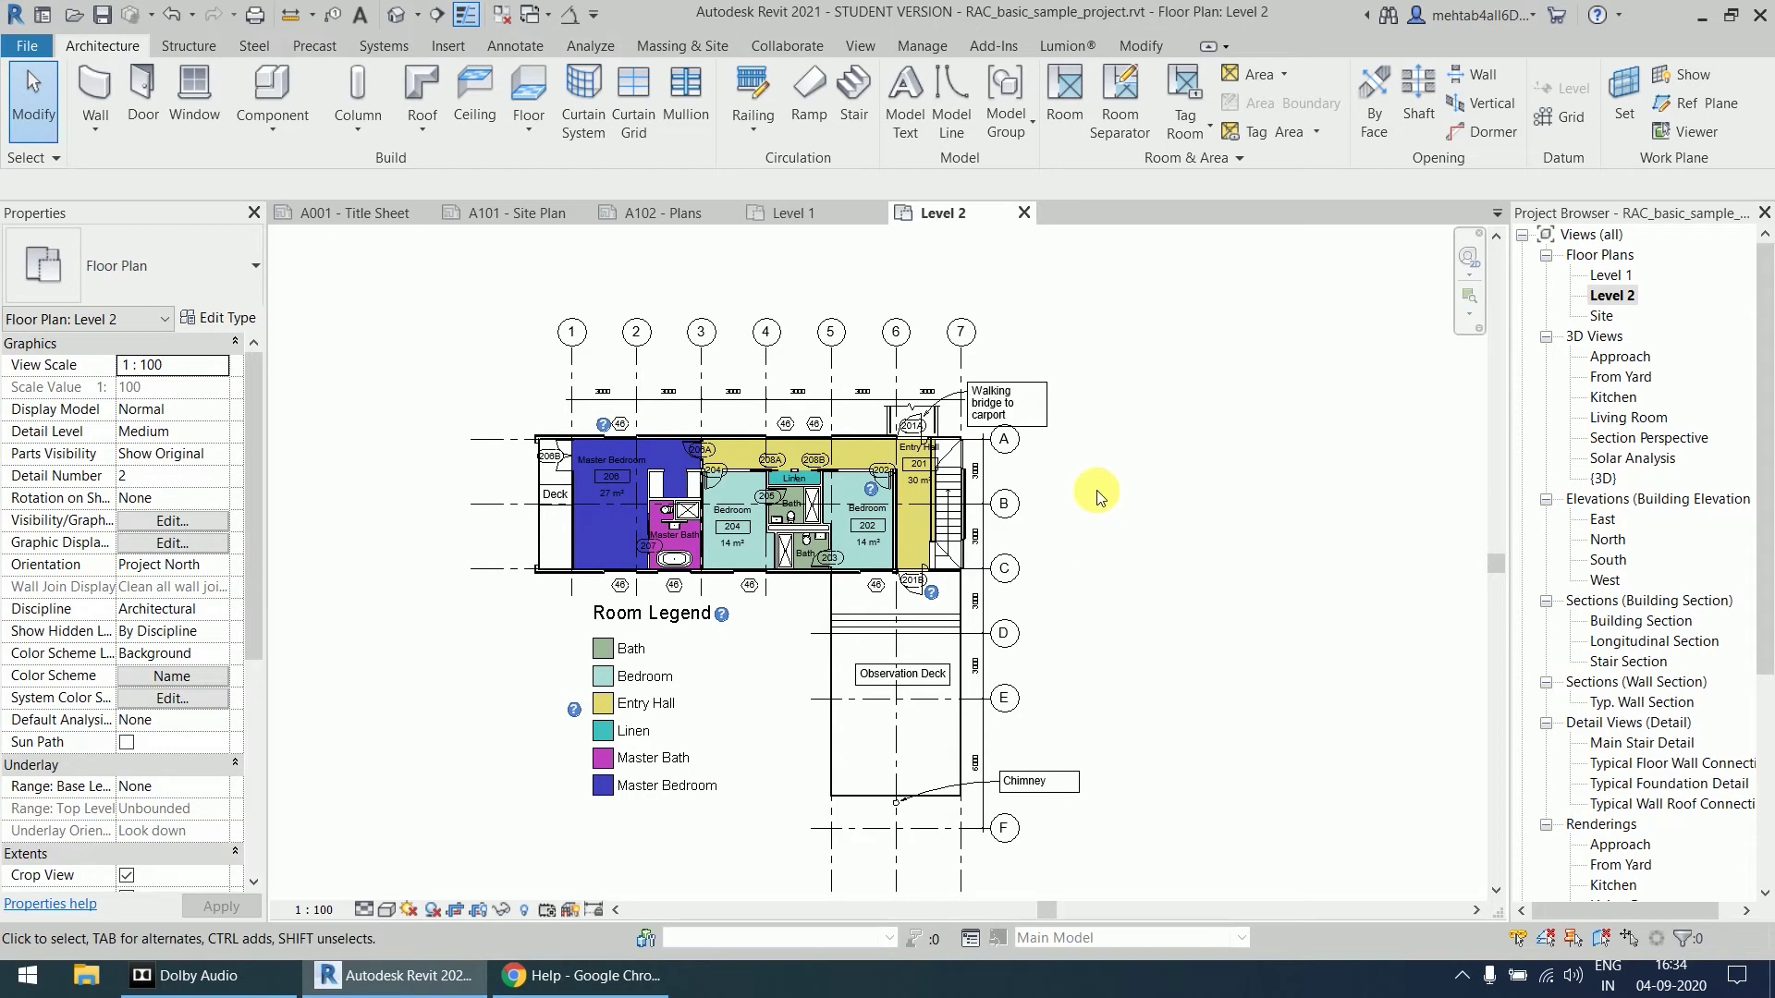
middle_click_drag(1097, 490, 1185, 484)
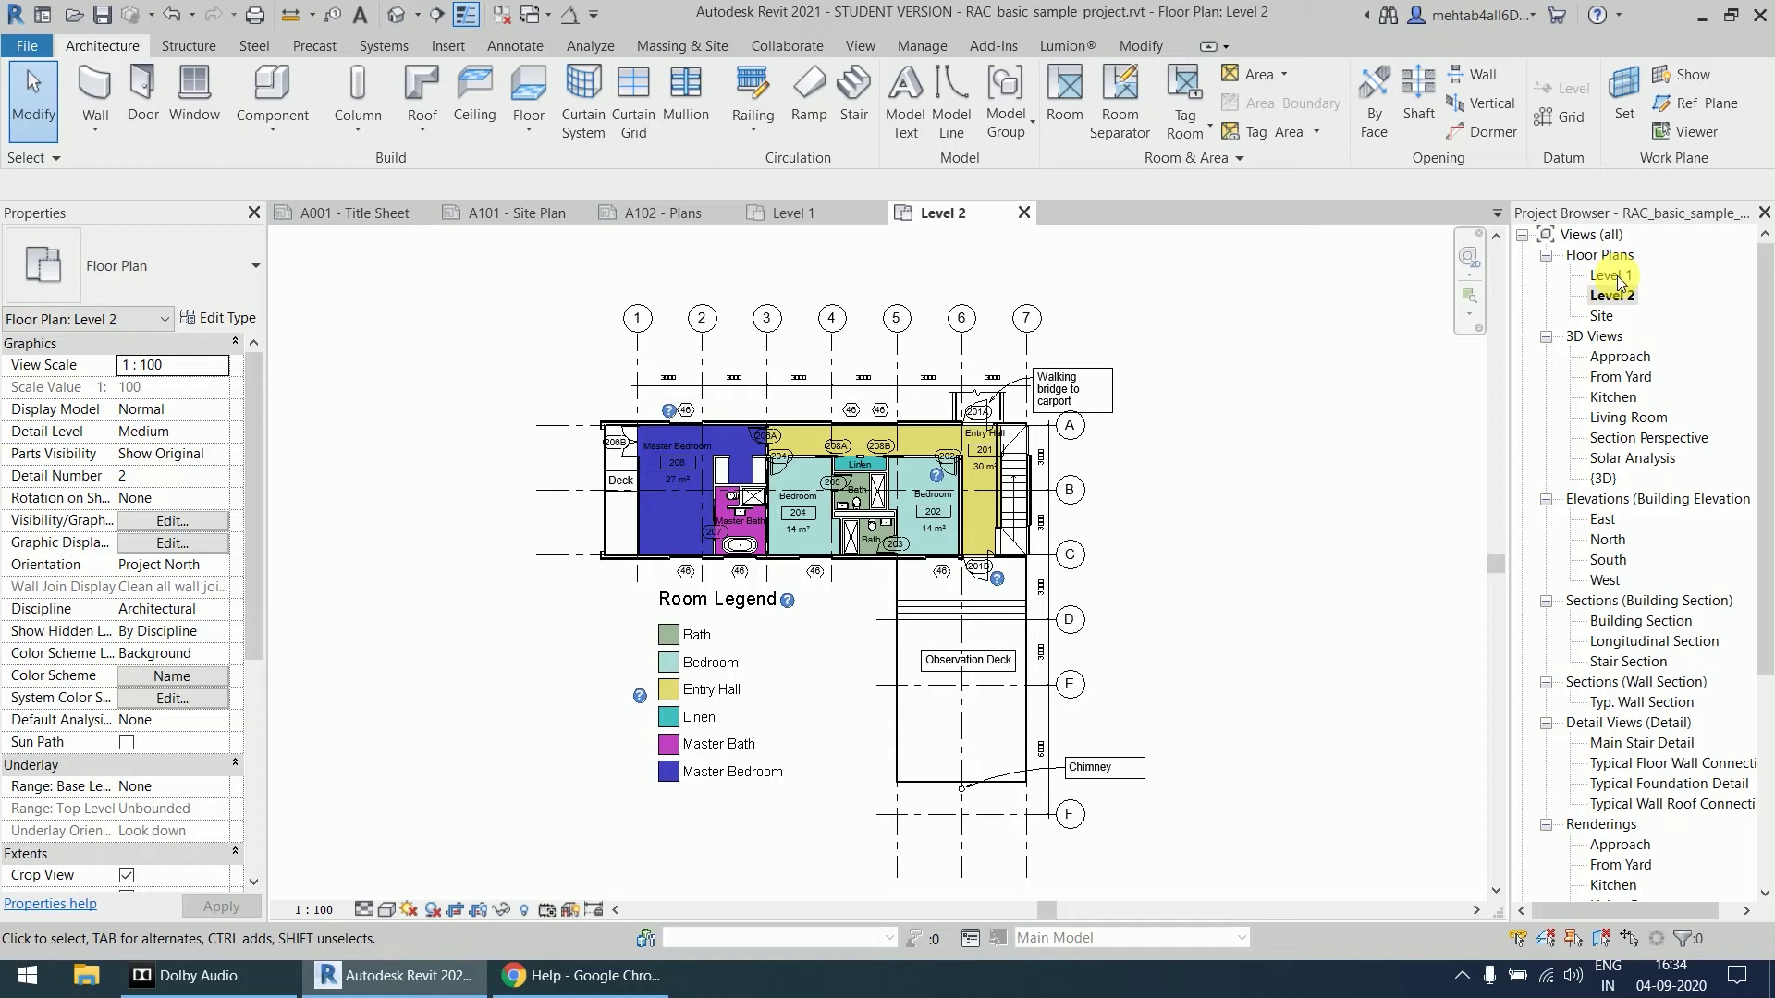
- Open the Level 1 floor plan and shift it down in the view
double_click(1613, 276)
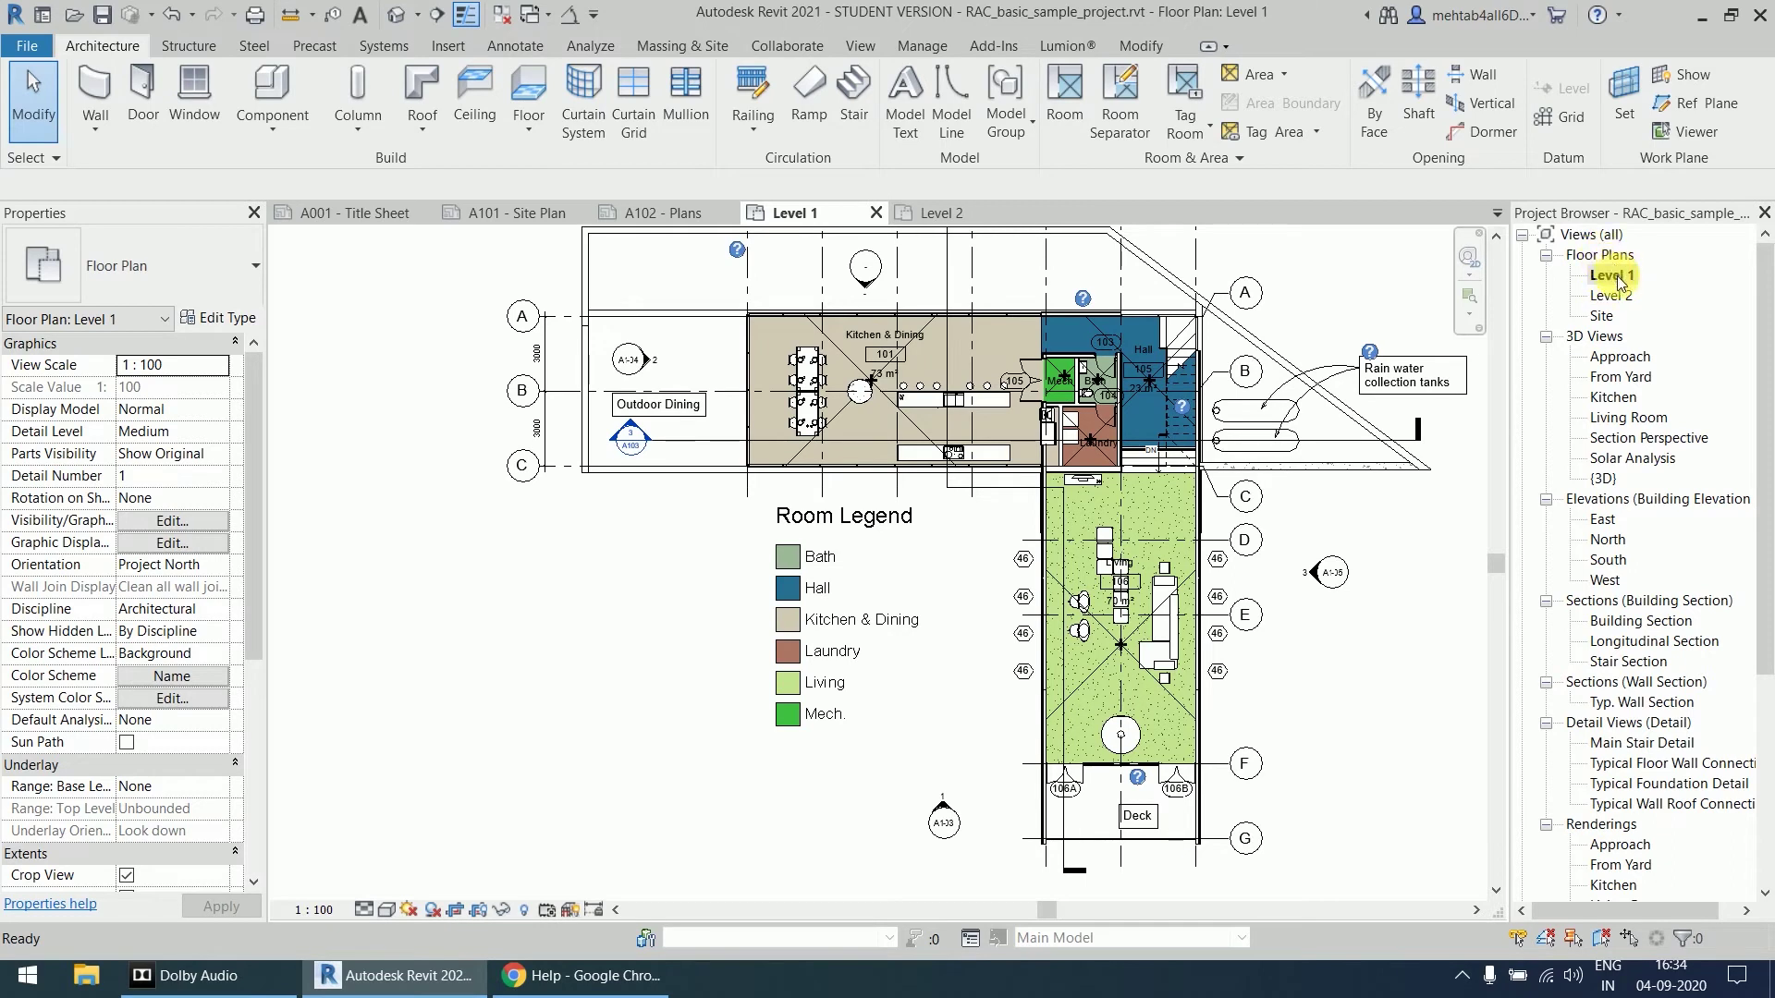
scroll(1287, 436, "down", 4)
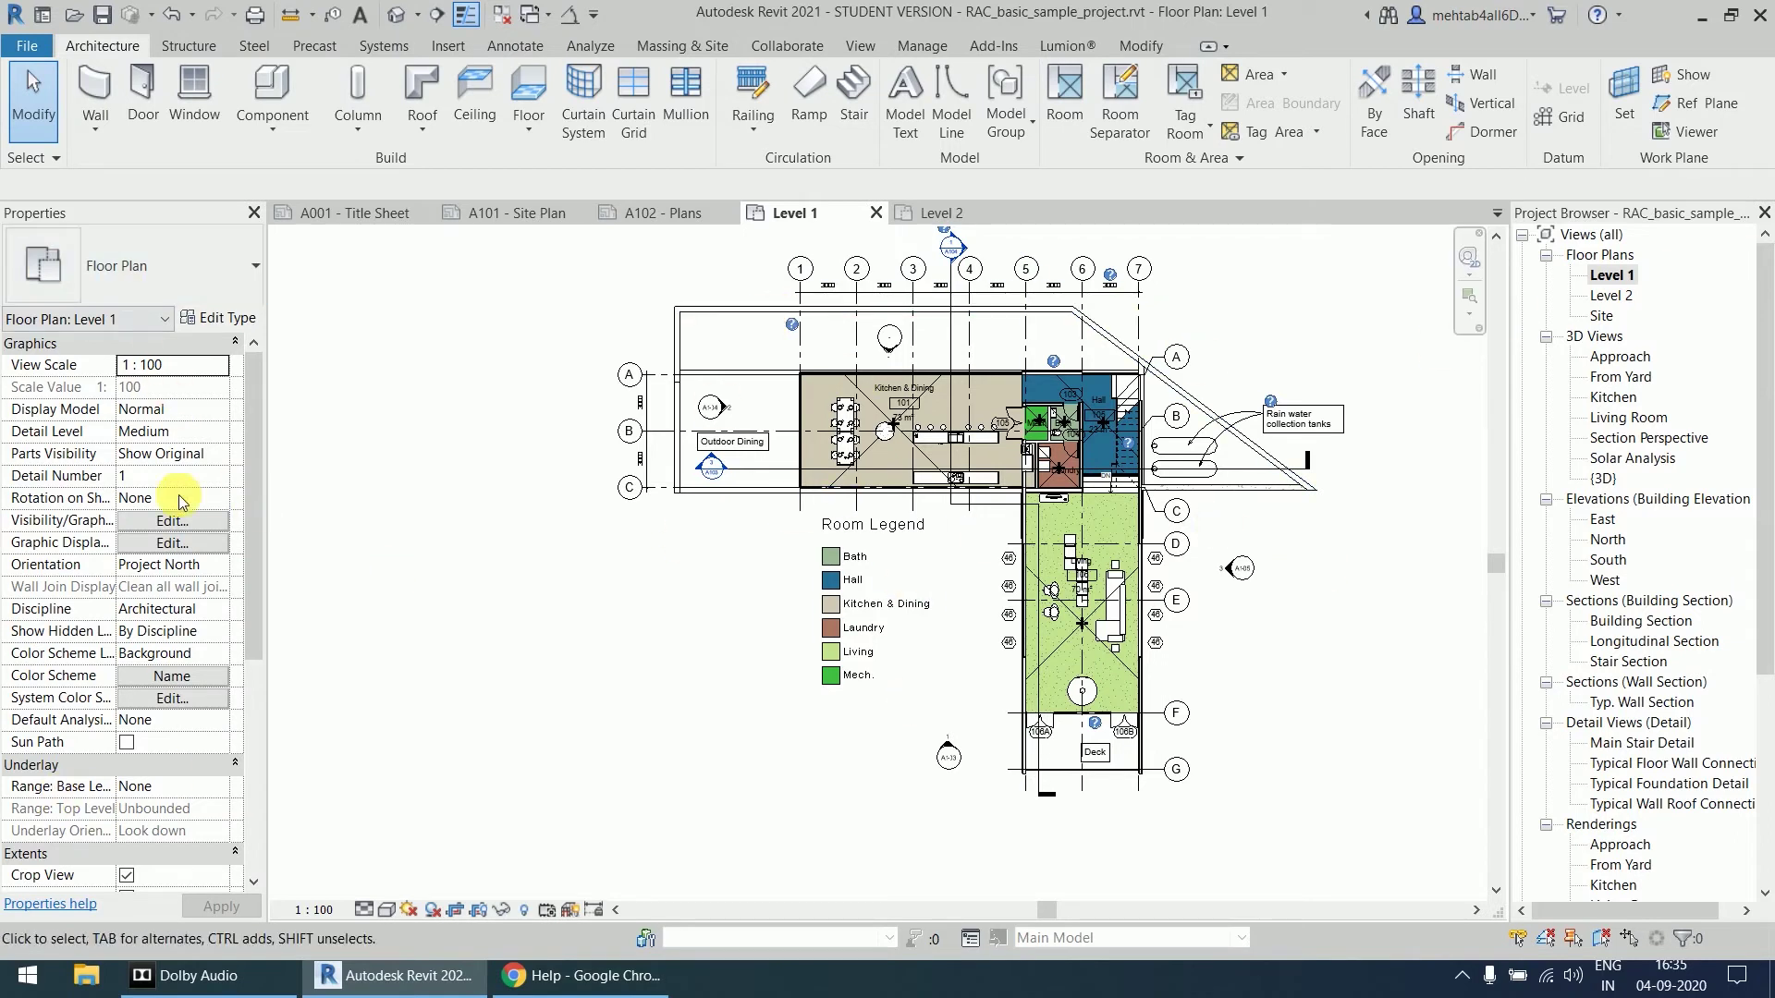
middle_click_drag(527, 396, 532, 461)
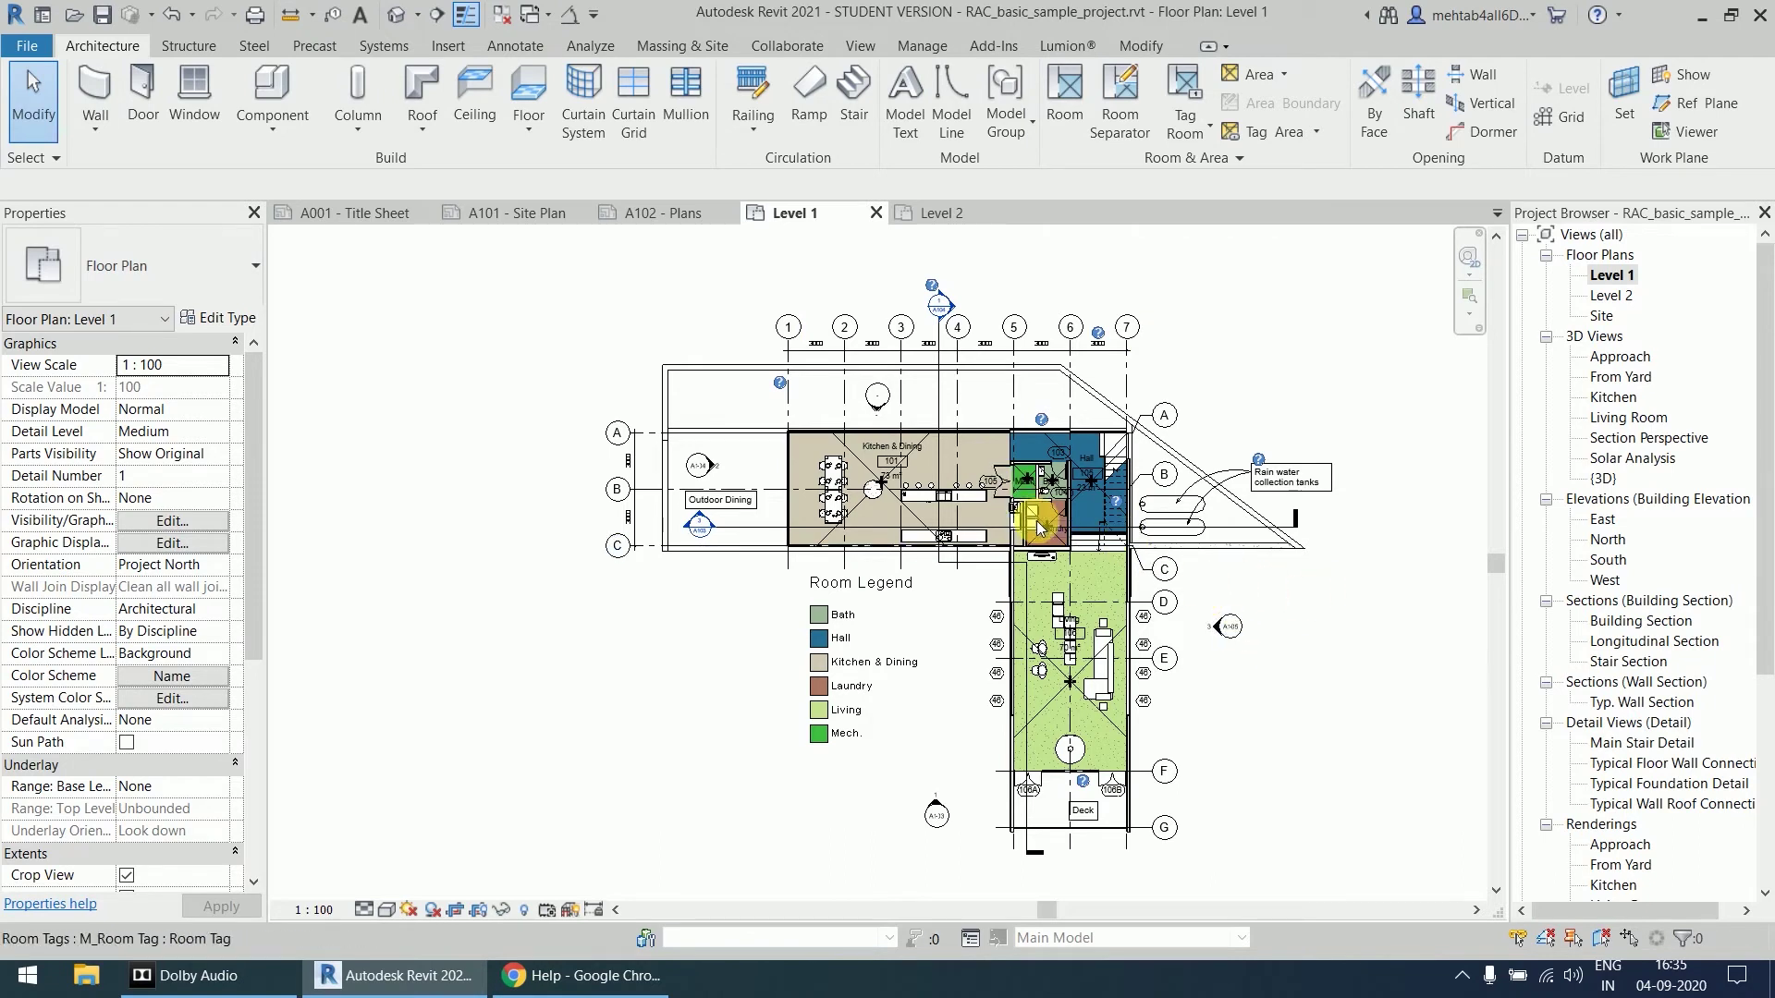
scroll(1037, 497, "up", 2)
scroll(1037, 496, "up", 2)
scroll(1037, 496, "up", 3)
scroll(1038, 496, "down", 4)
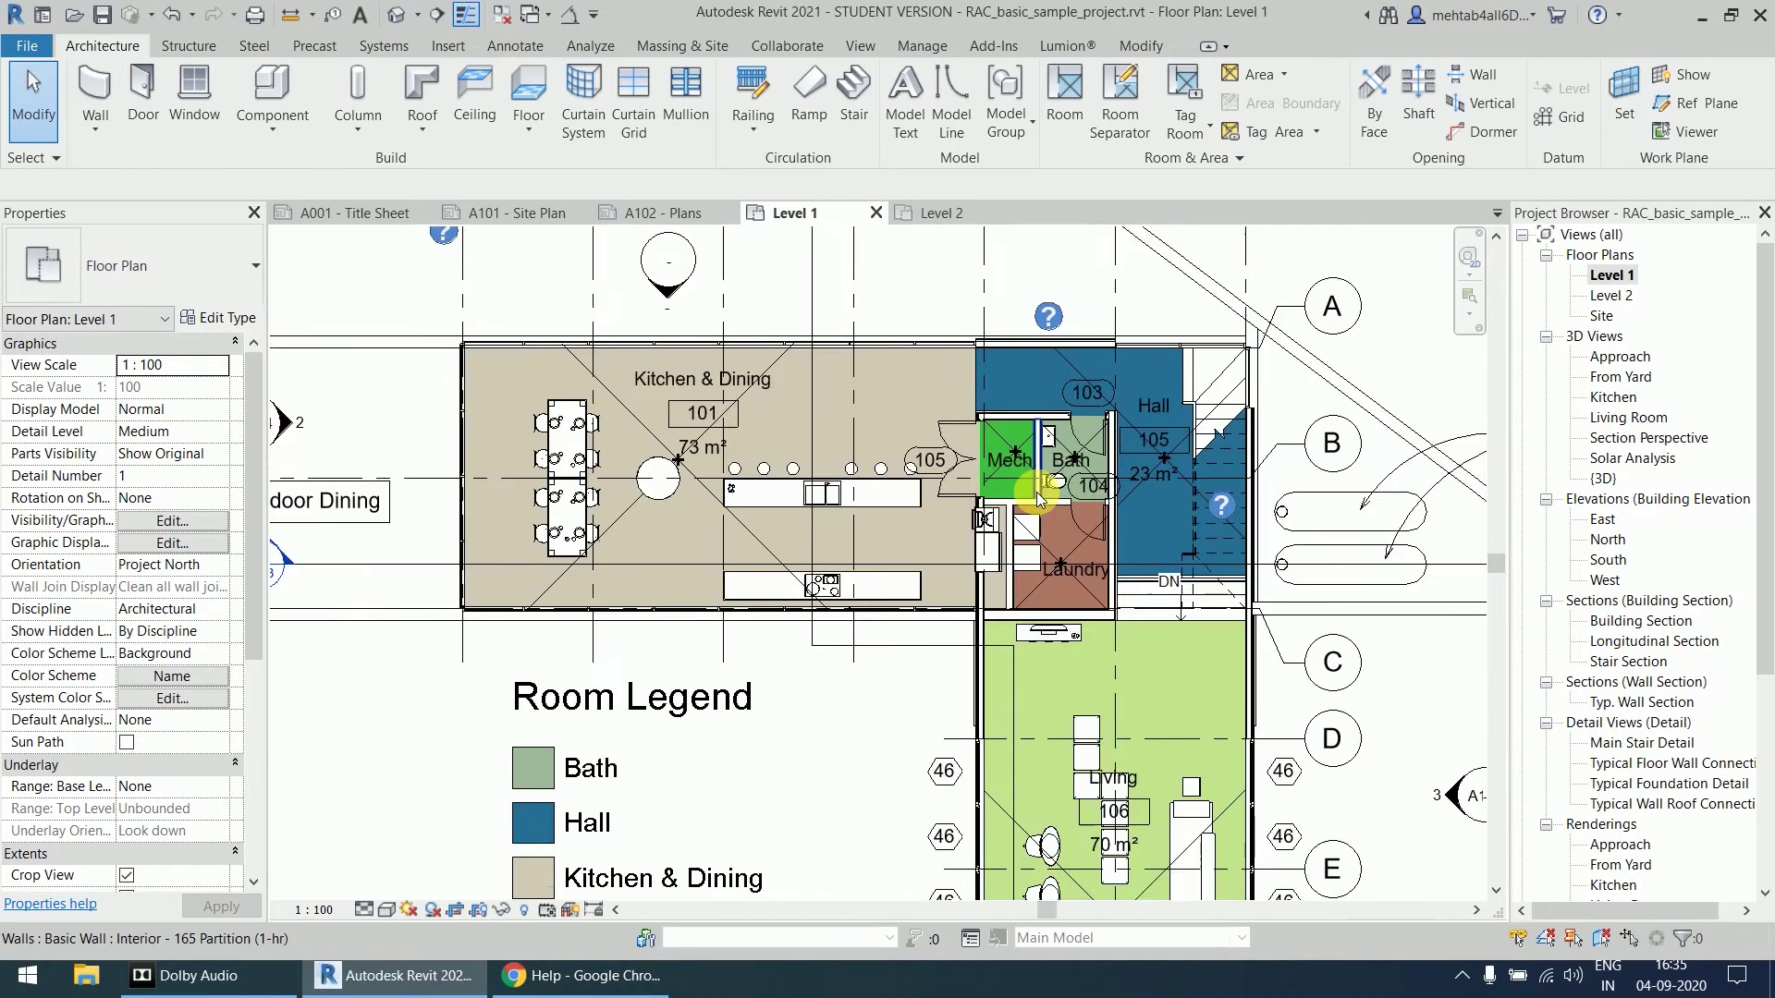
scroll(1037, 497, "down", 2)
scroll(1037, 496, "down", 3)
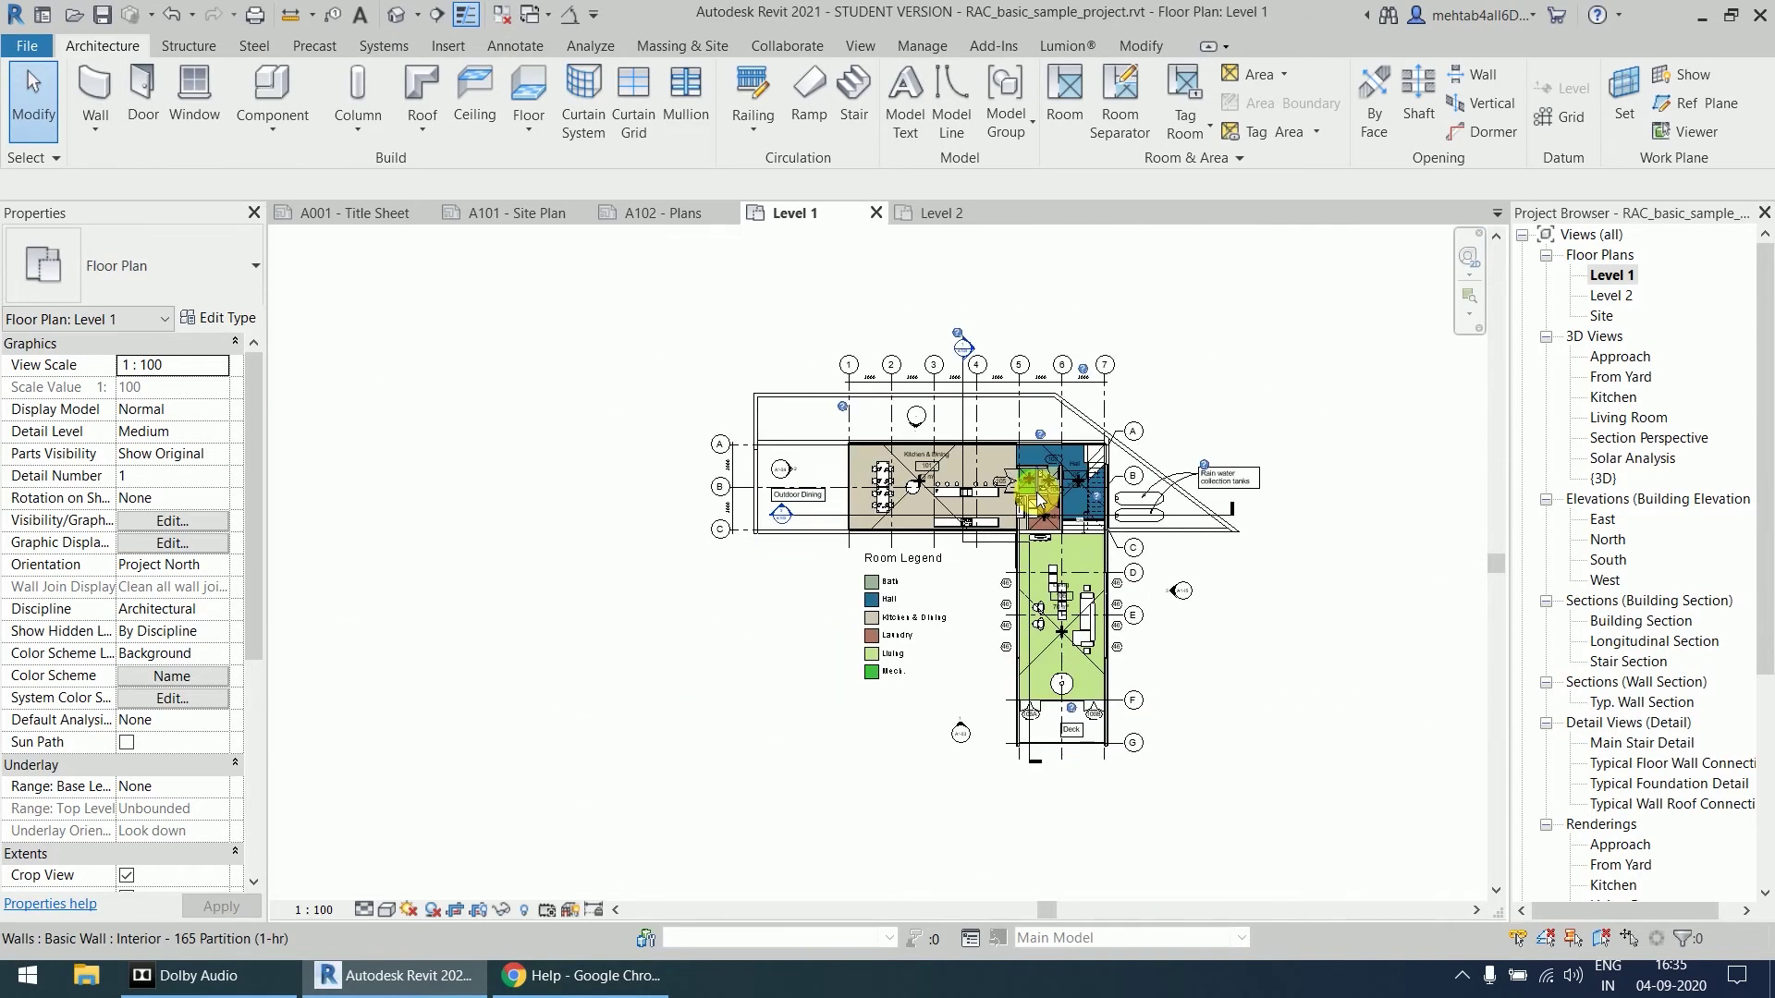
scroll(1037, 496, "up", 2)
scroll(1037, 497, "up", 3)
scroll(1035, 497, "up", 2)
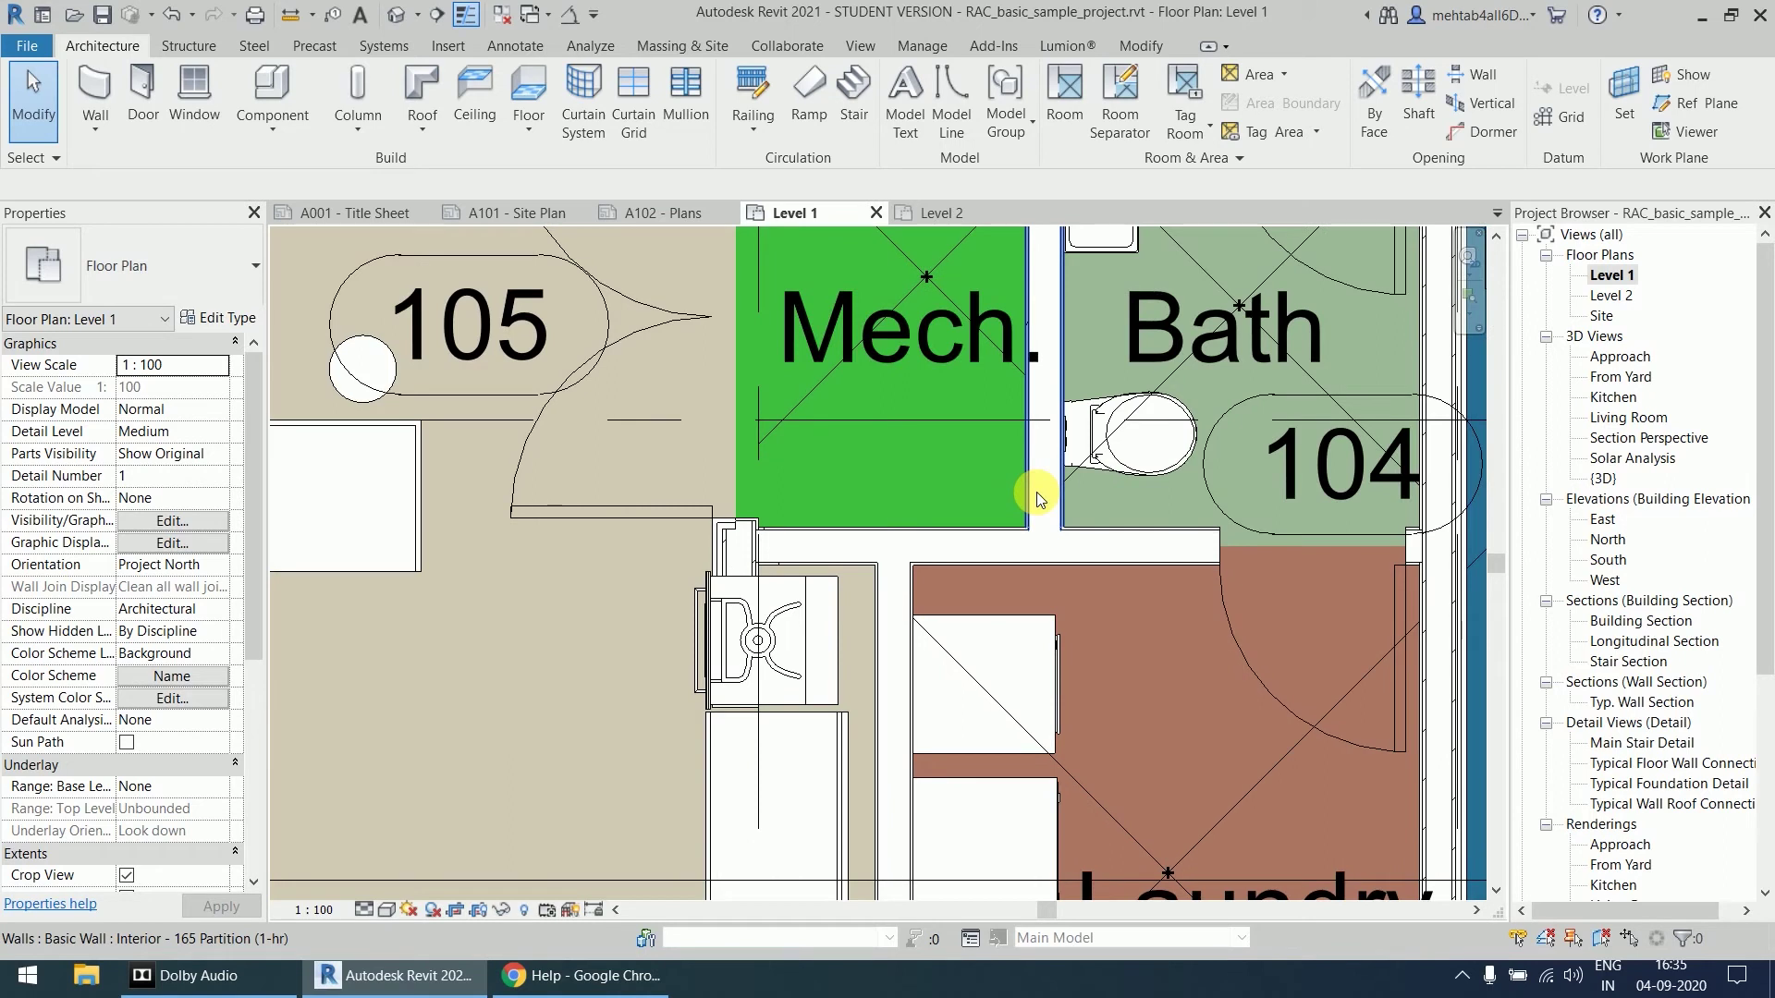
scroll(1035, 492, "down", 3)
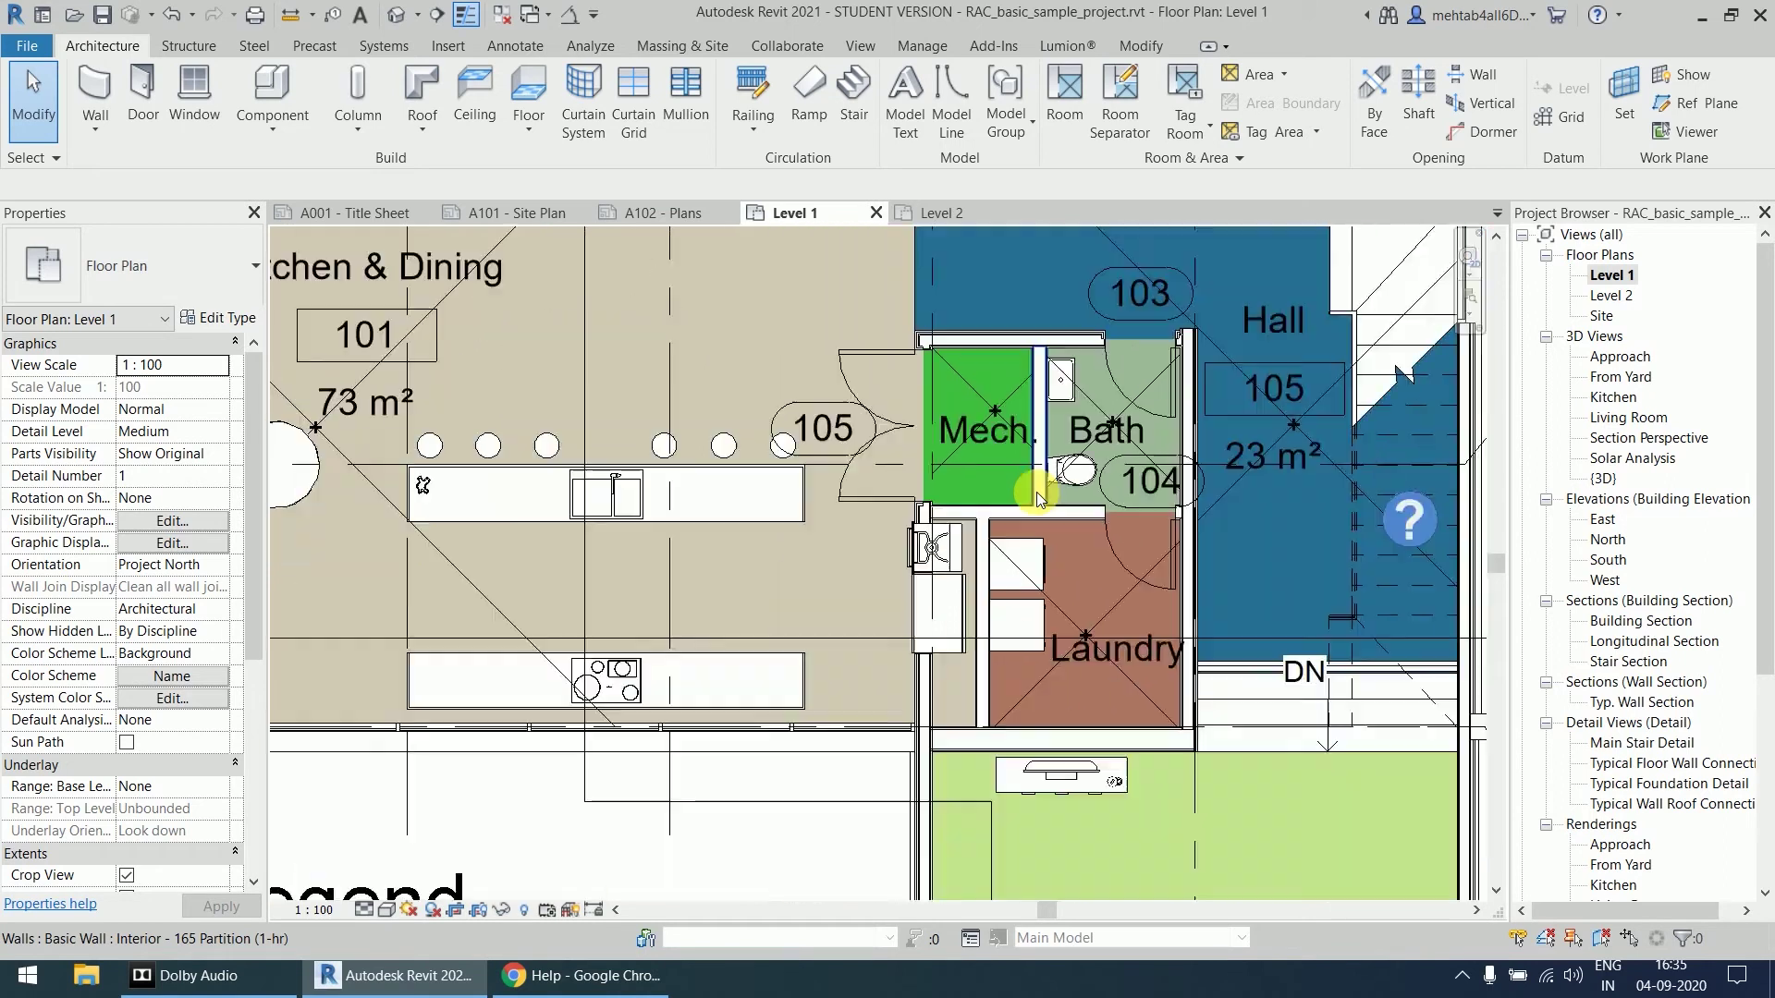
scroll(1035, 492, "down", 3)
scroll(1035, 492, "down", 2)
scroll(1037, 496, "down", 1)
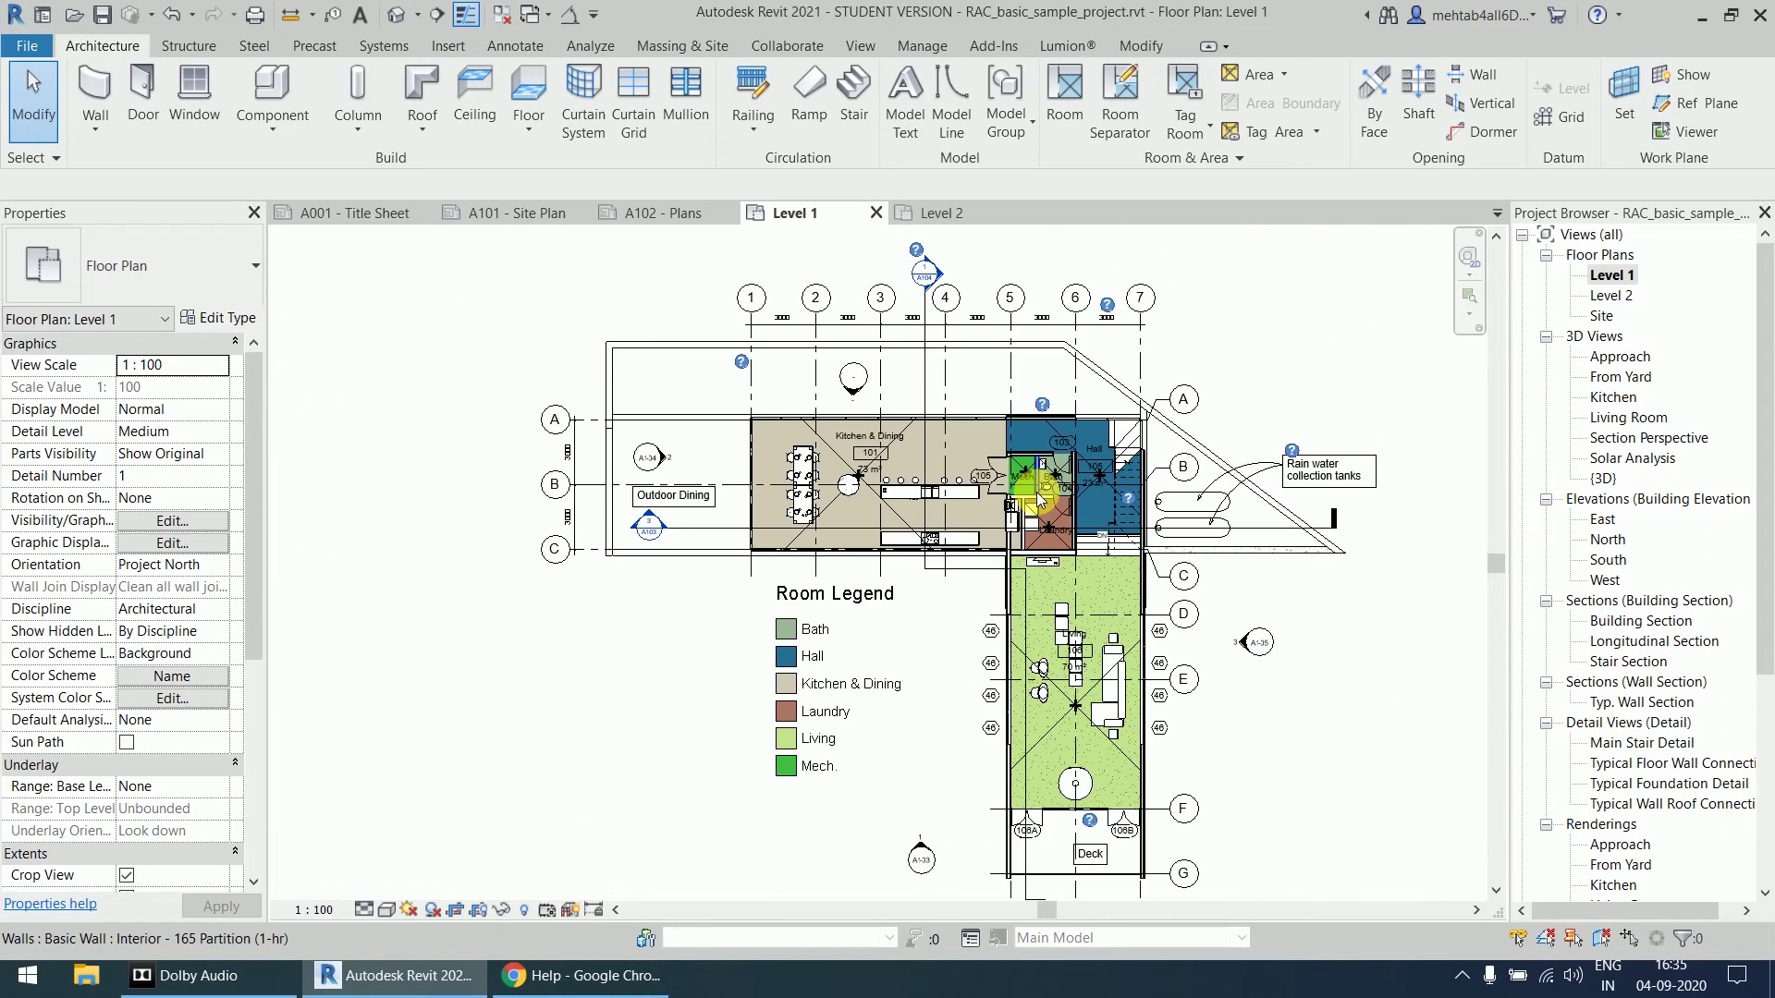
scroll(1037, 497, "up", 1)
scroll(1036, 492, "up", 3)
scroll(1035, 492, "up", 2)
scroll(1035, 492, "up", 2)
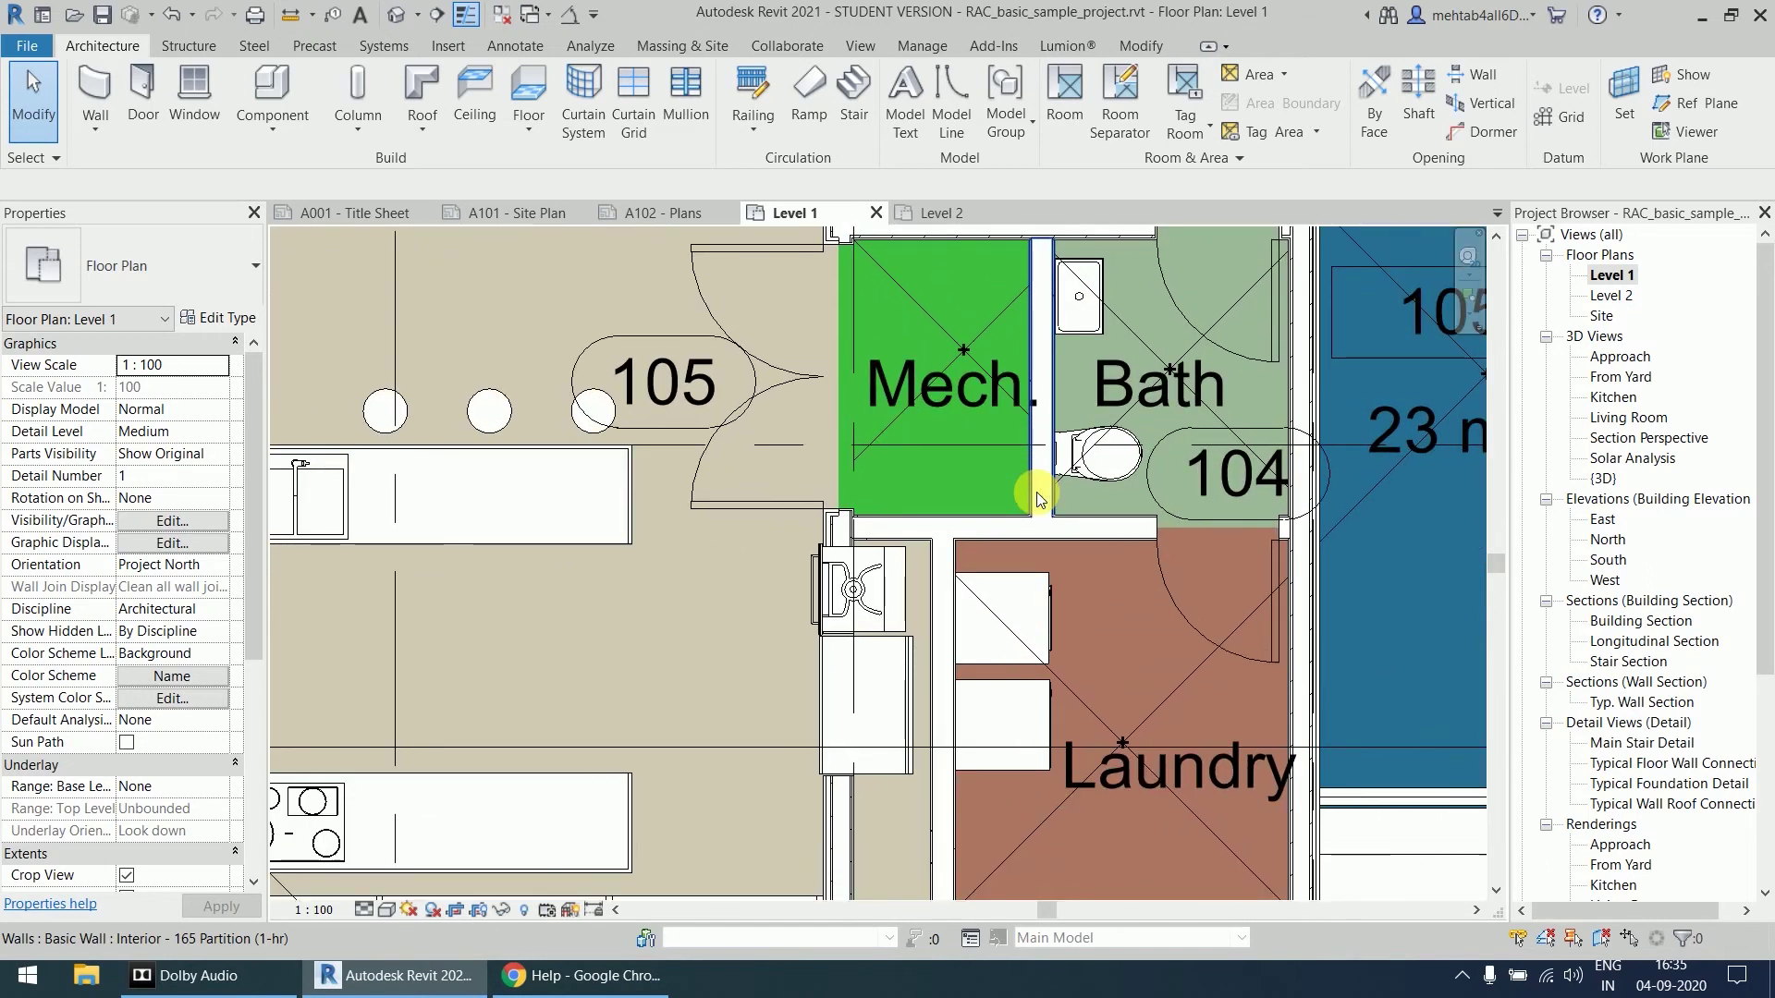
scroll(1038, 497, "down", 2)
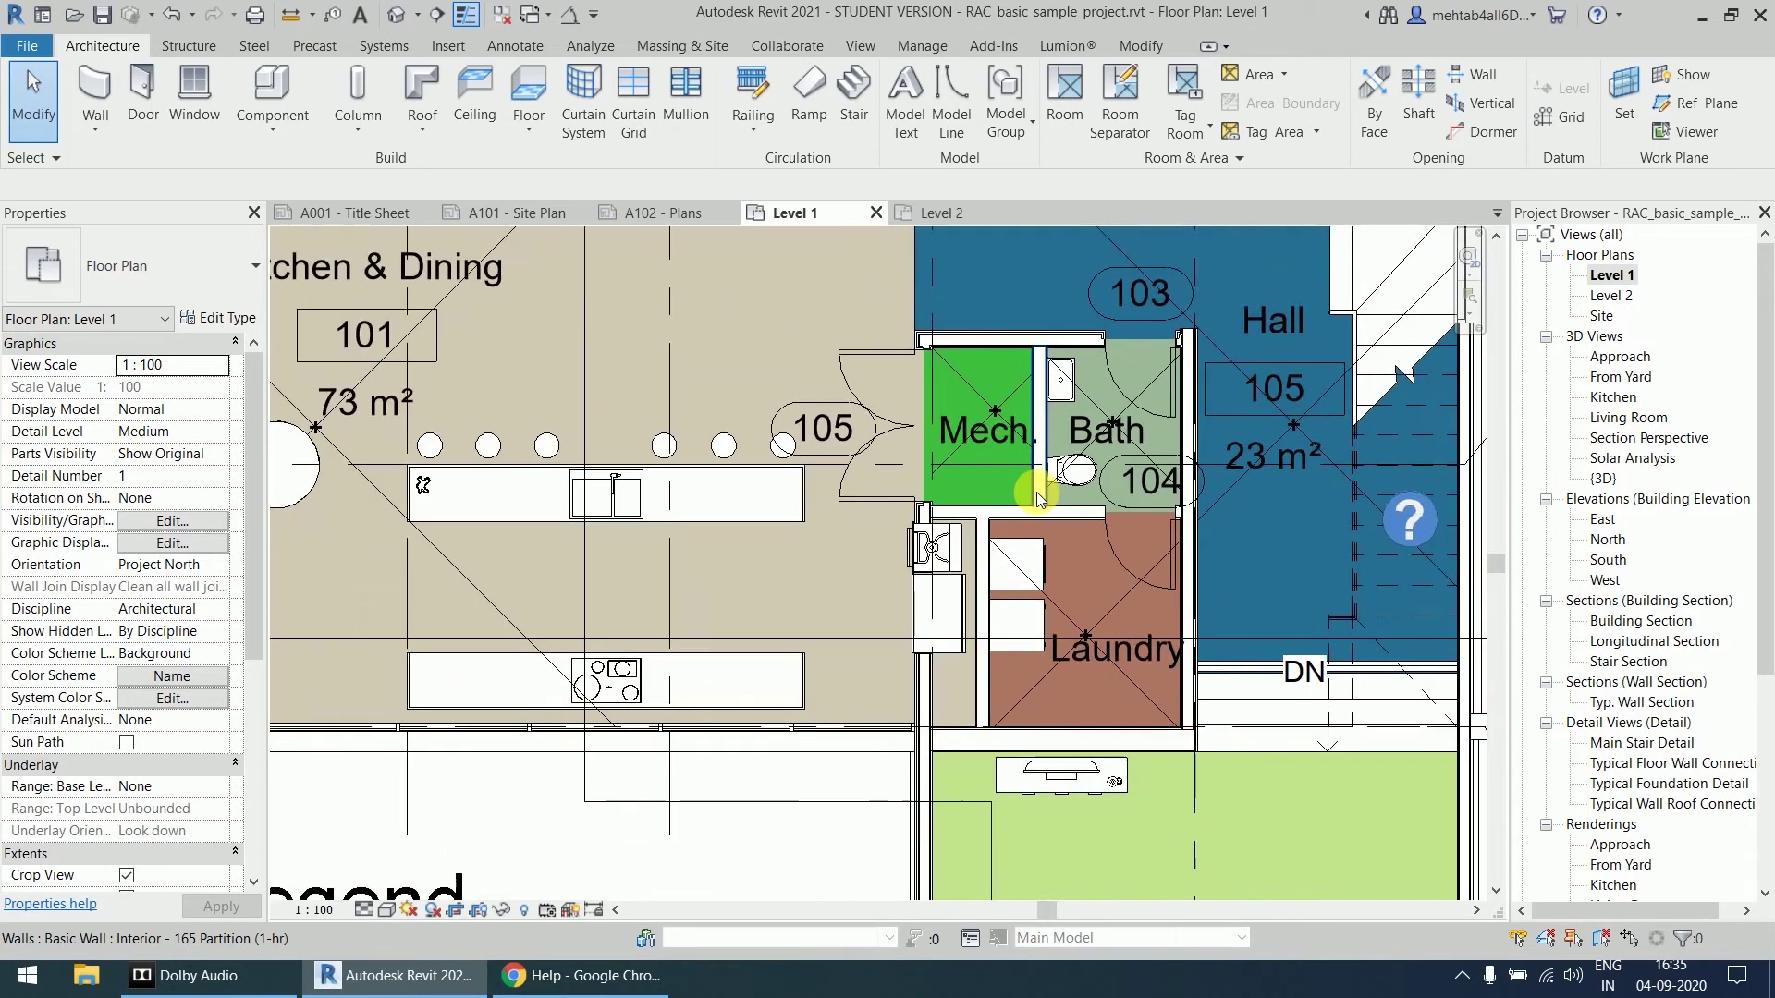
scroll(1037, 496, "down", 2)
scroll(1037, 496, "up", 2)
scroll(1038, 497, "up", 1)
scroll(1035, 492, "down", 2)
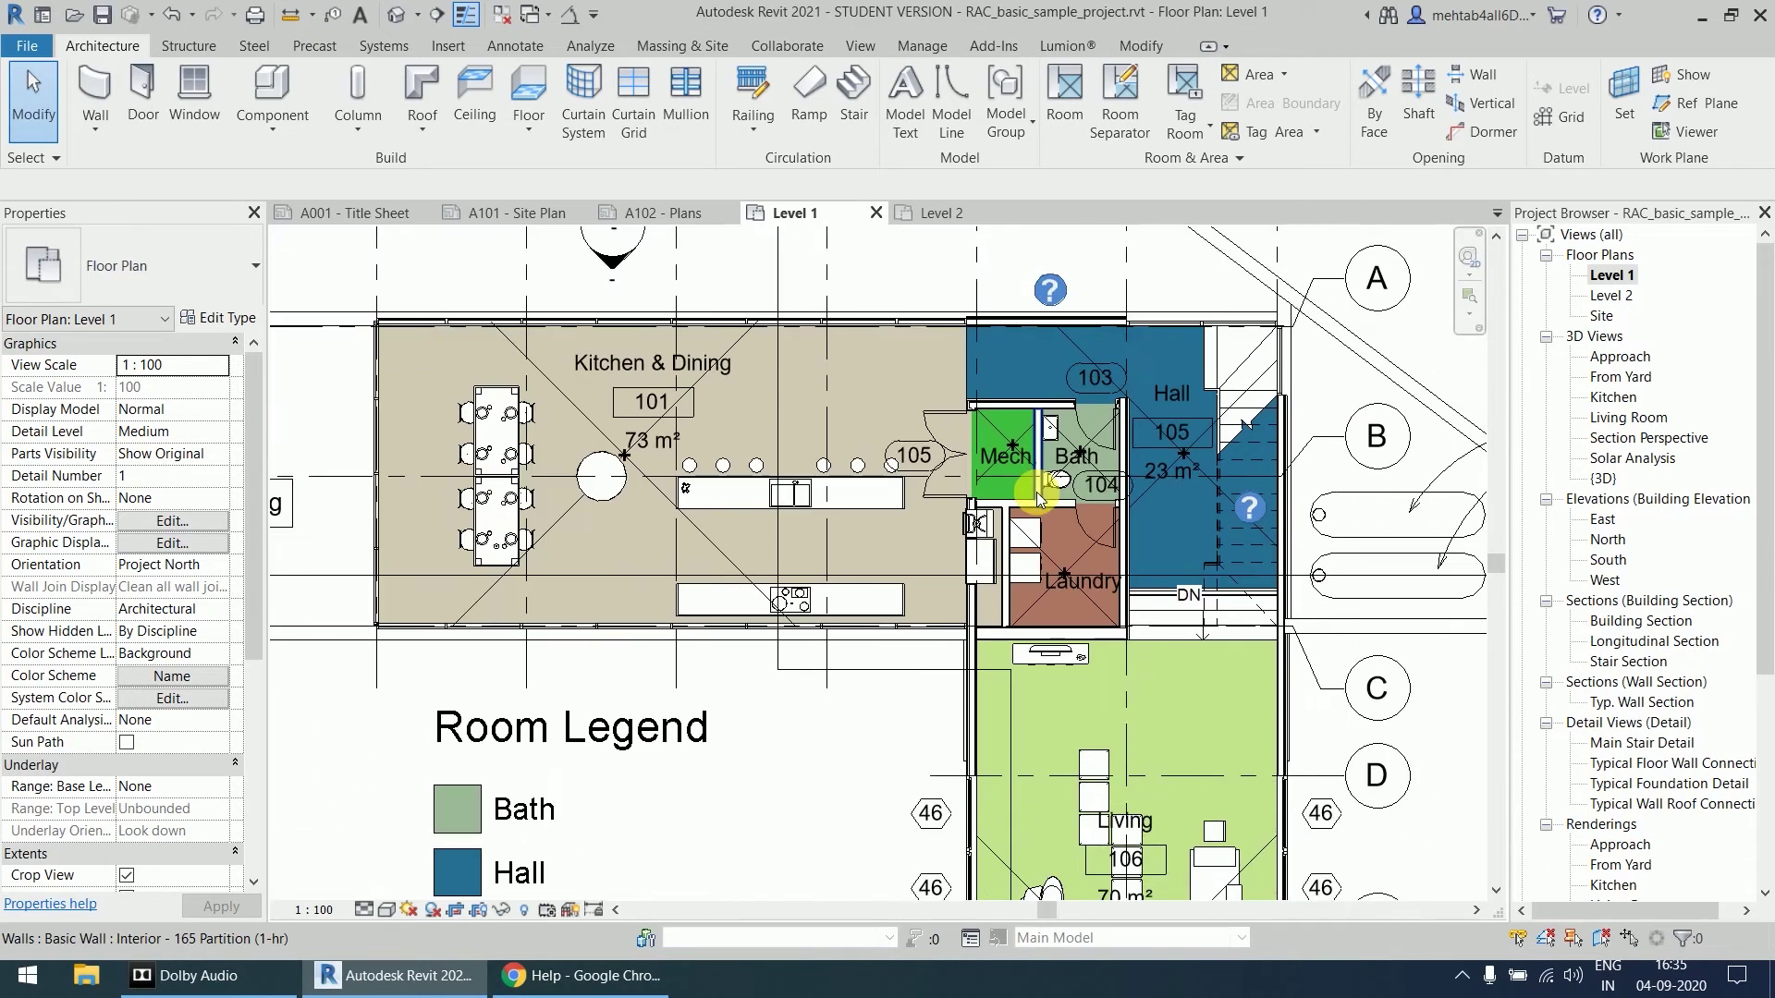
scroll(1036, 492, "down", 1)
scroll(1036, 492, "down", 1)
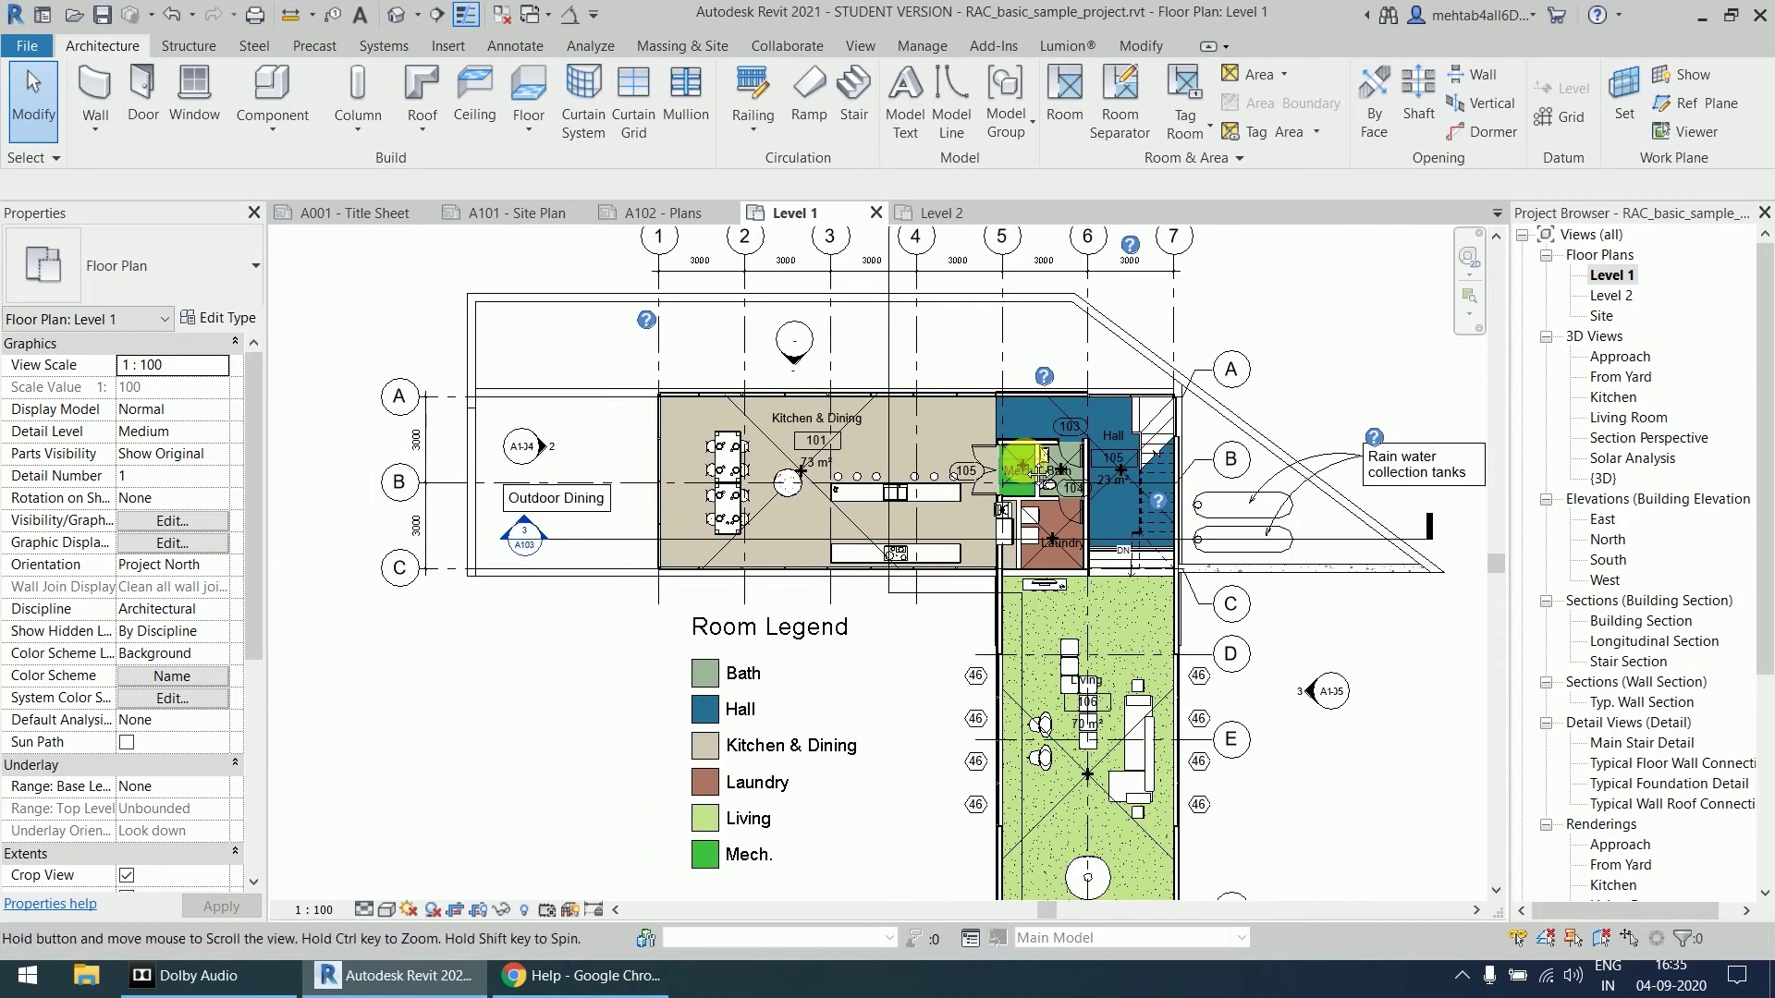
scroll(1030, 490, "up", 1)
scroll(1024, 484, "up", 2)
scroll(1018, 479, "up", 2)
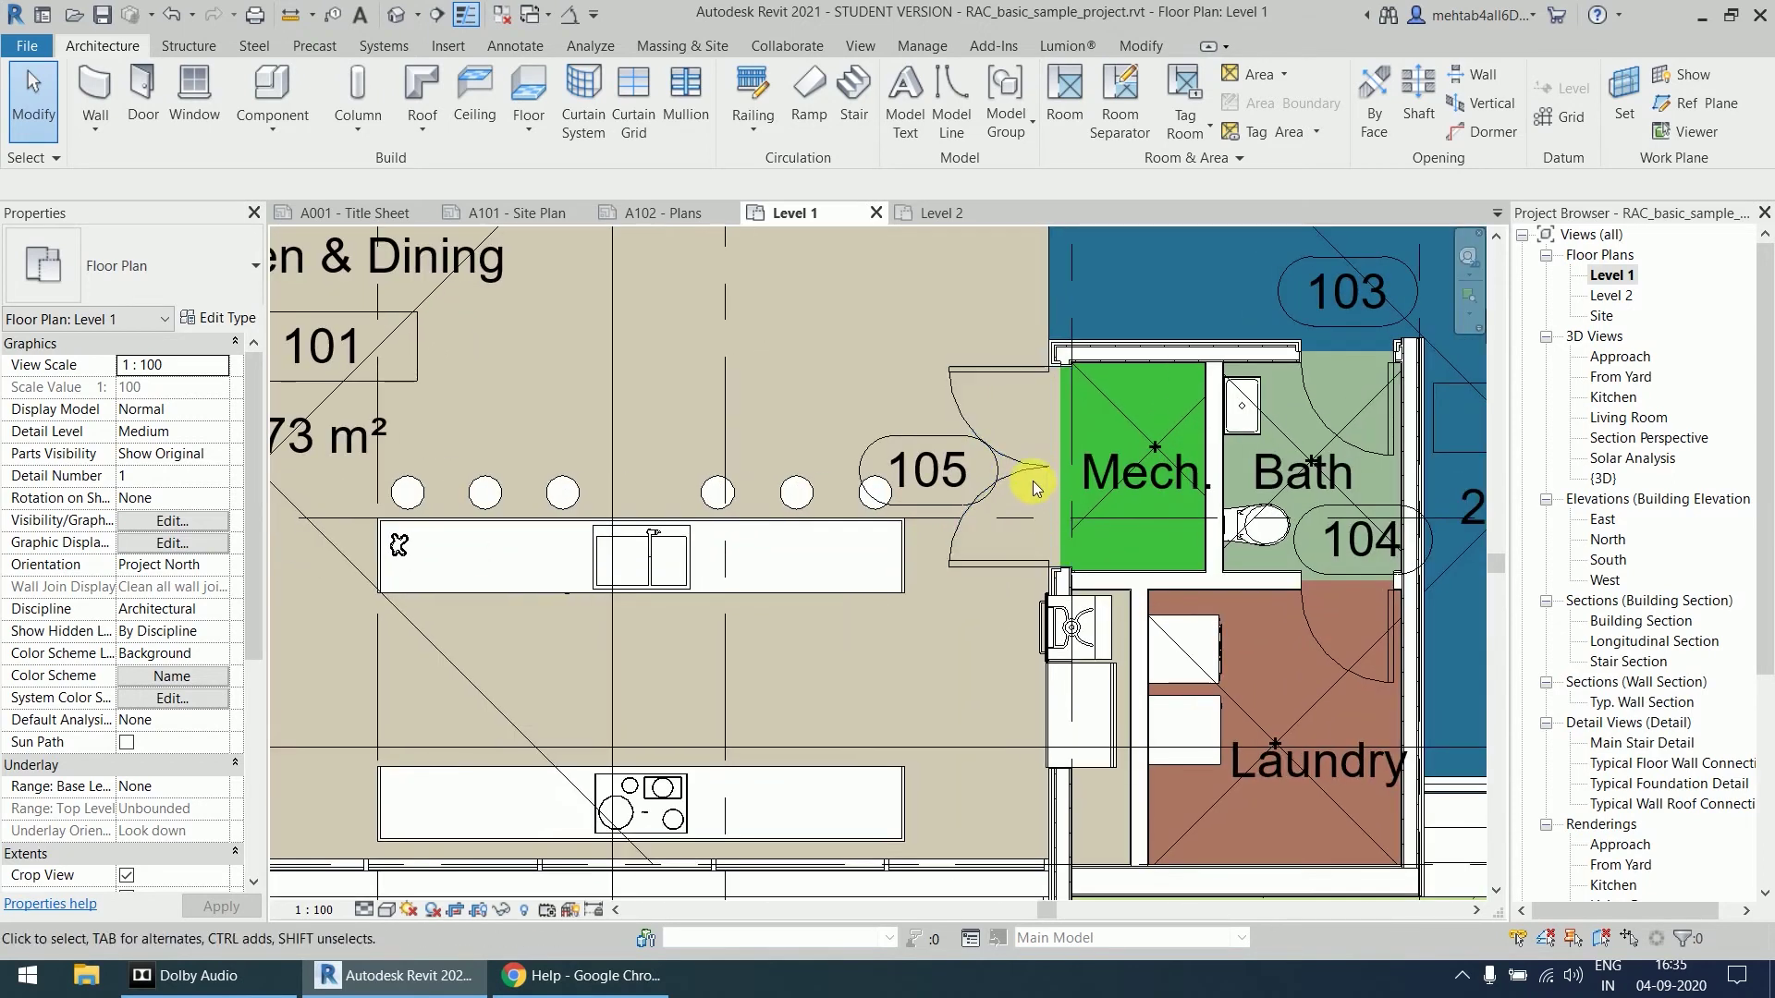
mouse_move(1034, 474)
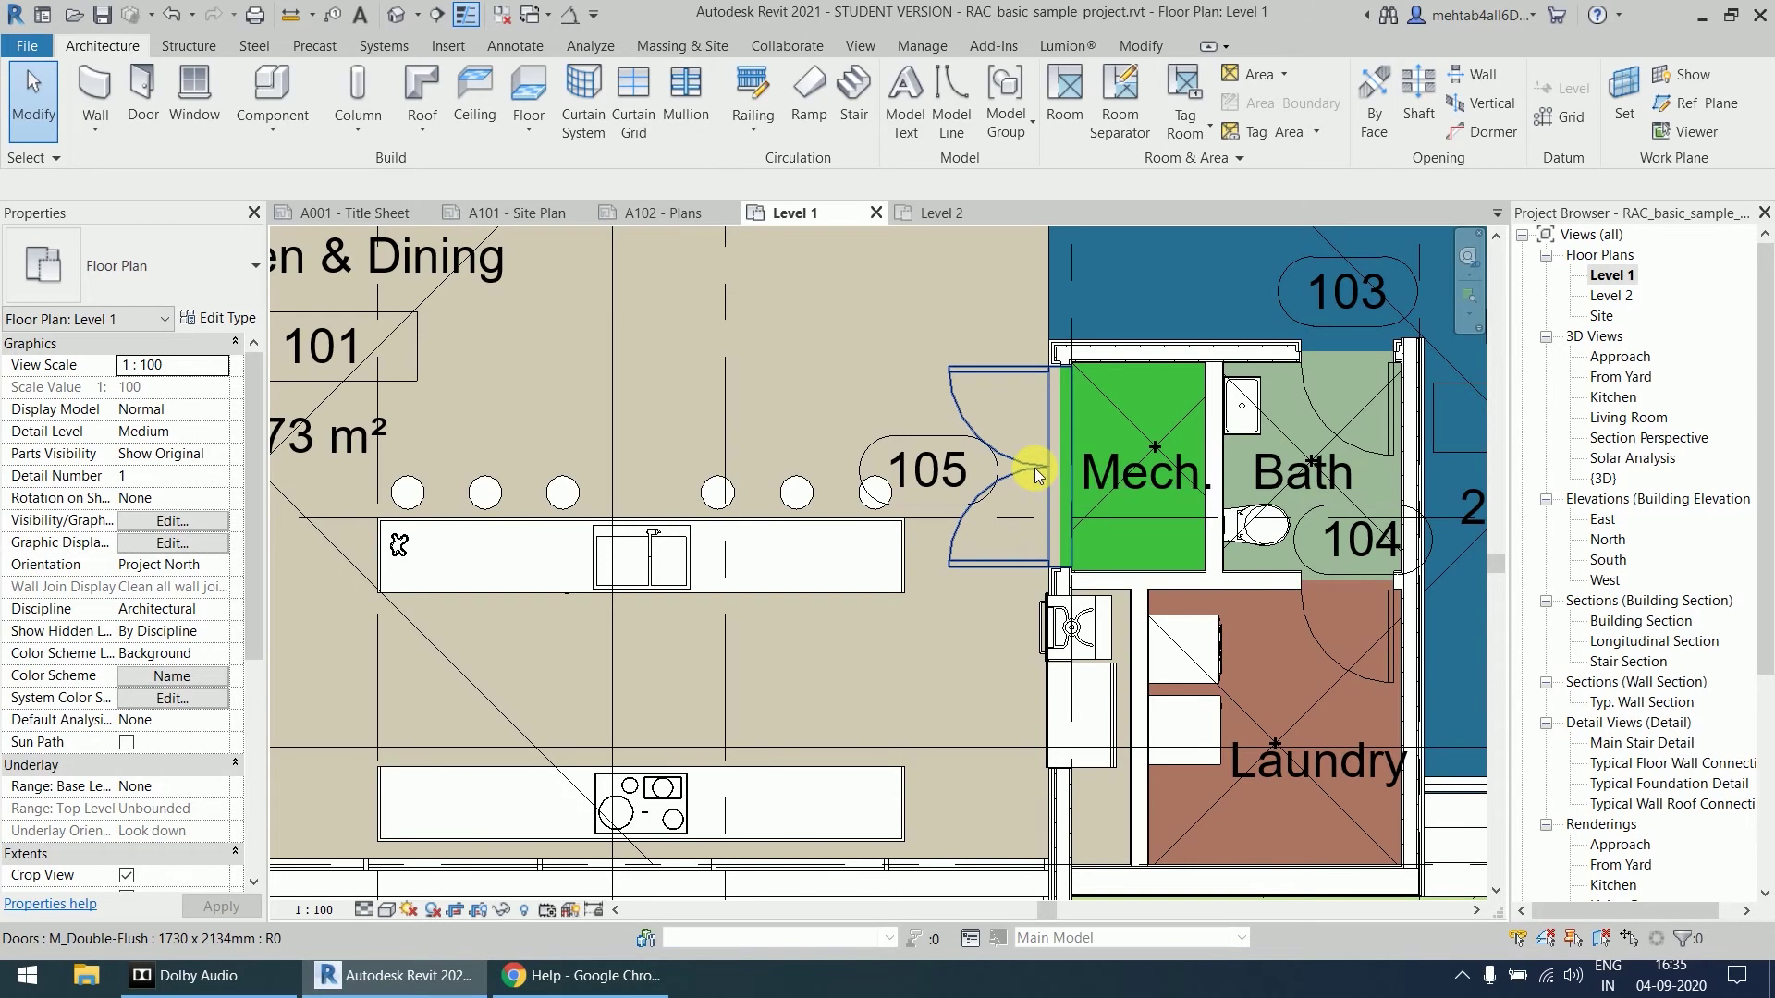
- Inspect door 105 and the kitchen island sink, then zoom out and clear the selection
left_click(1034, 468)
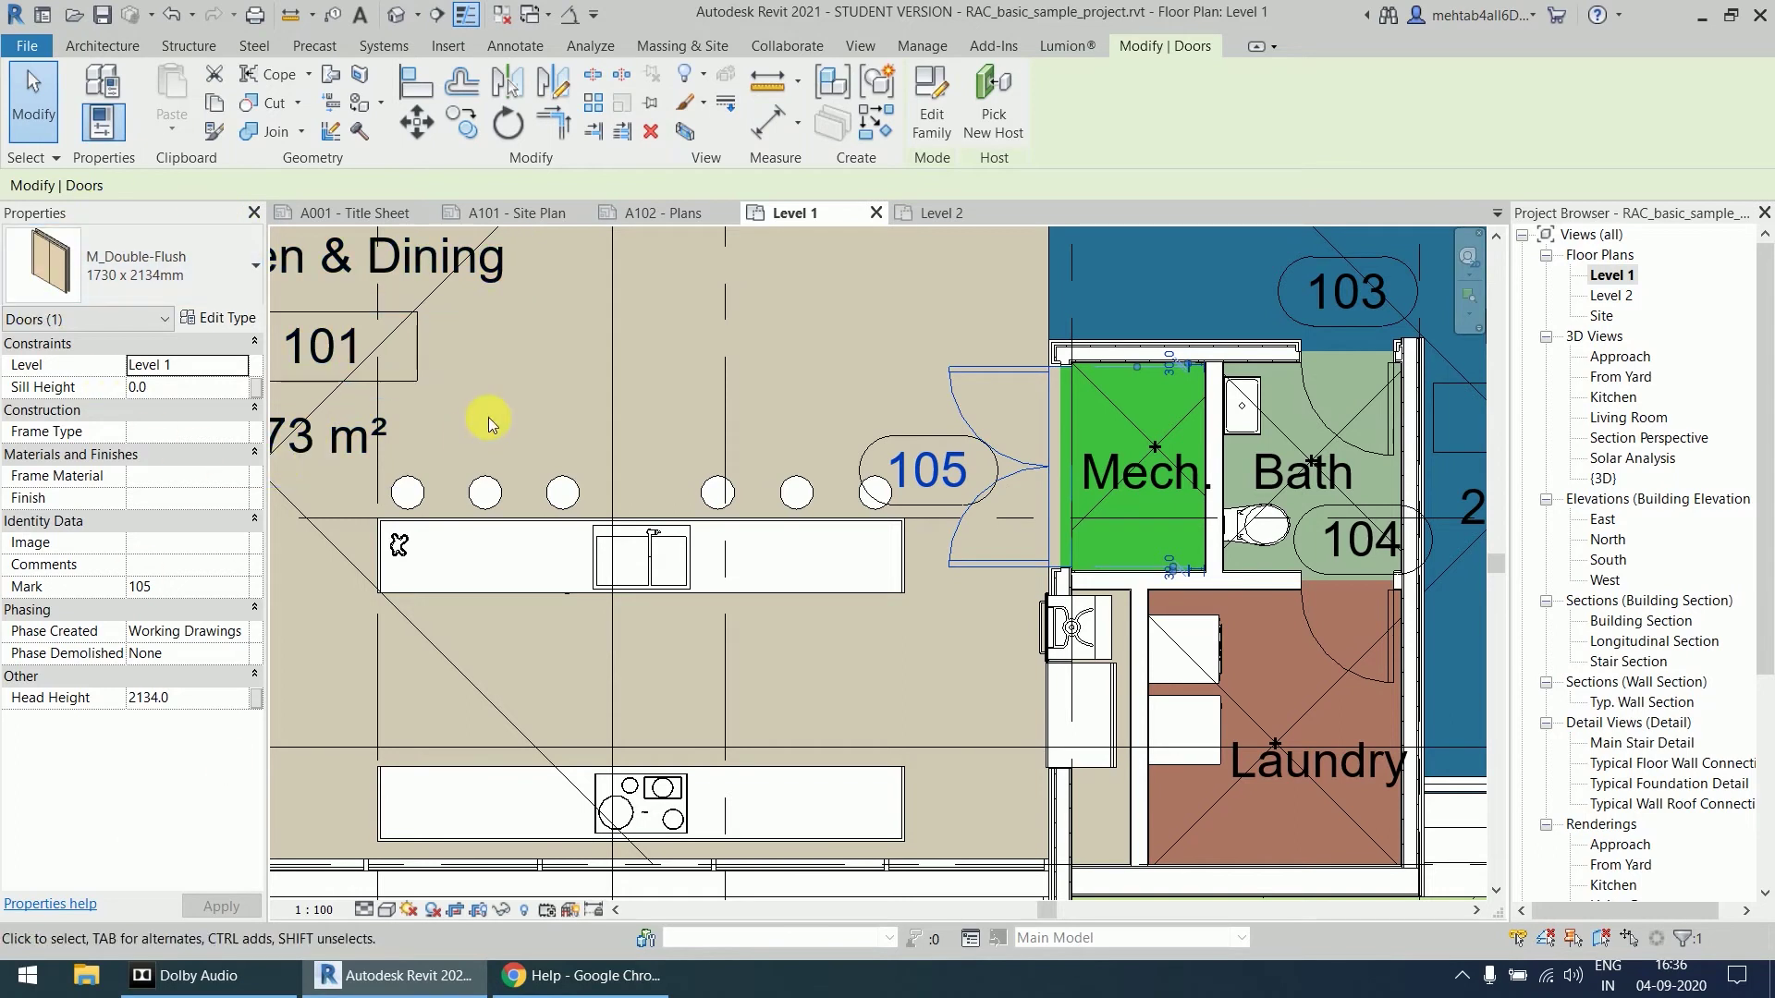
left_click(684, 546)
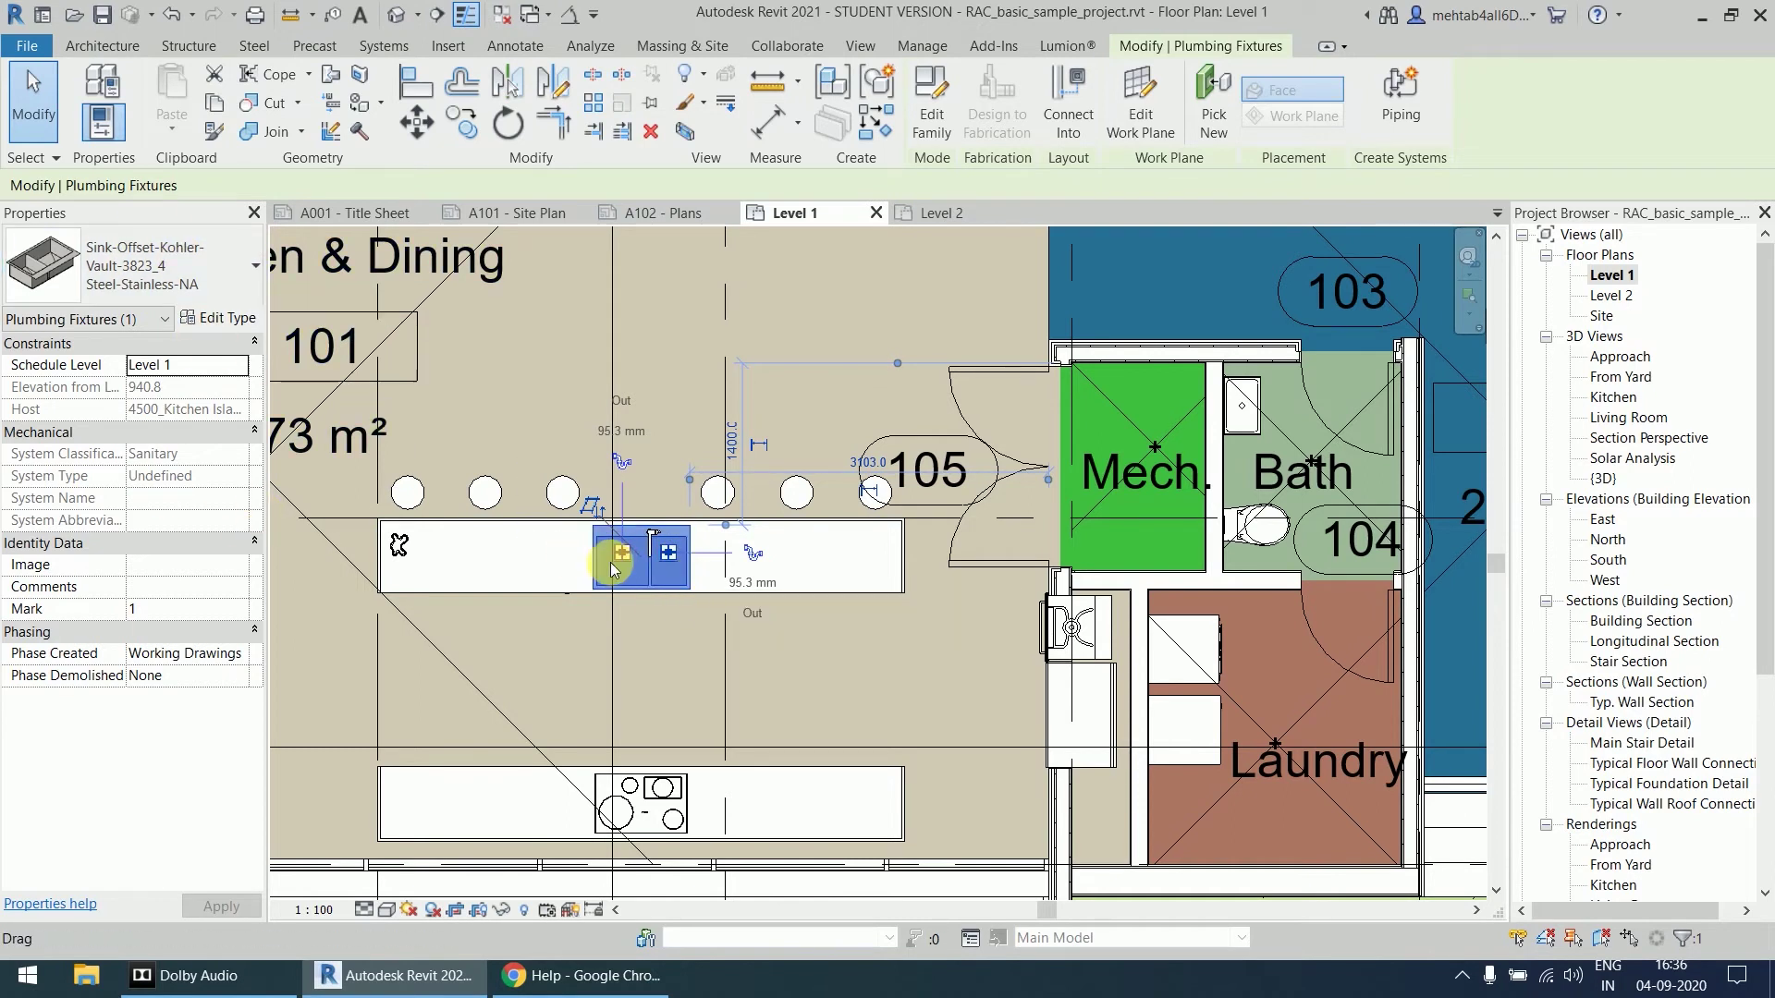
scroll(617, 570, "down", 2)
scroll(752, 555, "down", 2)
scroll(753, 555, "down", 2)
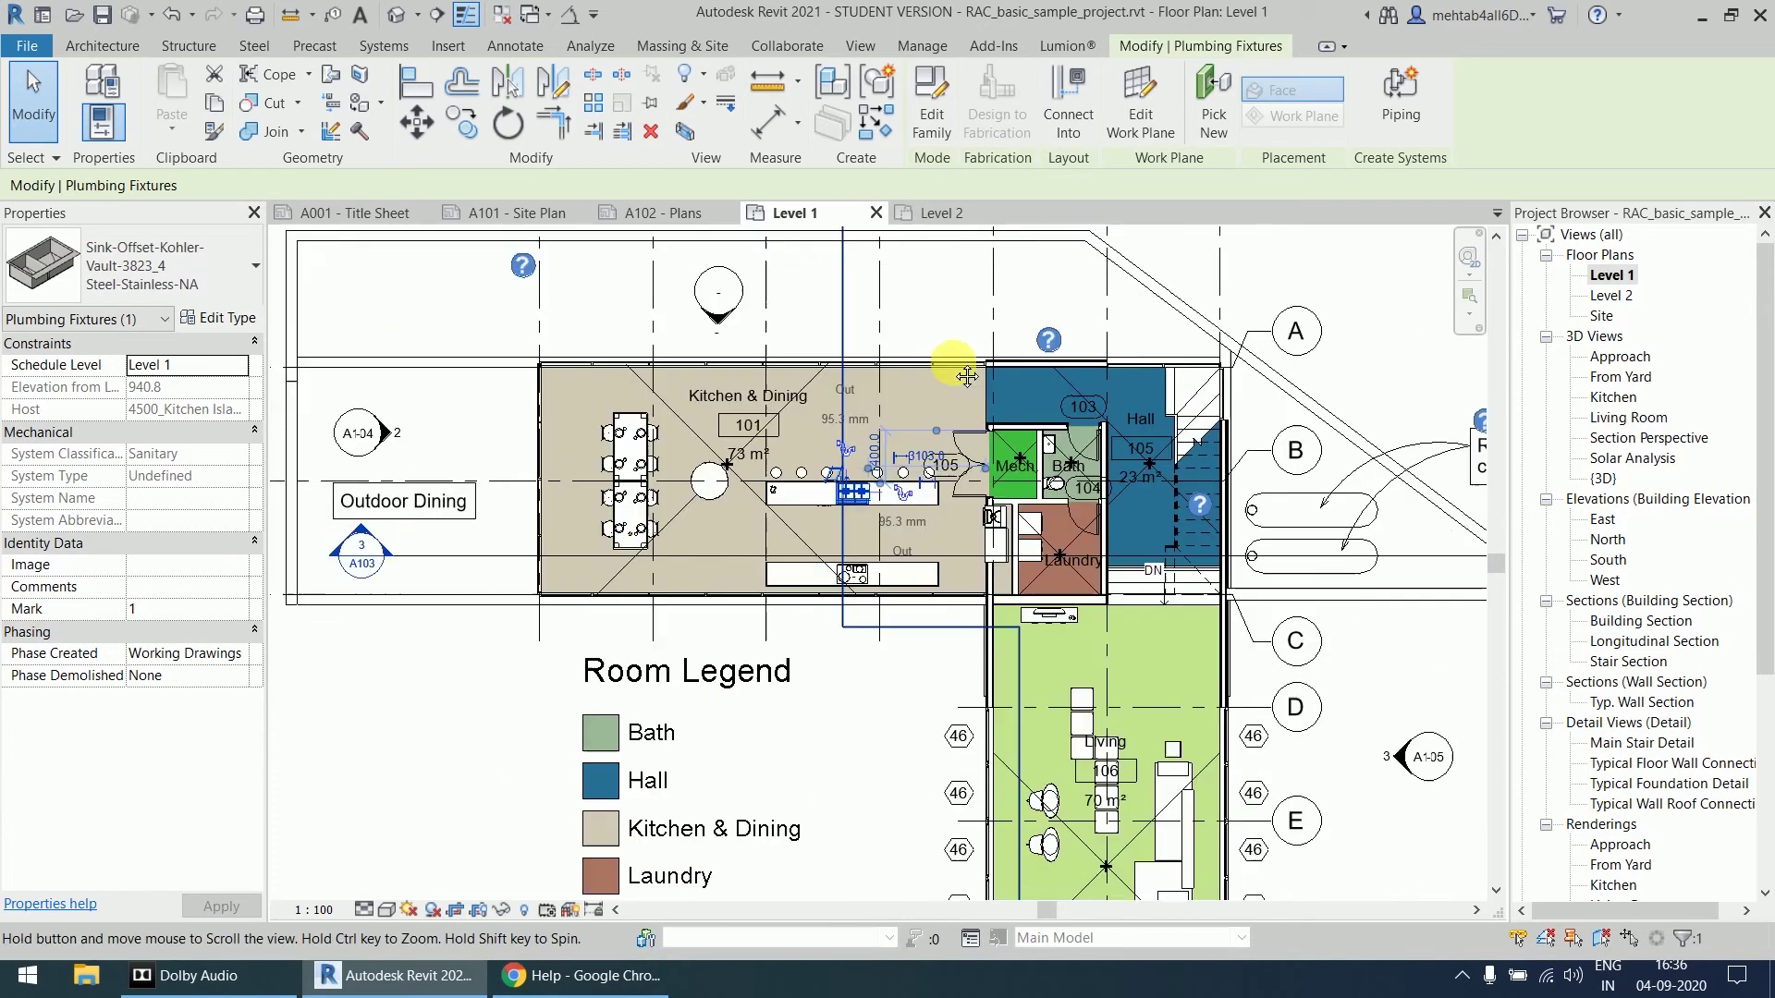
scroll(924, 661, "up", 1)
key("Escape")
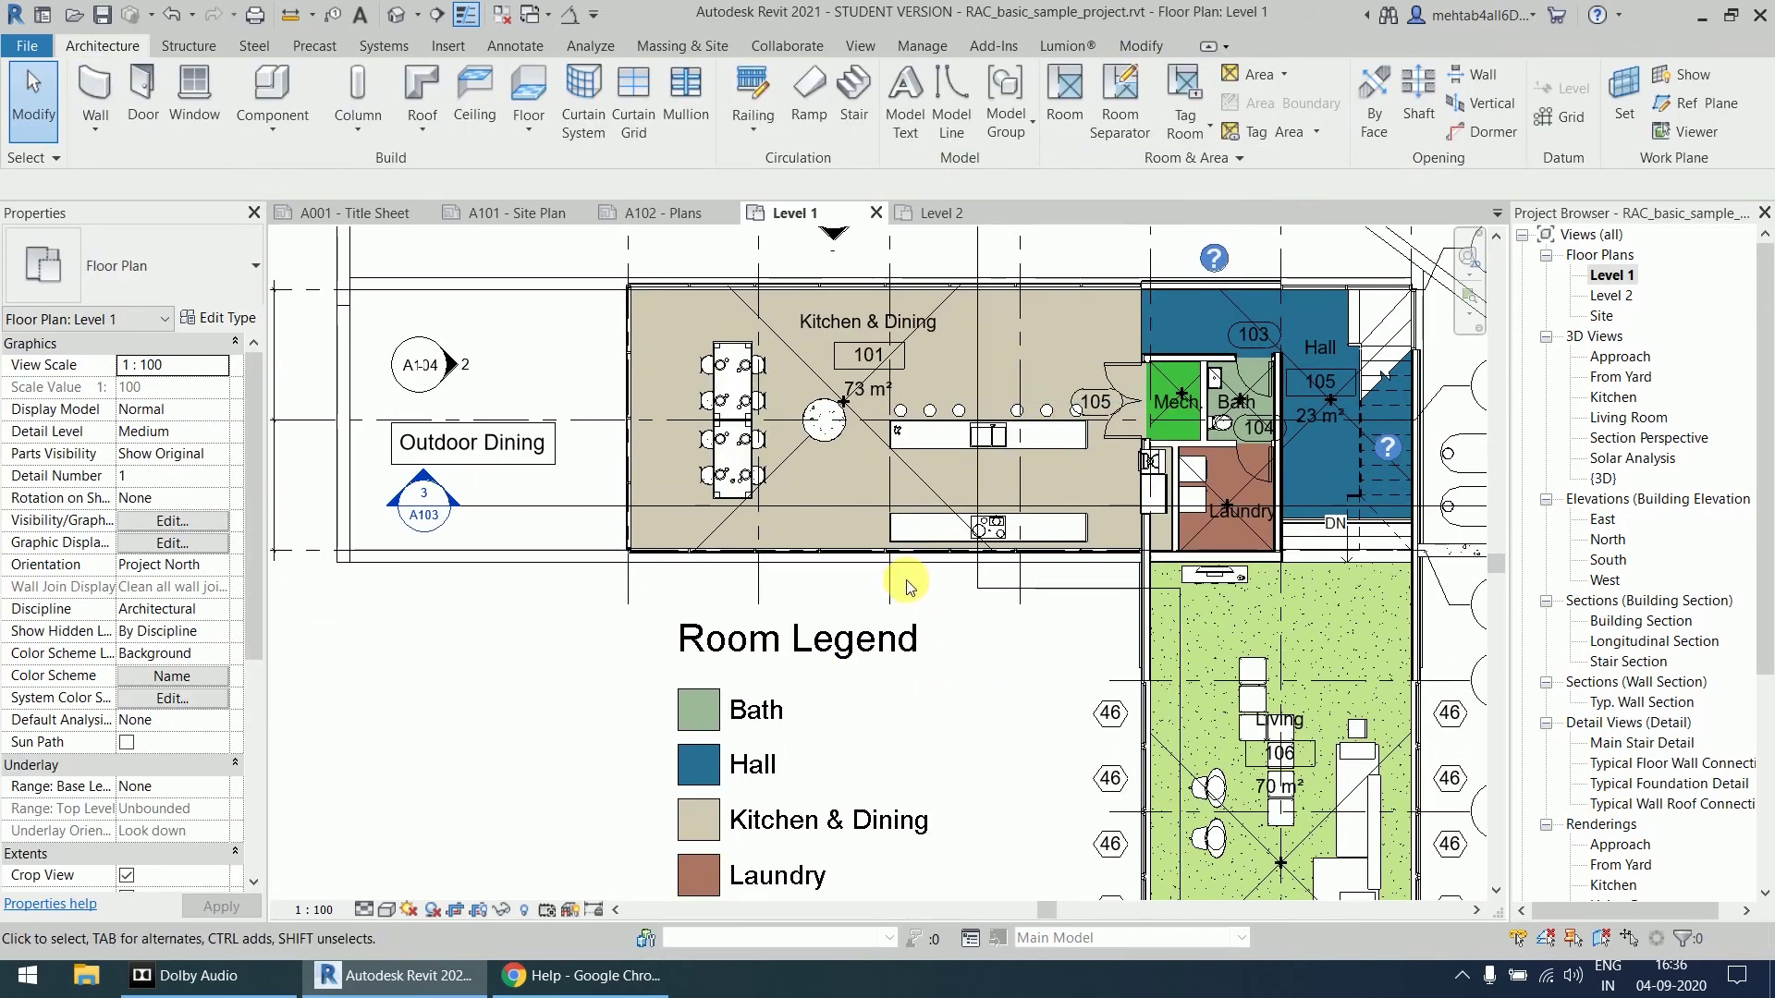
left_click(836, 547)
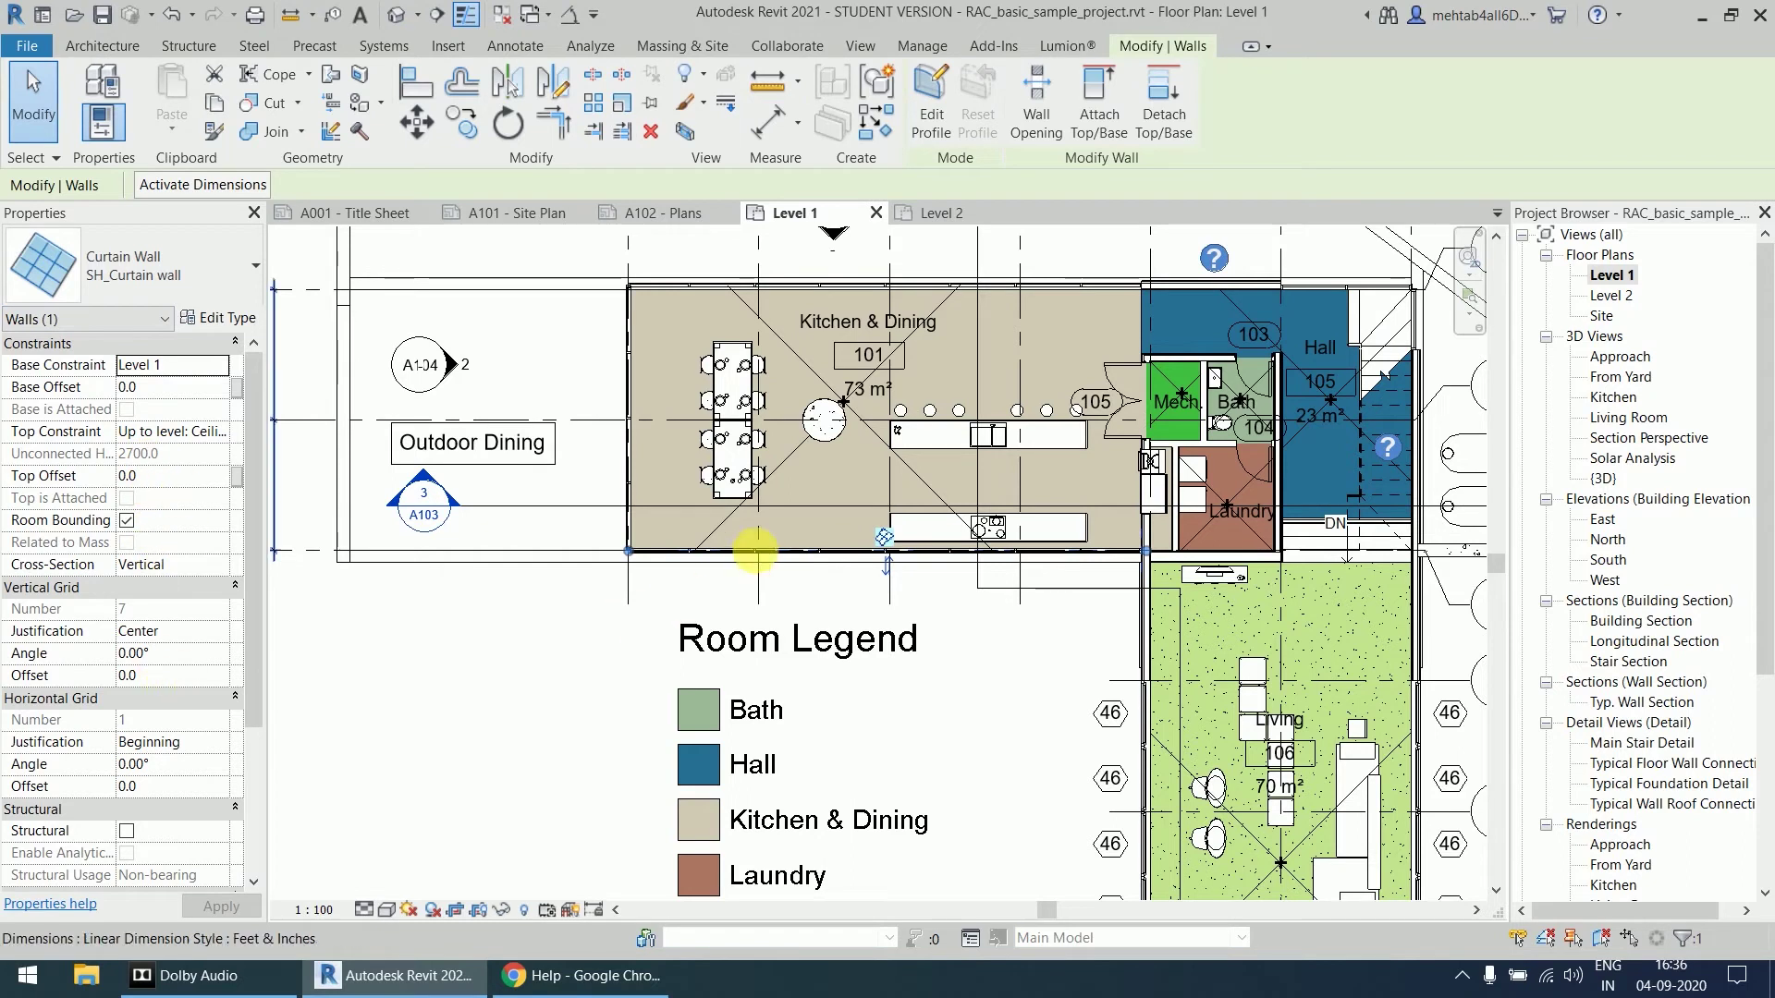
left_click(475, 699)
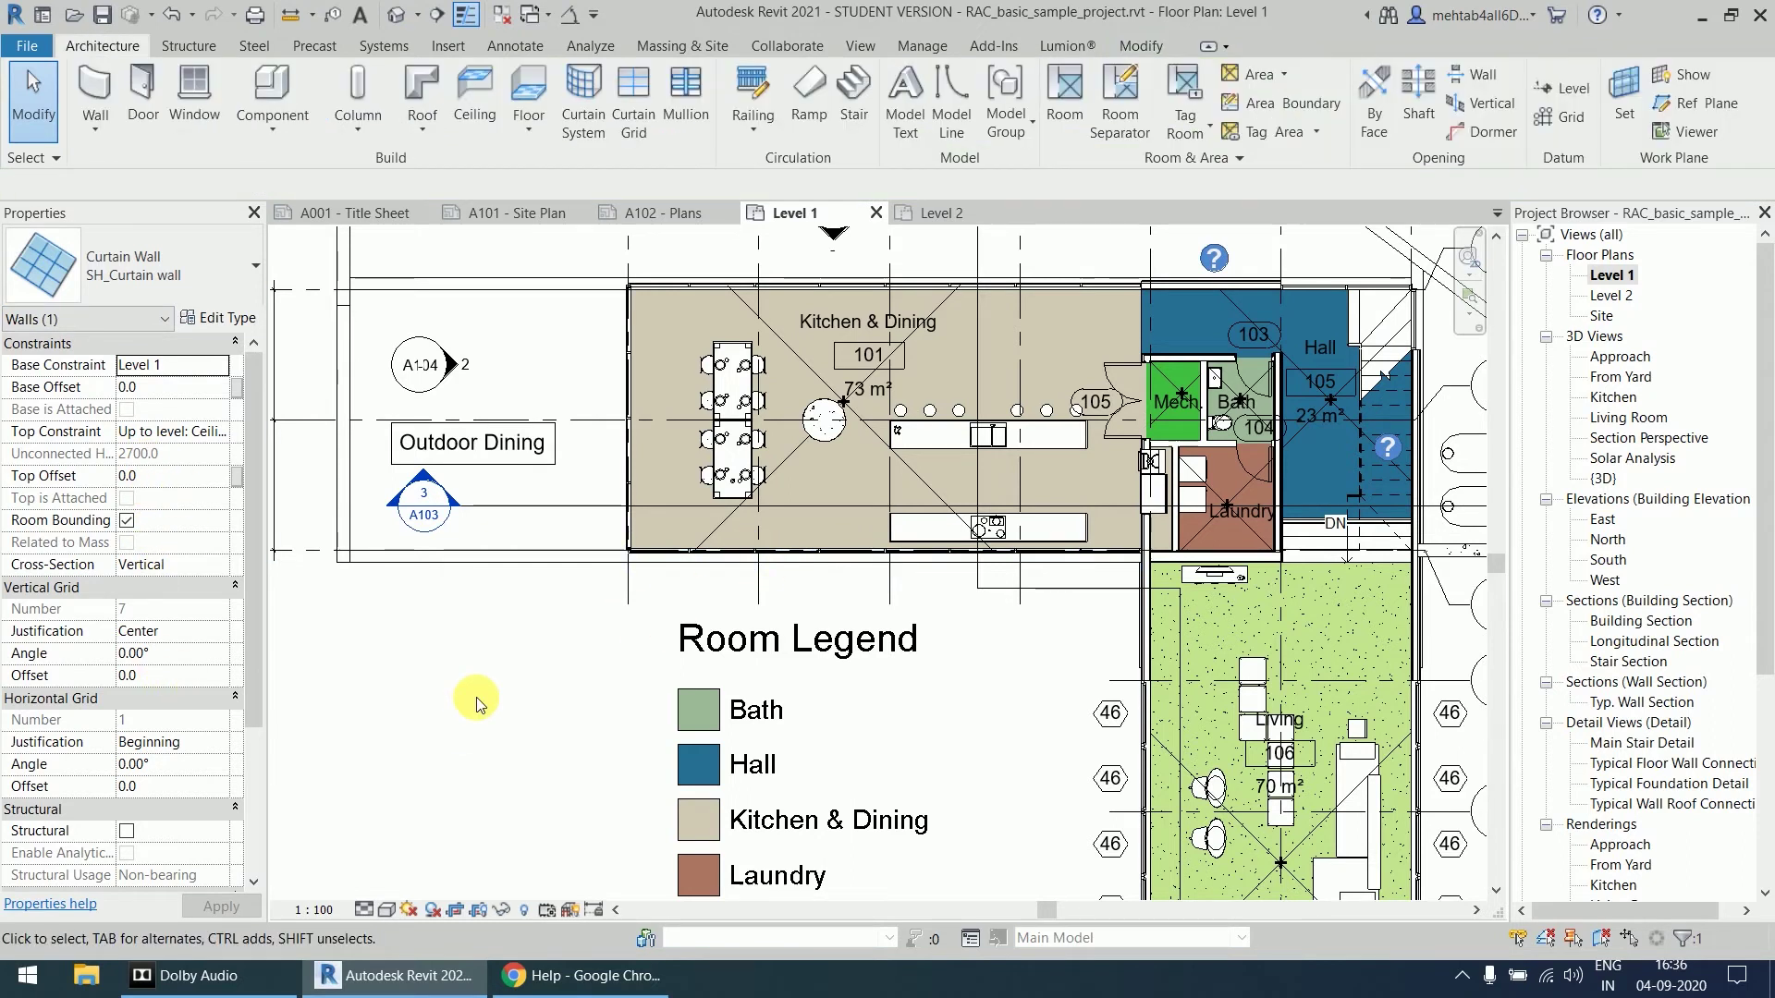
scroll(529, 685, "down", 2)
middle_click_drag(529, 685, 646, 573)
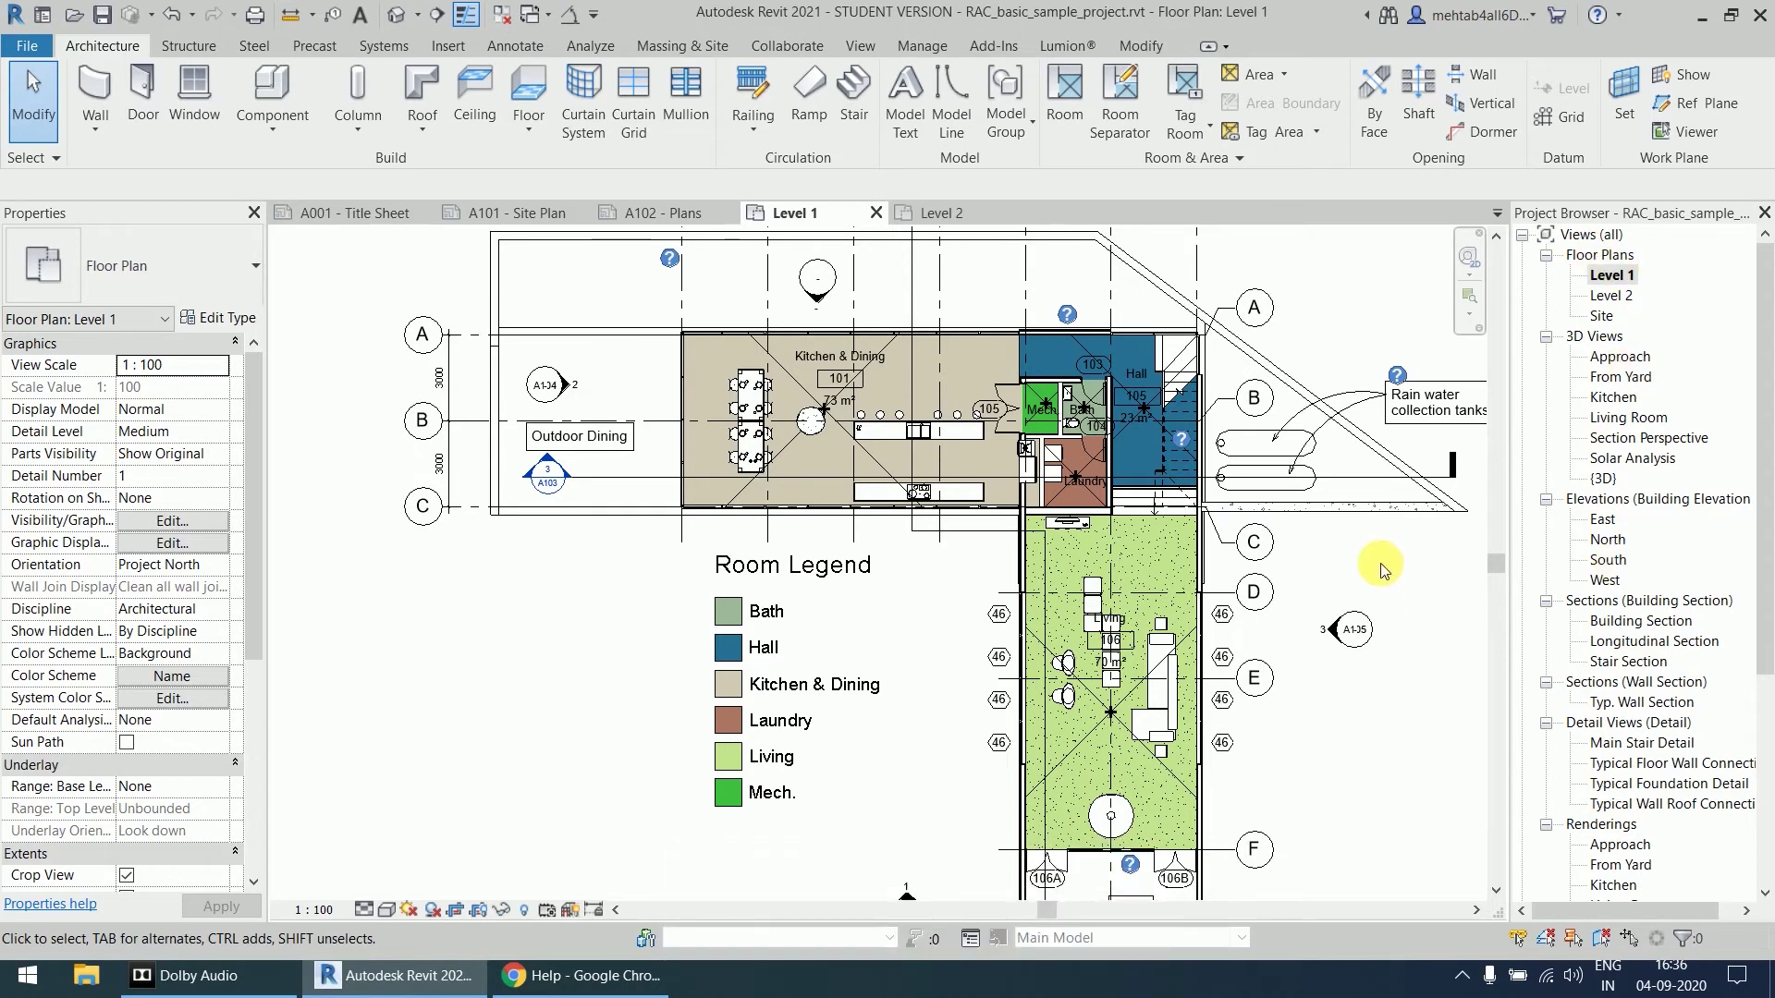
scroll(1312, 560, "down", 1)
scroll(1228, 551, "down", 1)
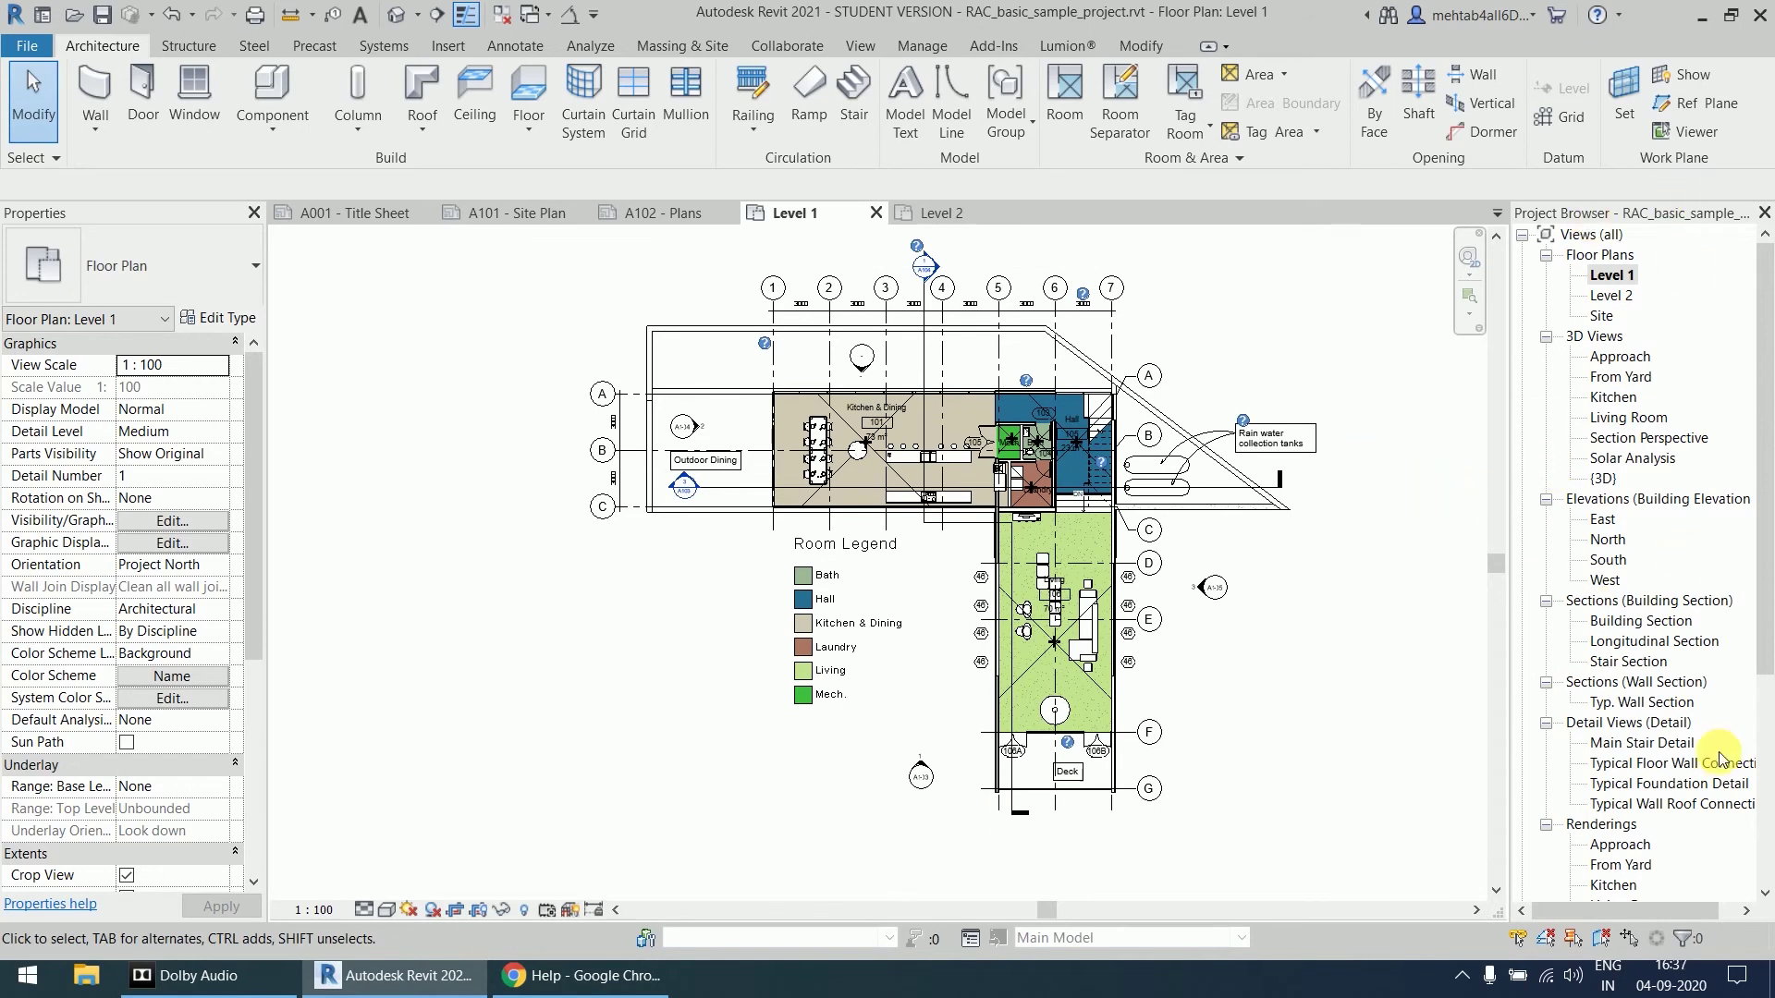
- Open the South elevation and zoom and pan to centre the house with grids 1–7
double_click(1608, 561)
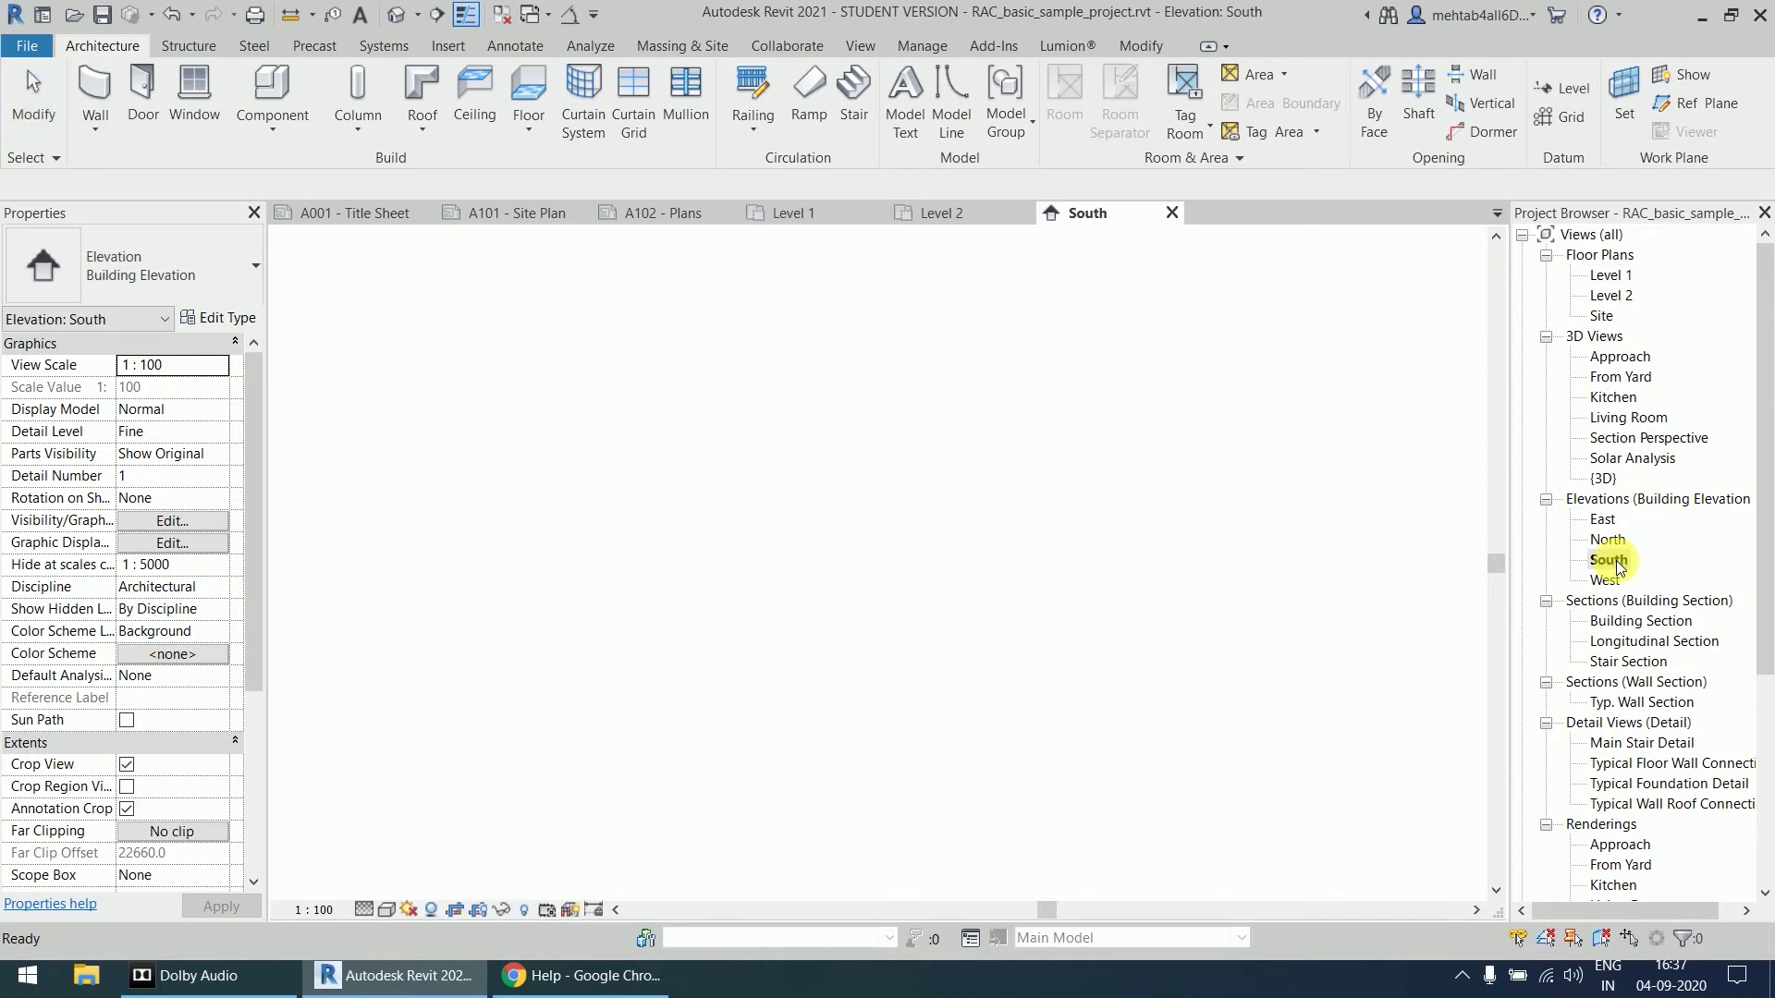
middle_click_drag(1299, 478, 1306, 372)
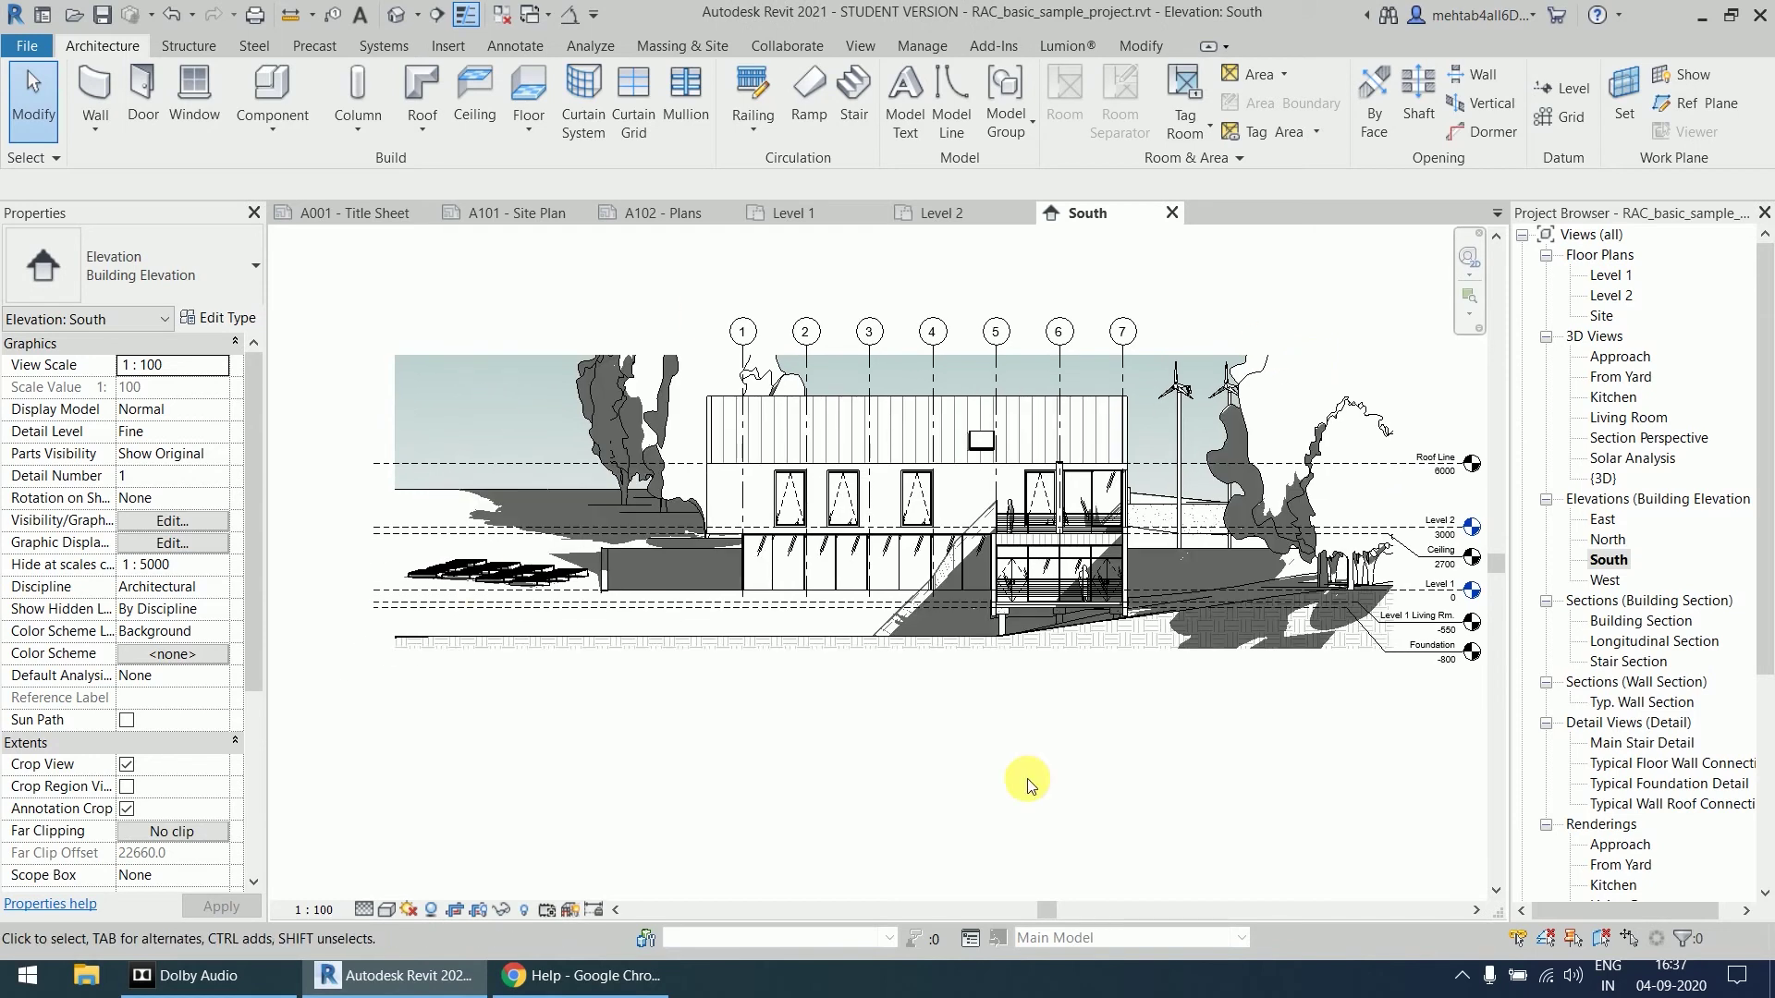
scroll(1272, 737, "up", 3)
middle_click_drag(1284, 737, 1347, 633)
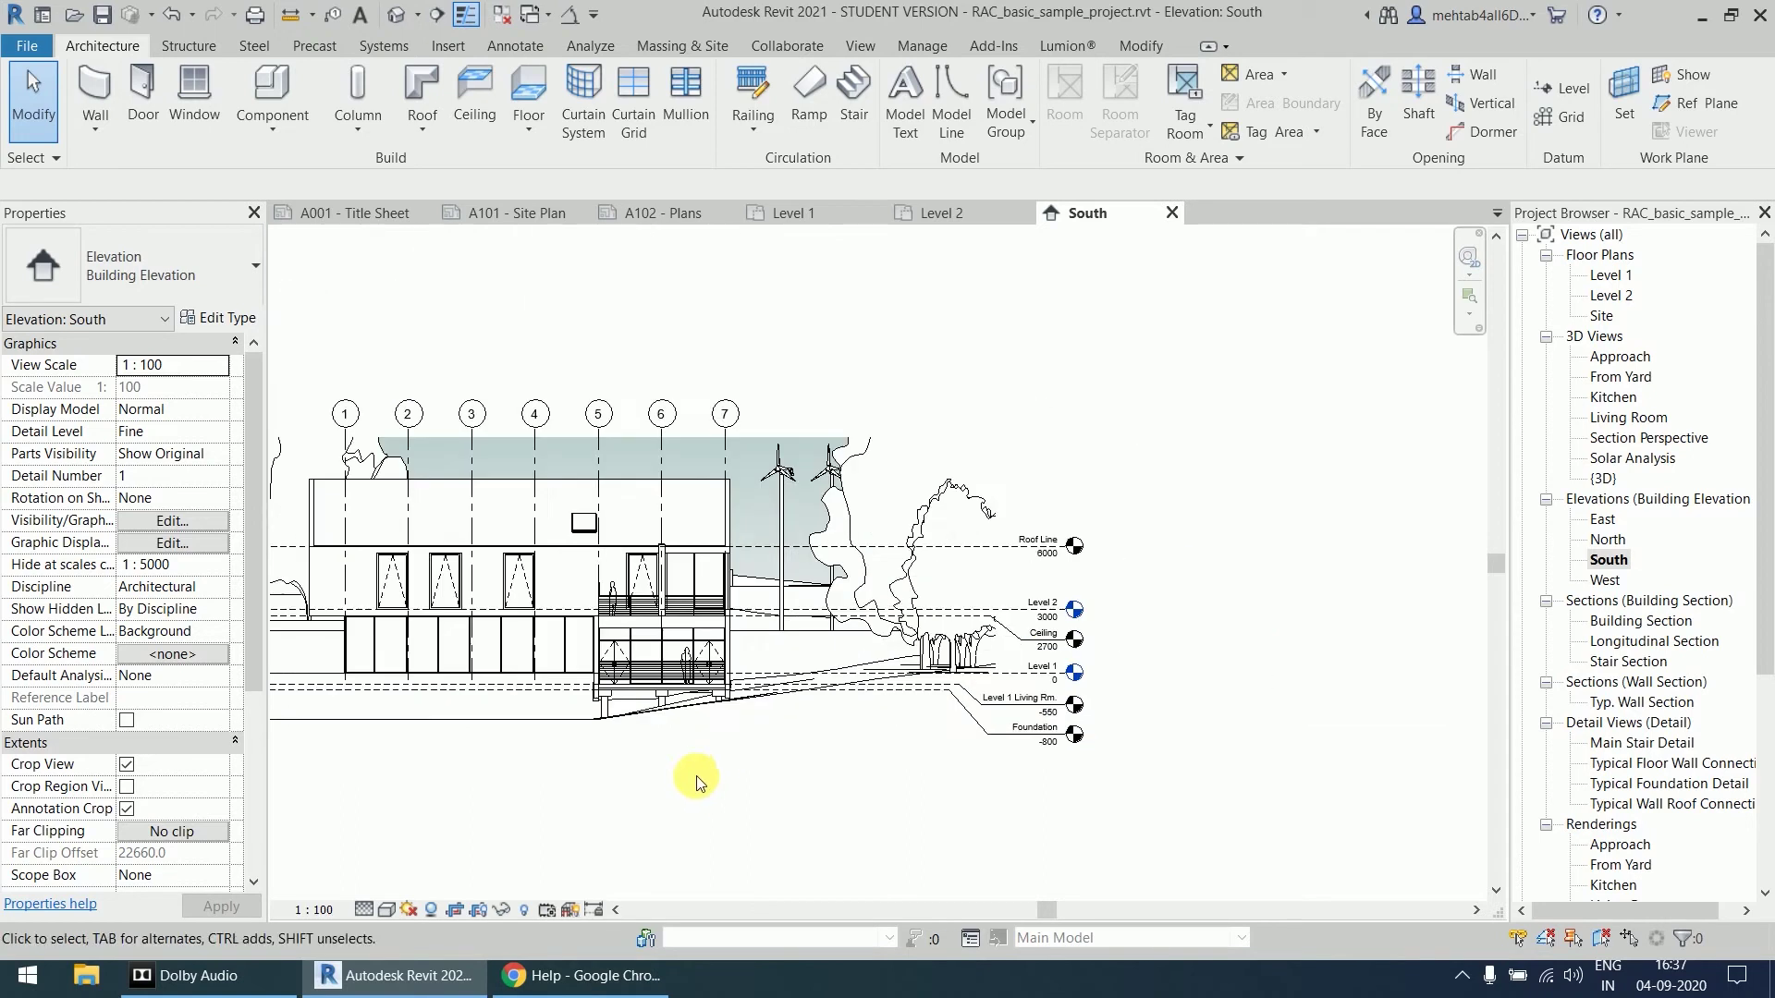
scroll(693, 731, "down", 2)
mouse_move(920, 781)
middle_mouse_down()
mouse_move(1064, 786)
mouse_move(856, 725)
middle_mouse_up()
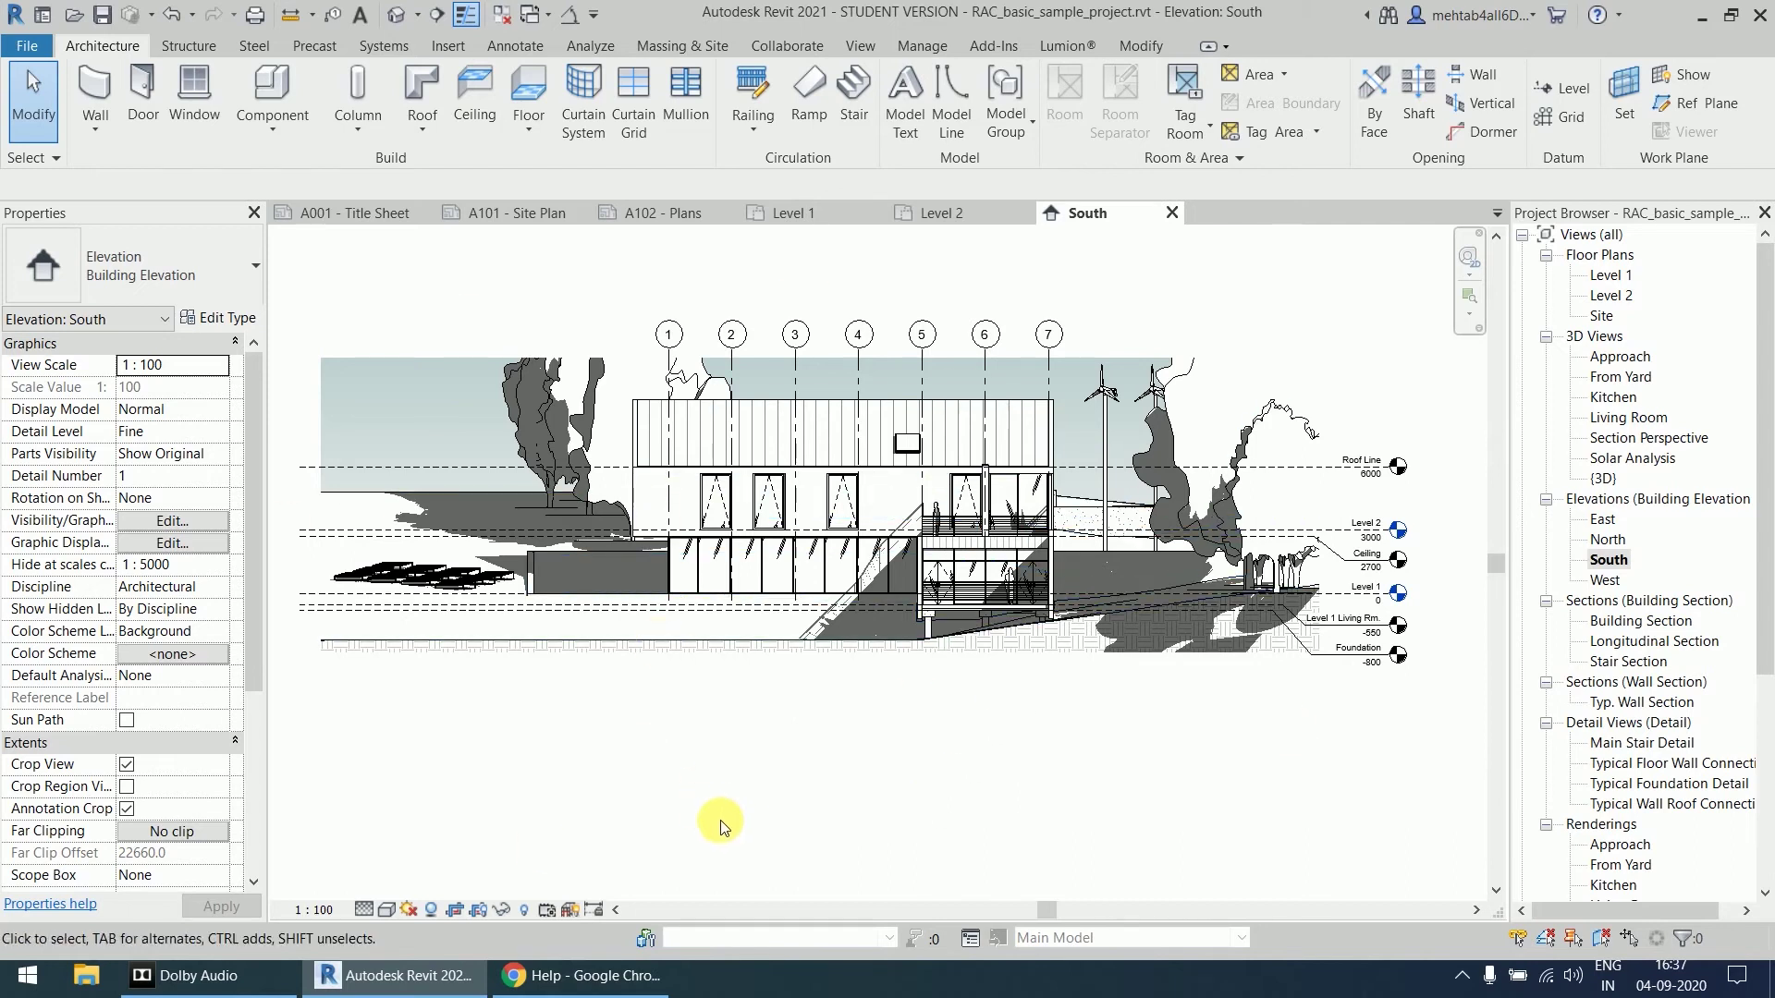
- Open the default 3D view of the house and zoom in and out
left_click(398, 18)
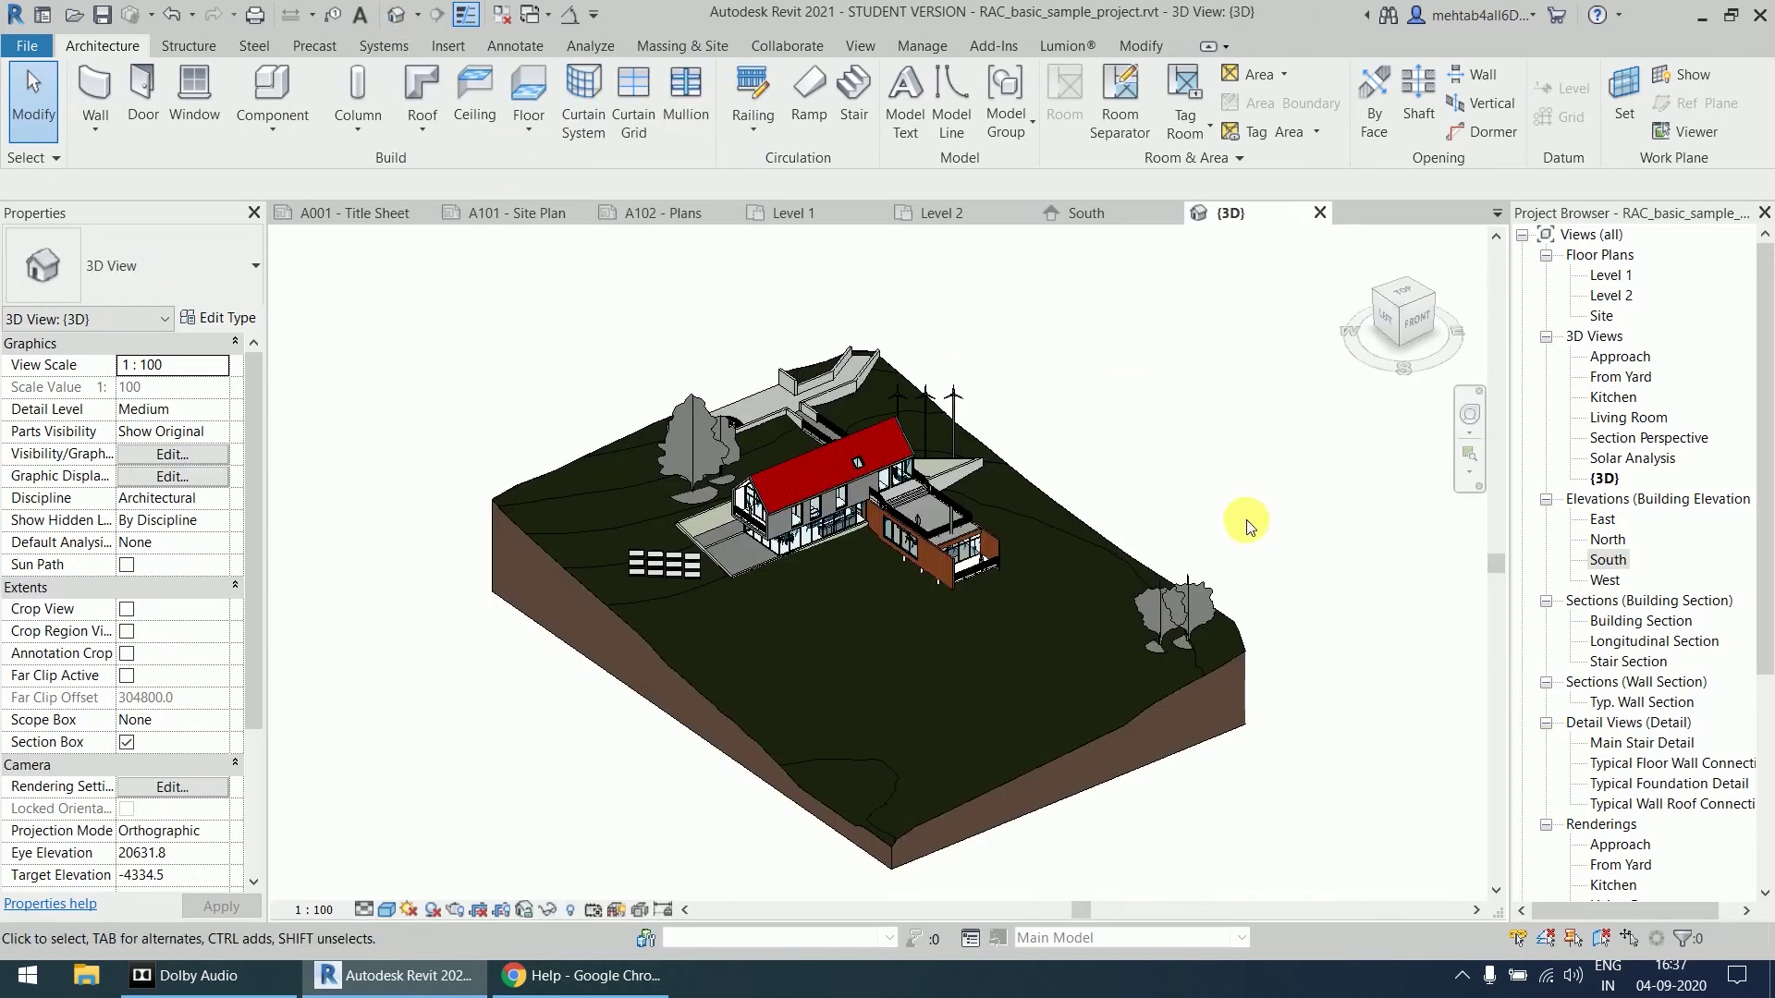
double_click(1607, 276)
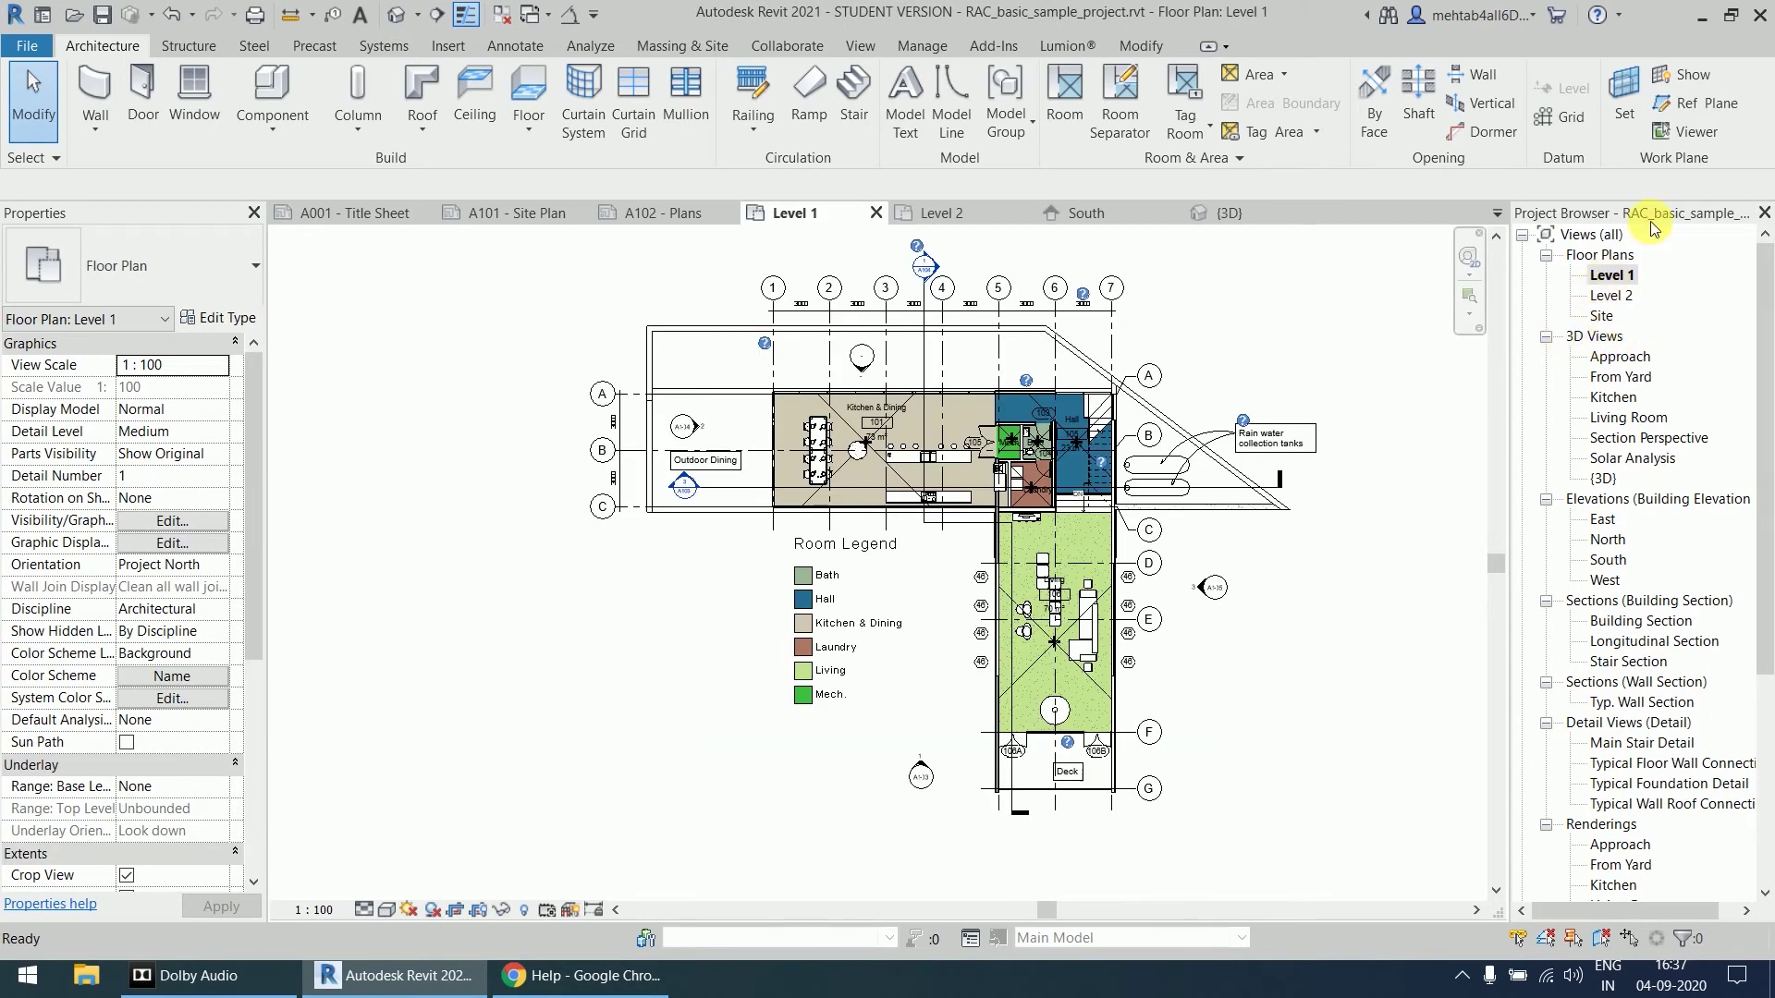
double_click(1604, 478)
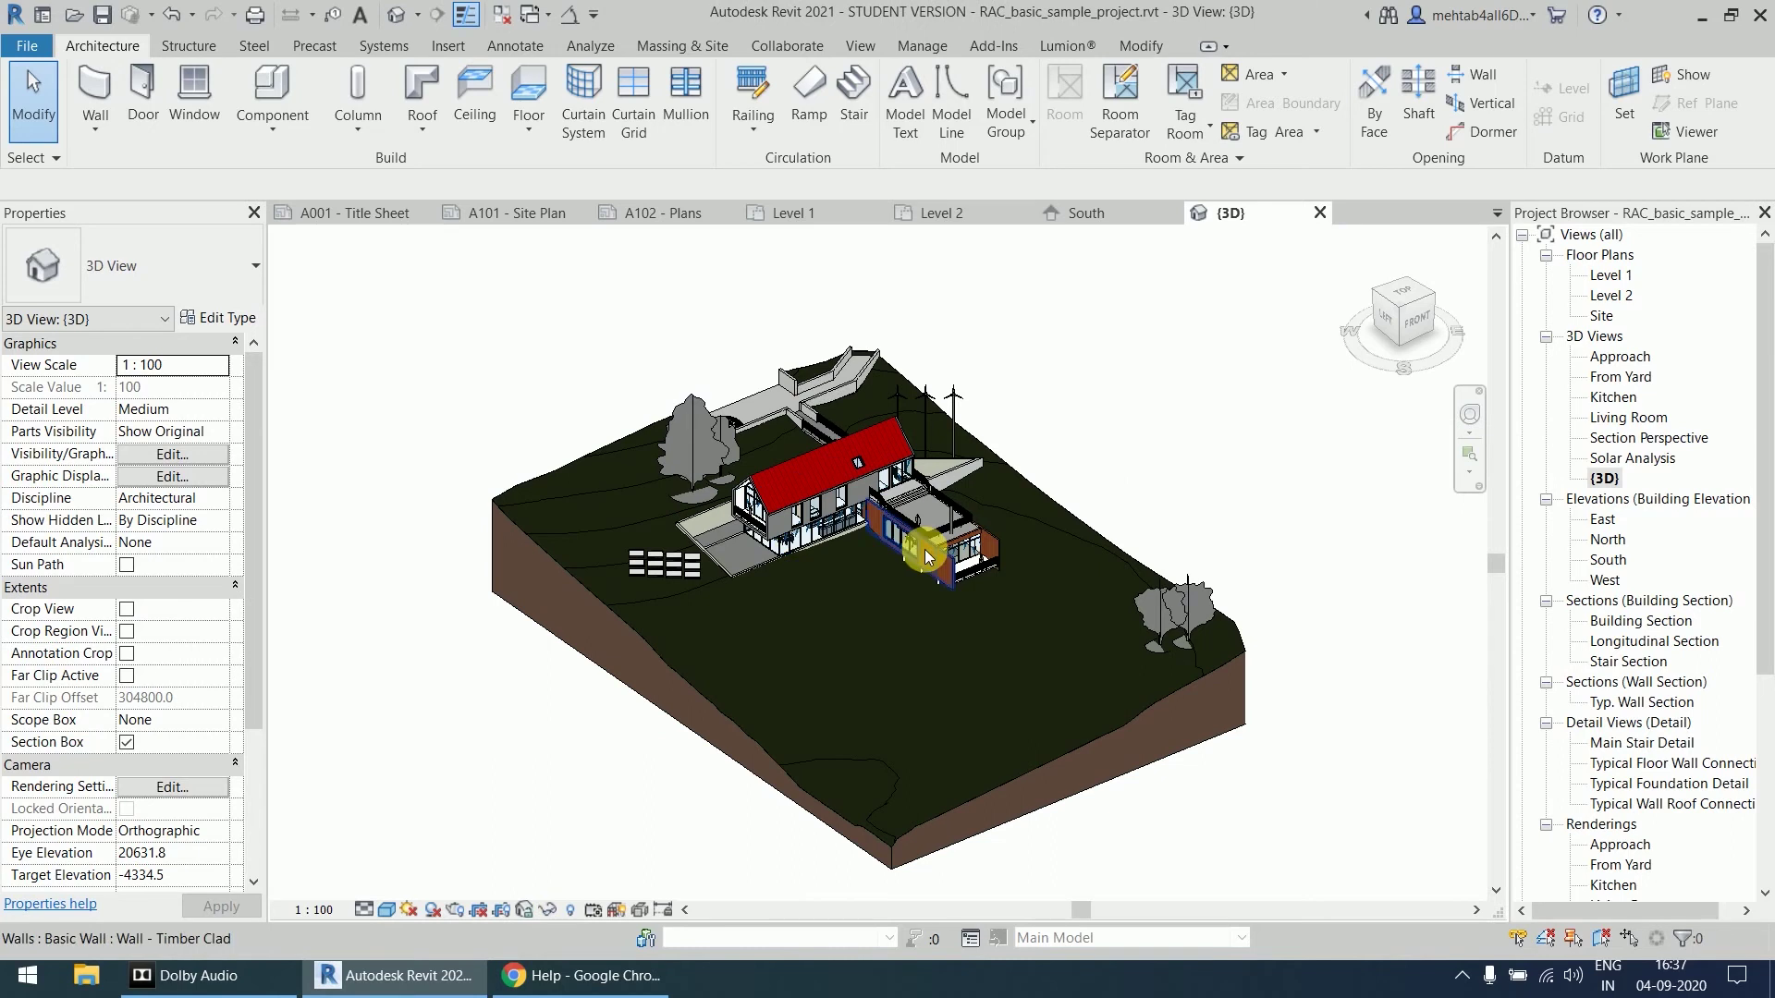
scroll(832, 518, "up", 3)
scroll(841, 480, "up", 3)
scroll(852, 513, "up", 3)
scroll(852, 540, "down", 3)
scroll(913, 548, "down", 2)
scroll(923, 546, "down", 2)
scroll(975, 541, "down", 1)
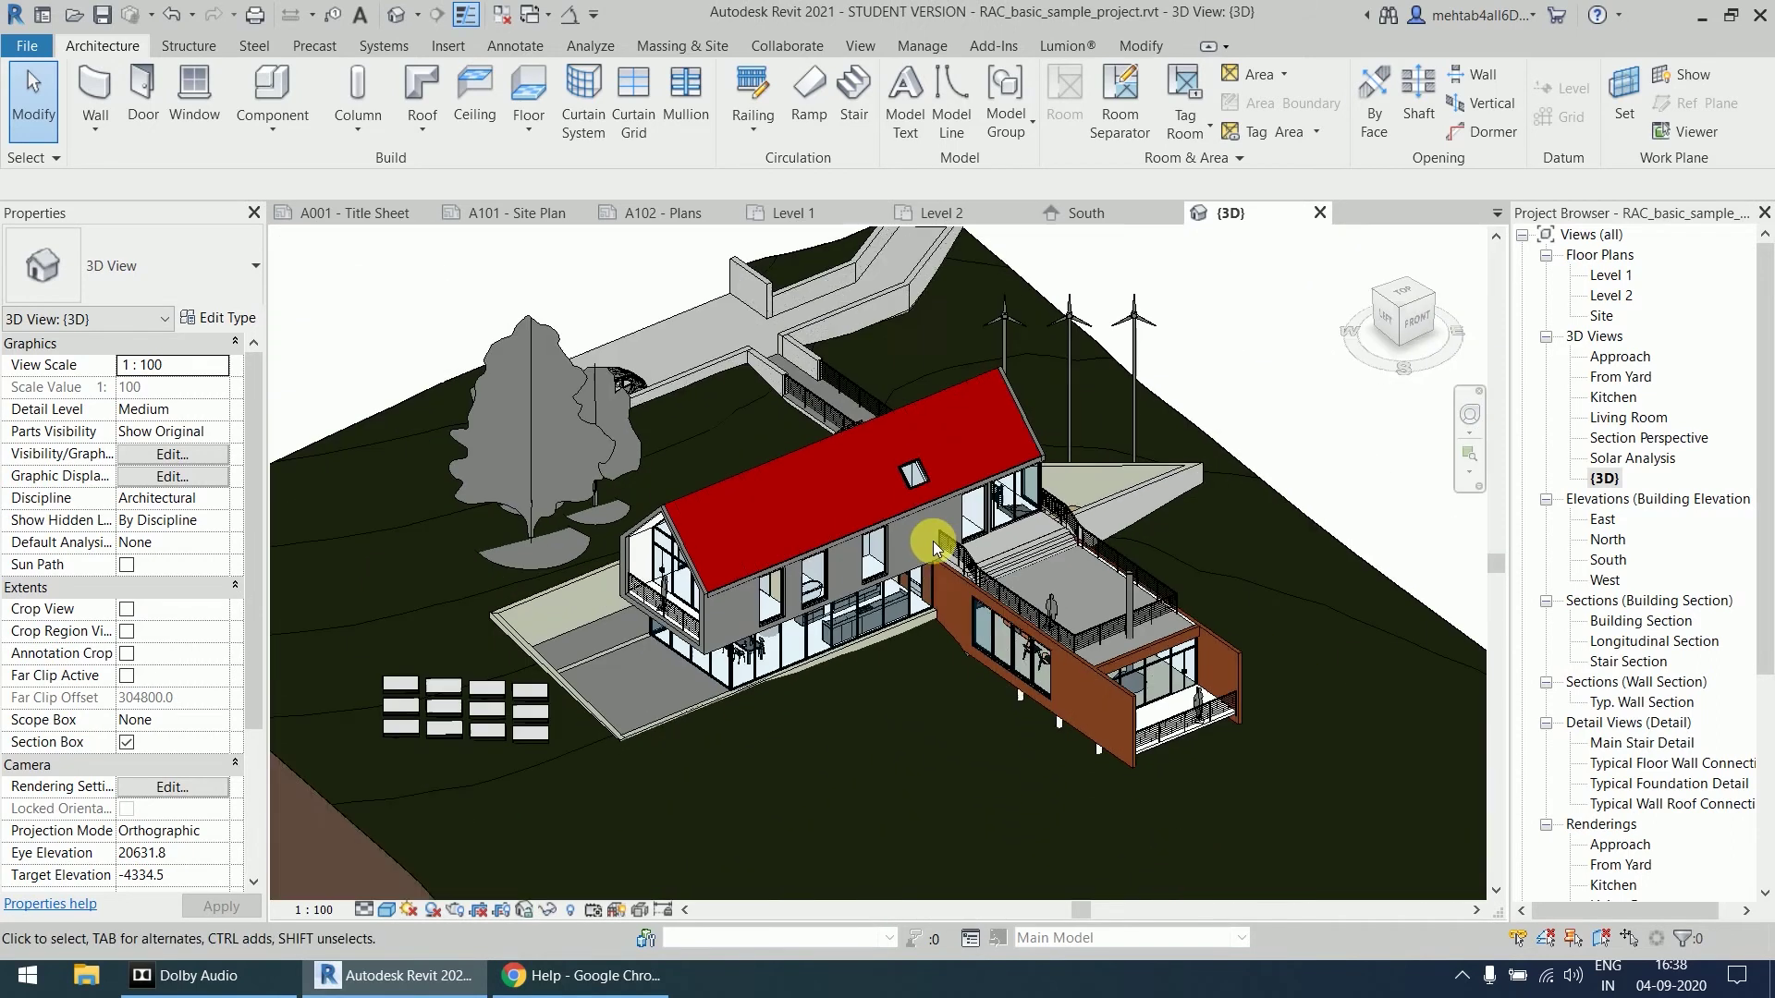
scroll(1010, 570, "down", 1)
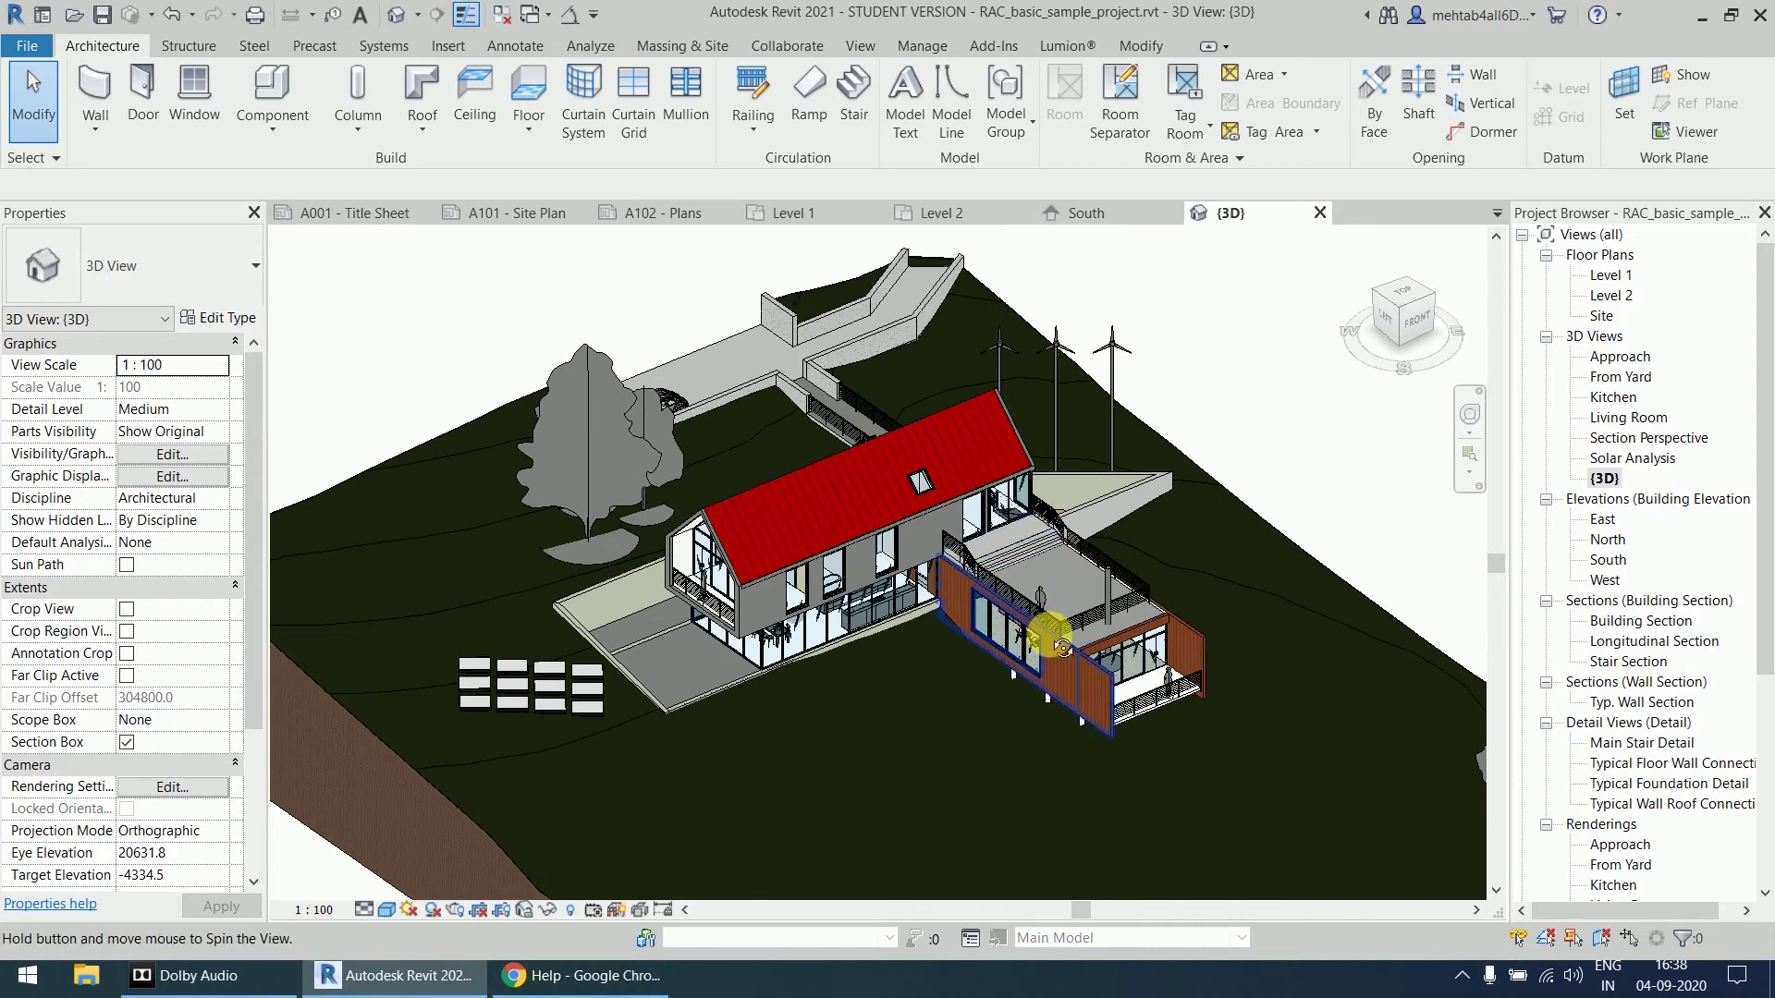
- Orbit the model to a low front view and toward the kitchen counter inside
mouse_move(1047, 638)
middle_mouse_down("shift")
mouse_move(1032, 440)
mouse_move(613, 534)
mouse_move(733, 575)
mouse_move(1195, 584)
mouse_move(1251, 495)
mouse_move(1196, 424)
mouse_move(1090, 444)
mouse_move(988, 495)
mouse_move(792, 503)
mouse_move(841, 535)
mouse_move(836, 721)
mouse_move(990, 666)
mouse_move(1177, 725)
mouse_move(1119, 412)
mouse_move(1105, 467)
mouse_move(1129, 546)
mouse_move(1146, 499)
mouse_move(1181, 552)
middle_mouse_up("shift")
scroll(712, 705, "up", 2)
scroll(726, 674, "up", 3)
scroll(924, 728, "up", 4)
mouse_move(923, 728)
middle_mouse_down("shift")
mouse_move(951, 544)
mouse_move(946, 614)
middle_mouse_up("shift")
scroll(946, 614, "up", 2)
scroll(934, 684, "up", 2)
scroll(915, 795, "up", 3)
scroll(913, 791, "up", 2)
mouse_move(913, 791)
middle_mouse_down("shift")
mouse_move(1050, 737)
mouse_move(1094, 777)
mouse_move(1070, 745)
mouse_move(1048, 767)
mouse_move(952, 780)
mouse_move(970, 753)
mouse_move(1075, 779)
mouse_move(1078, 760)
mouse_move(1110, 793)
mouse_move(1070, 790)
mouse_move(1023, 733)
mouse_move(1052, 752)
middle_mouse_up("shift")
- Orbit to view the house from above and another side, then open the Stair Section
scroll(1112, 664, "down", 5)
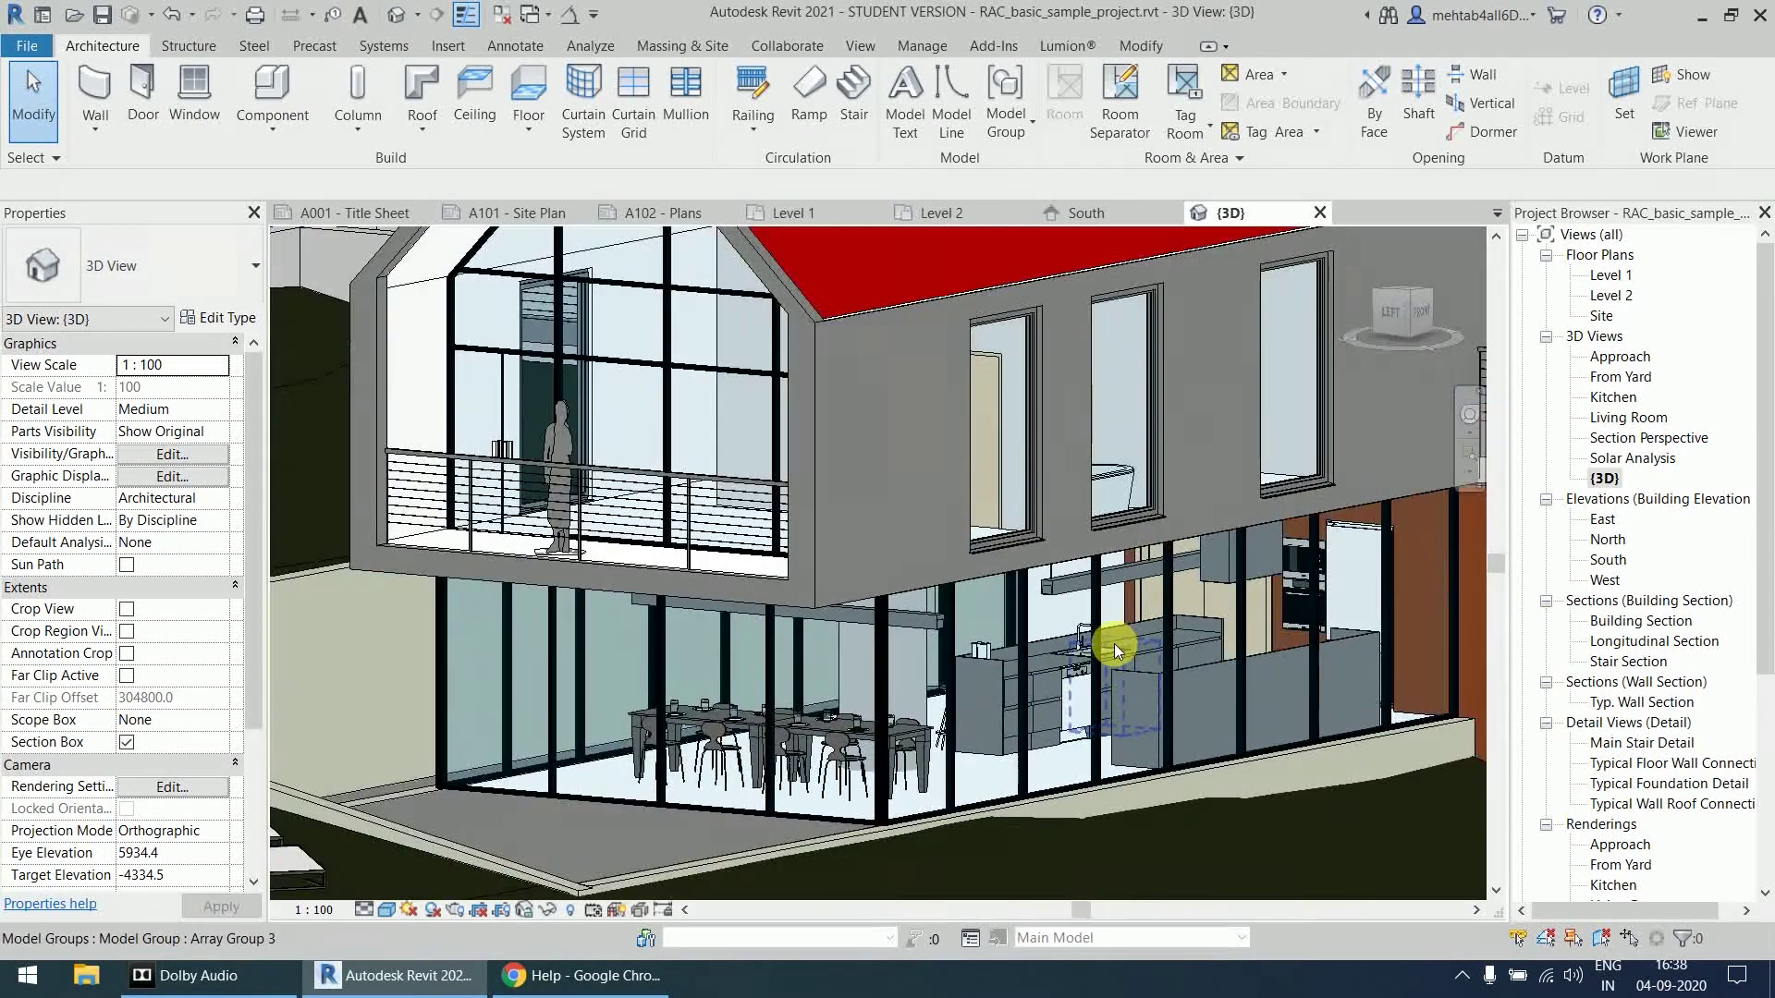
scroll(1112, 647, "down", 2)
scroll(1113, 645, "down", 2)
scroll(1113, 644, "down", 2)
middle_click_drag(1127, 673, 940, 537)
mouse_move(1038, 579)
middle_mouse_down("shift")
mouse_move(955, 661)
mouse_move(1022, 706)
mouse_move(1102, 695)
mouse_move(1209, 586)
mouse_move(787, 557)
mouse_move(682, 579)
mouse_move(638, 689)
mouse_move(622, 682)
middle_mouse_up("shift")
mouse_move(1339, 534)
middle_mouse_down("shift")
mouse_move(1049, 515)
mouse_move(1061, 533)
middle_mouse_up("shift")
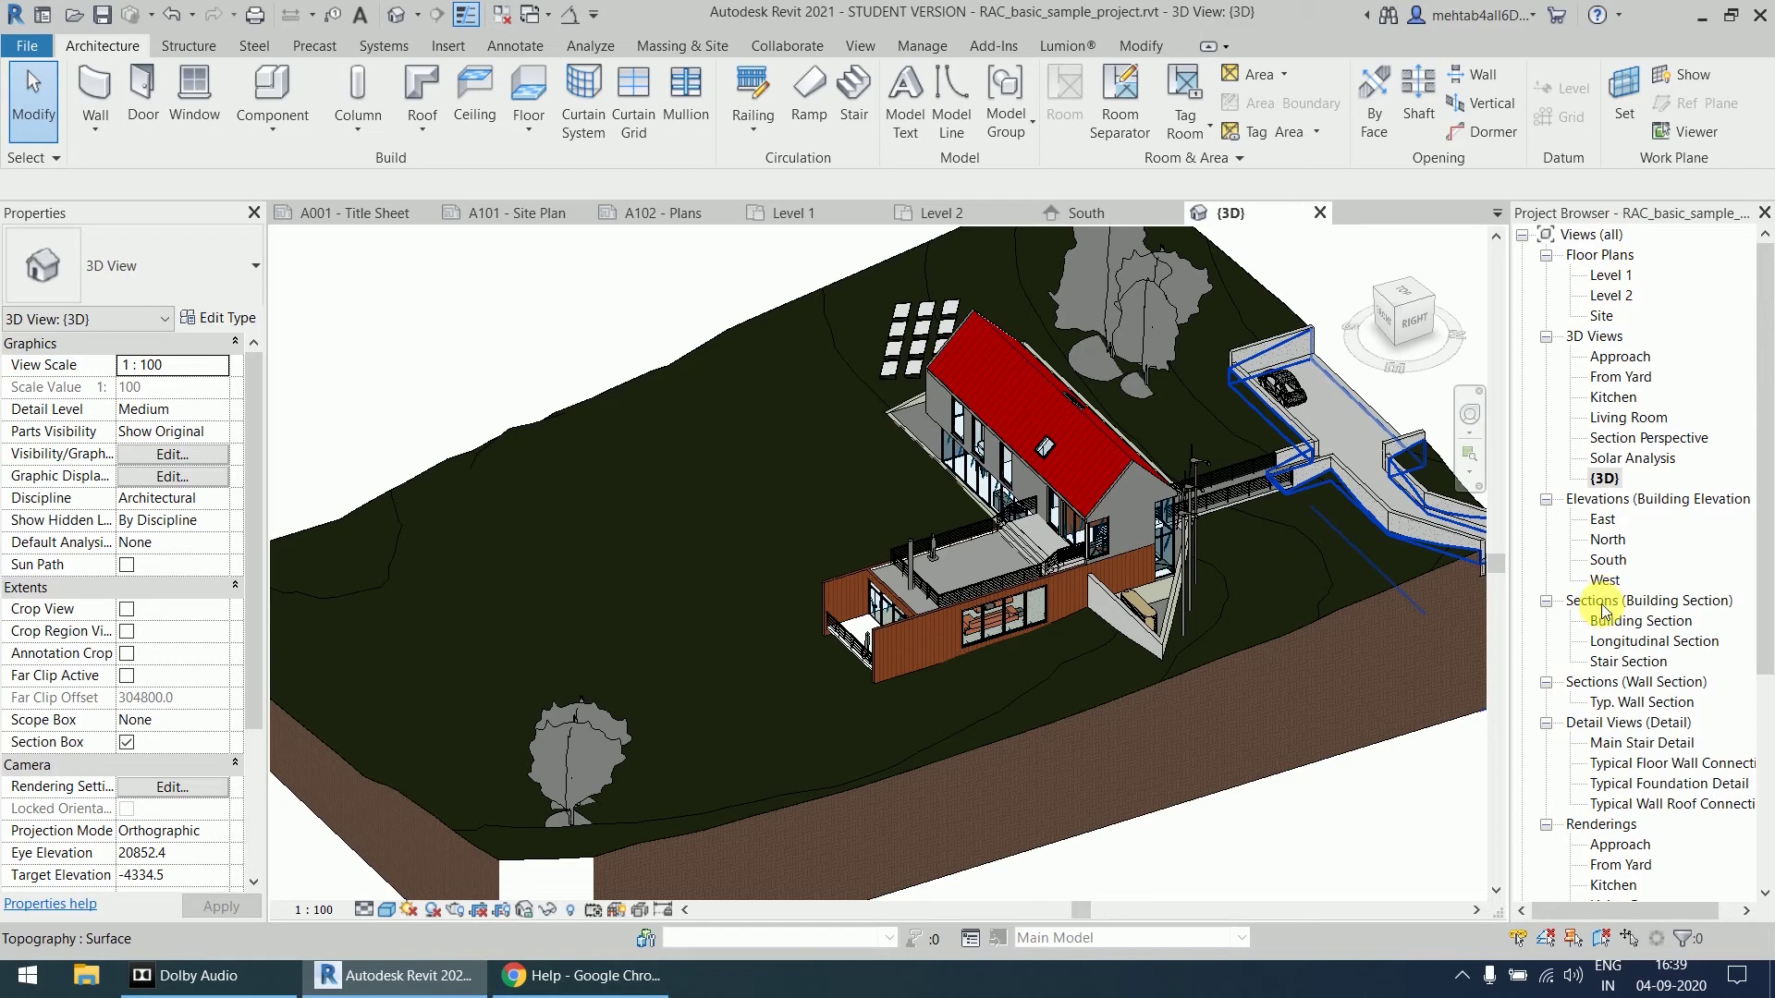
double_click(1631, 662)
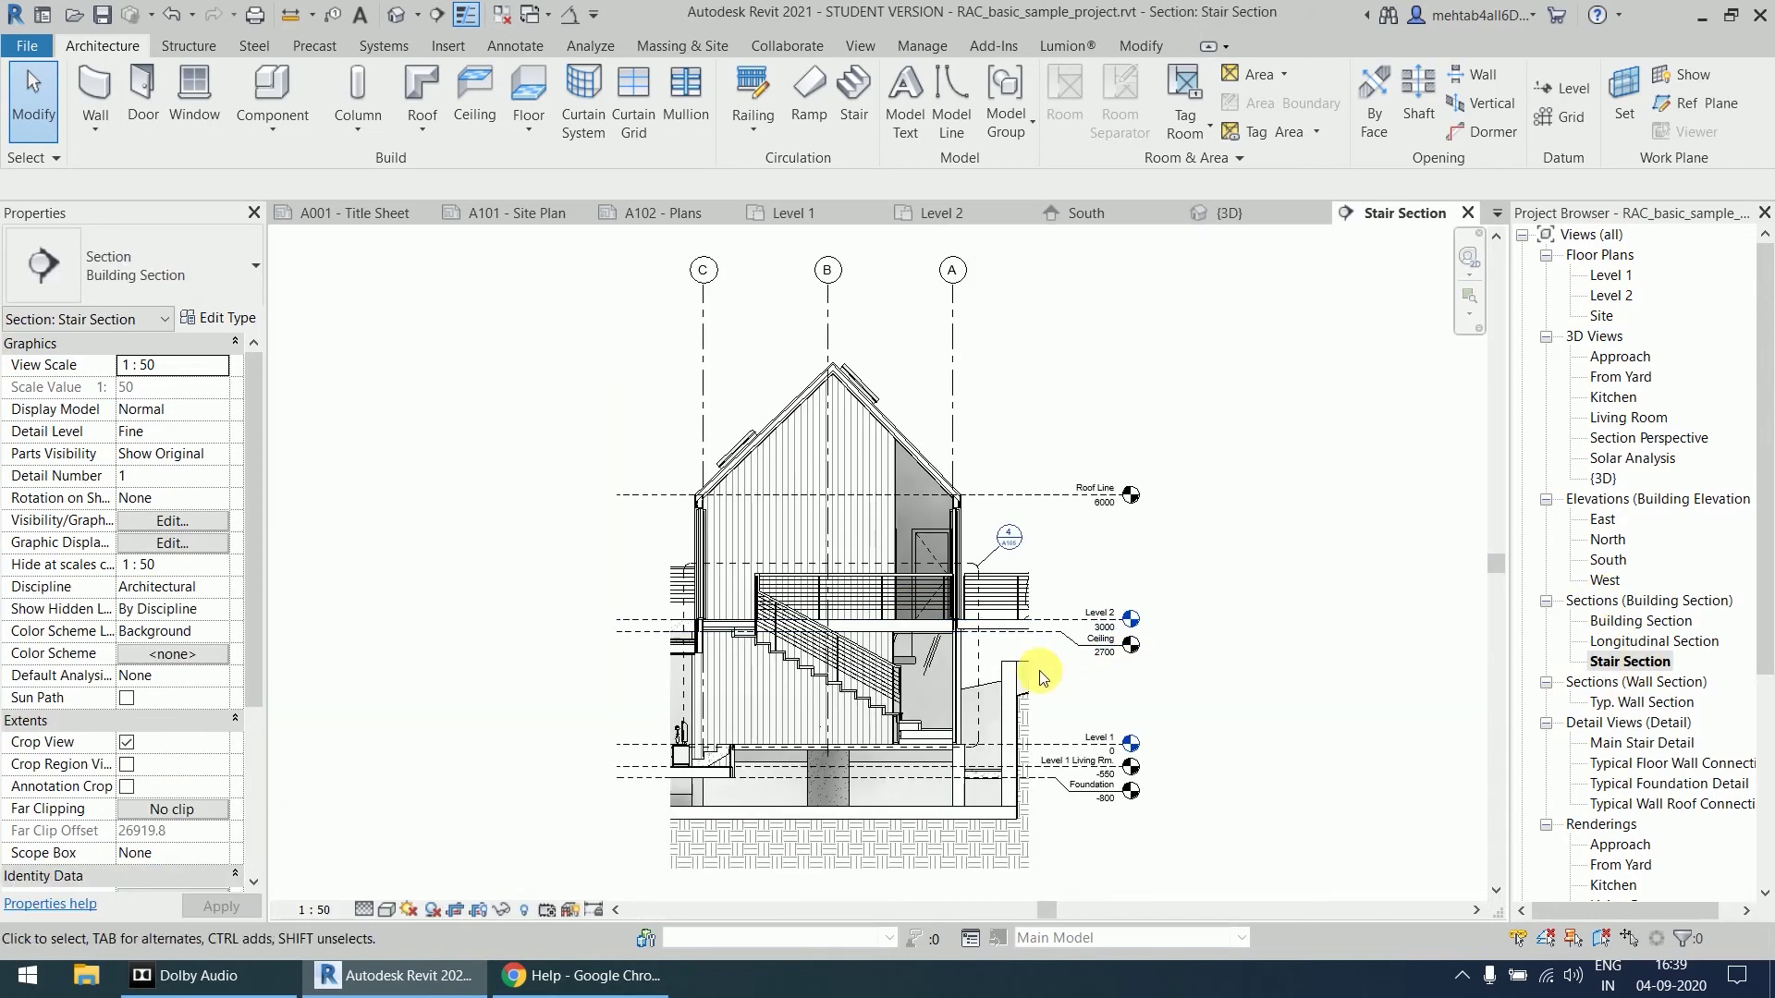
middle_click_drag(1201, 594, 1292, 554)
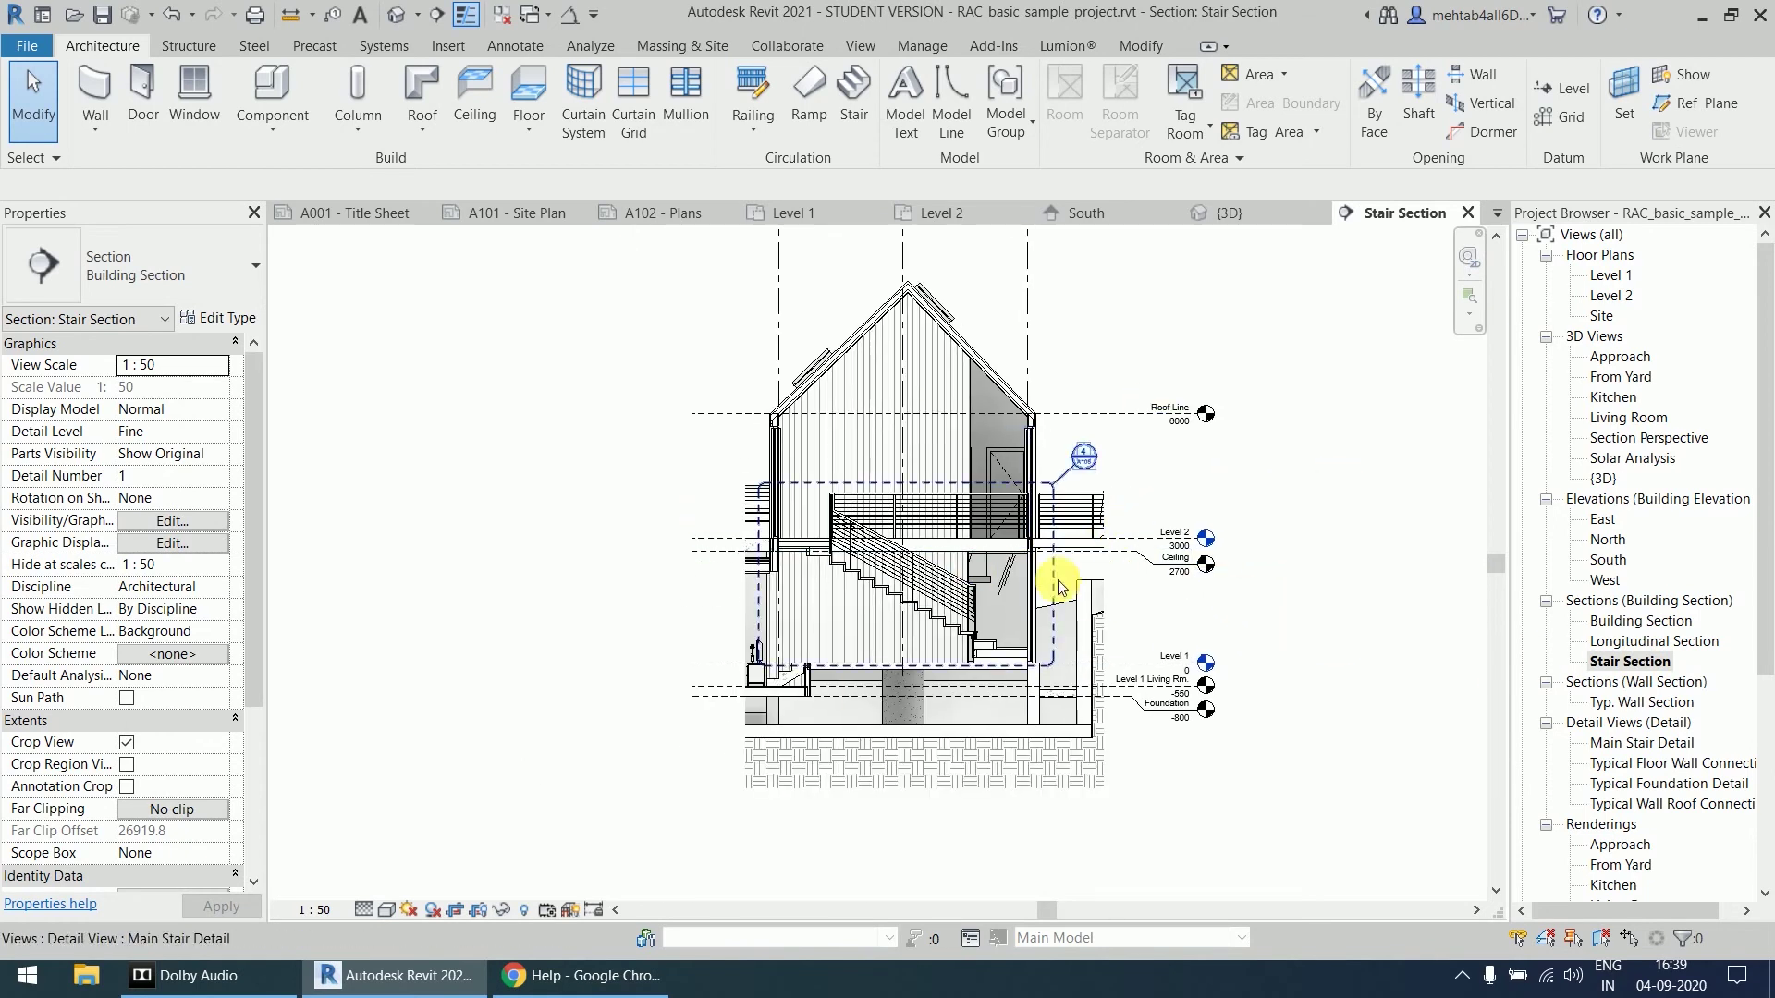
- Return to the Level 1 plan and select the Longitudinal Section line and its A103 head
double_click(1610, 276)
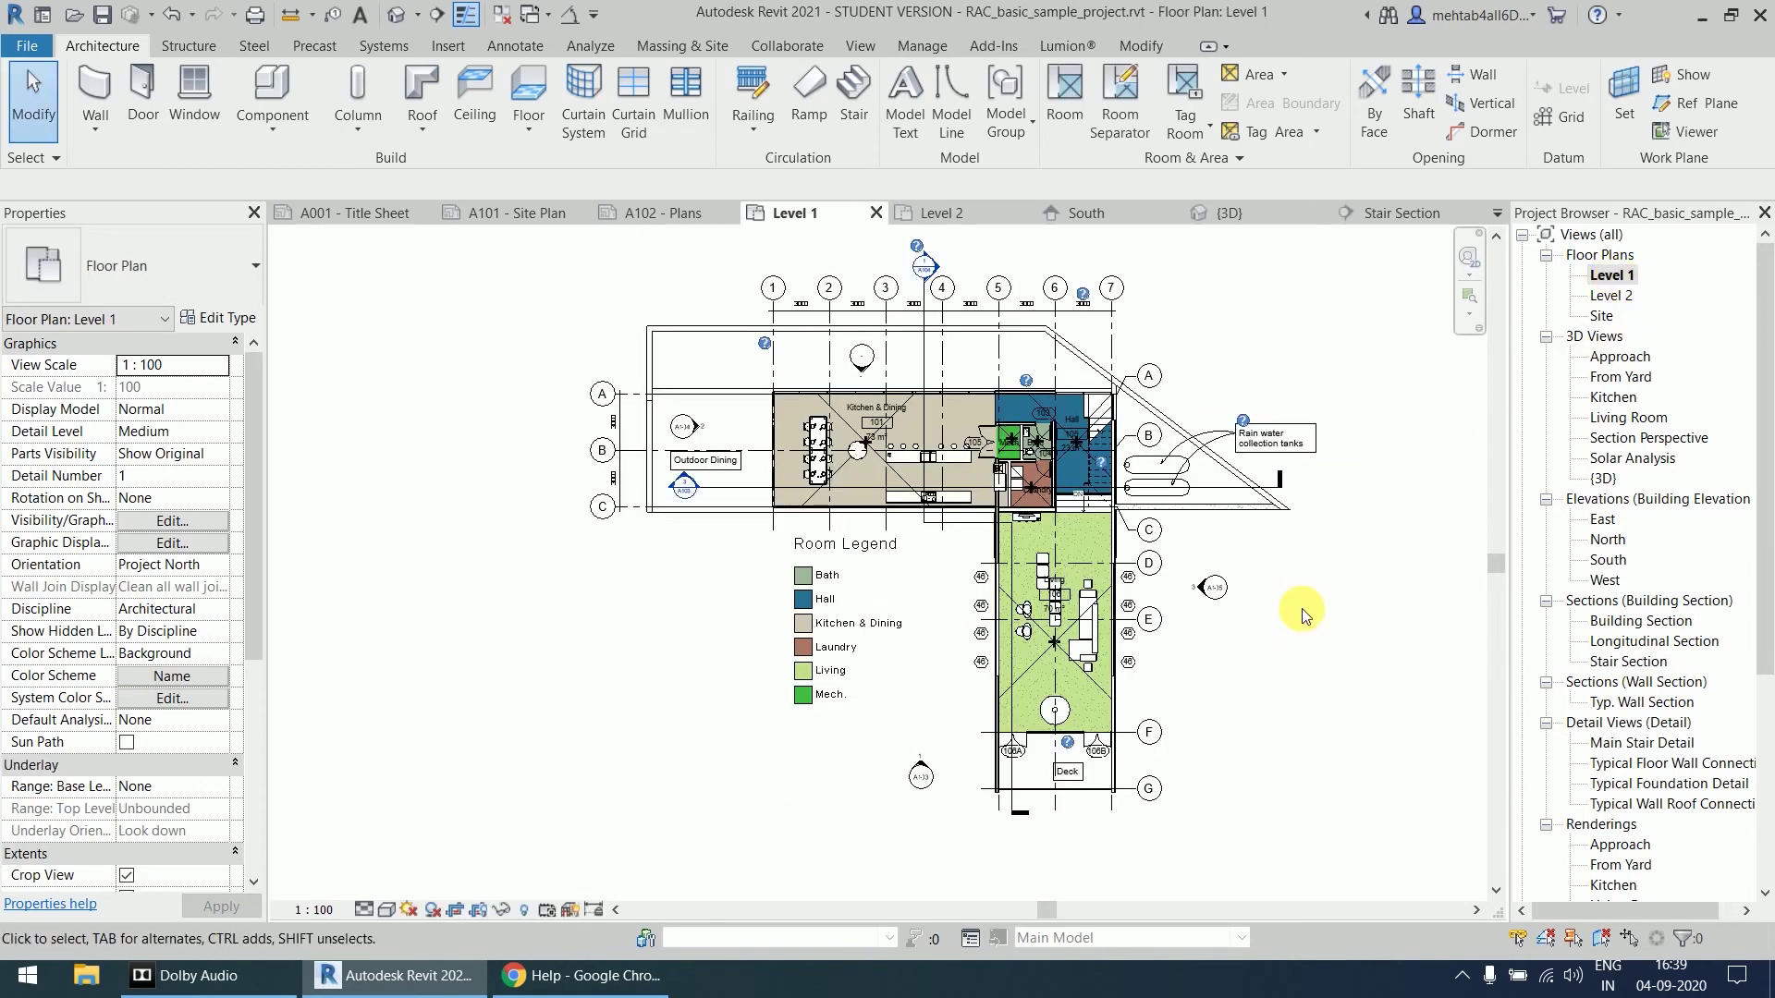
scroll(1149, 370, "up", 4)
scroll(430, 497, "down", 2)
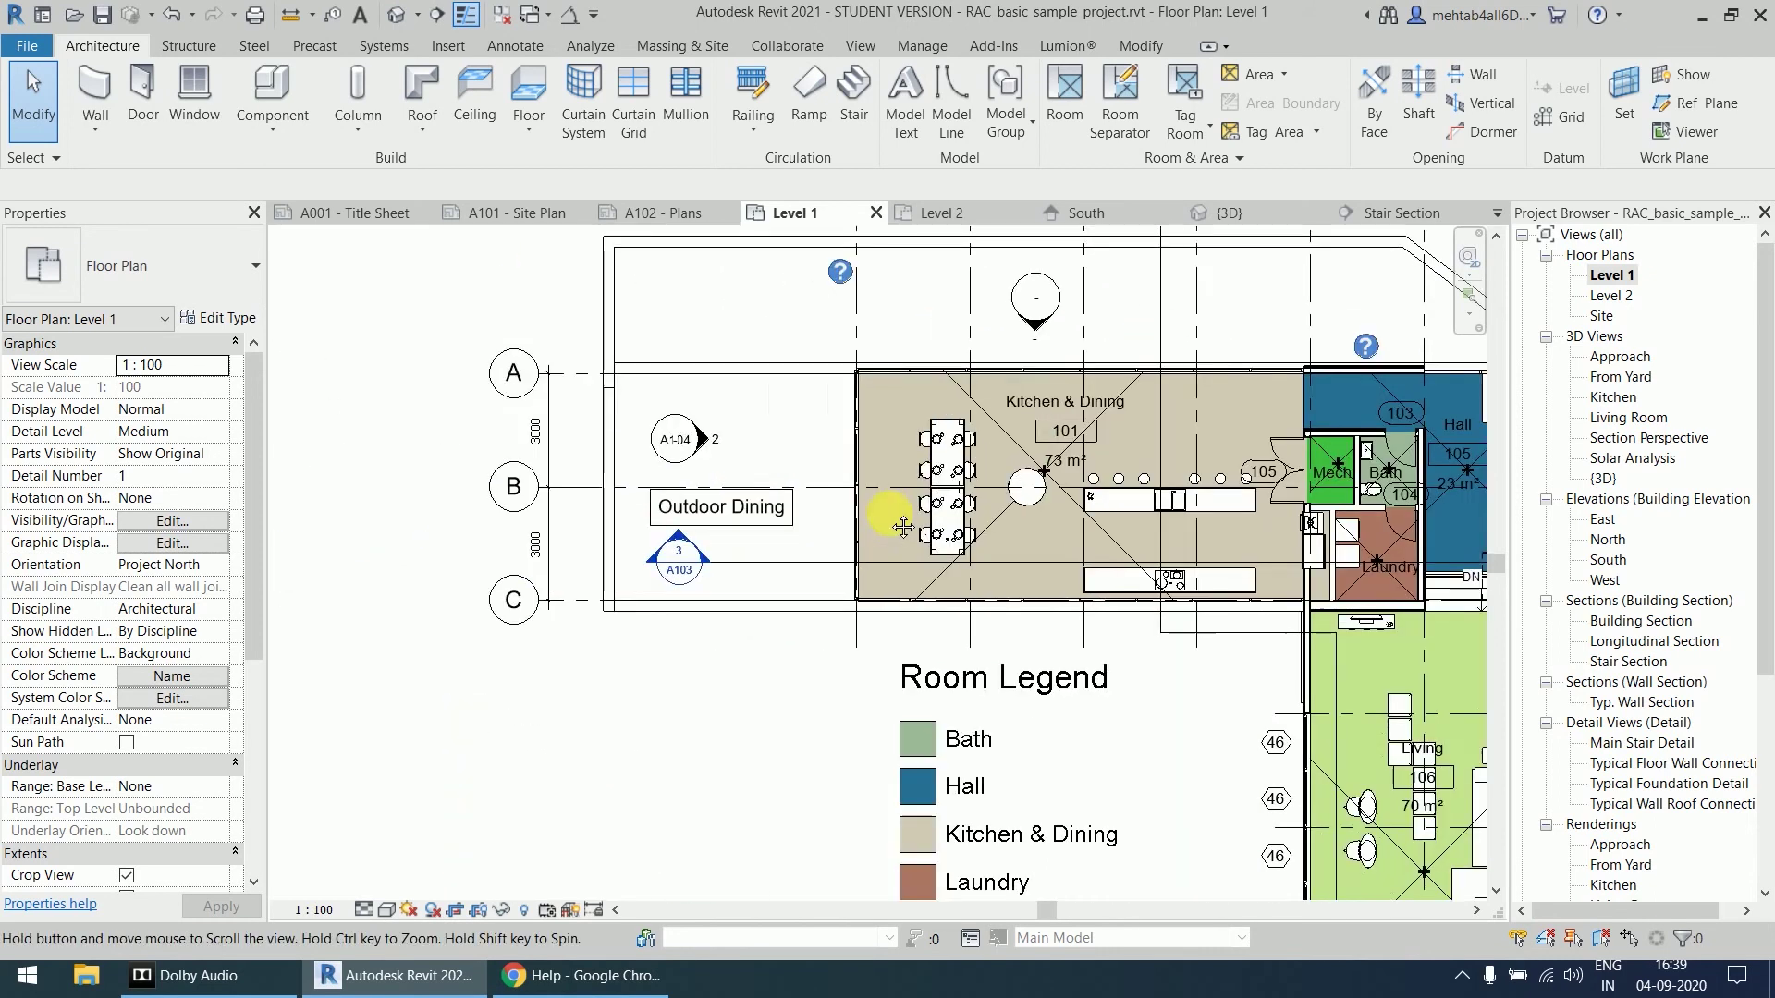
left_click(780, 560)
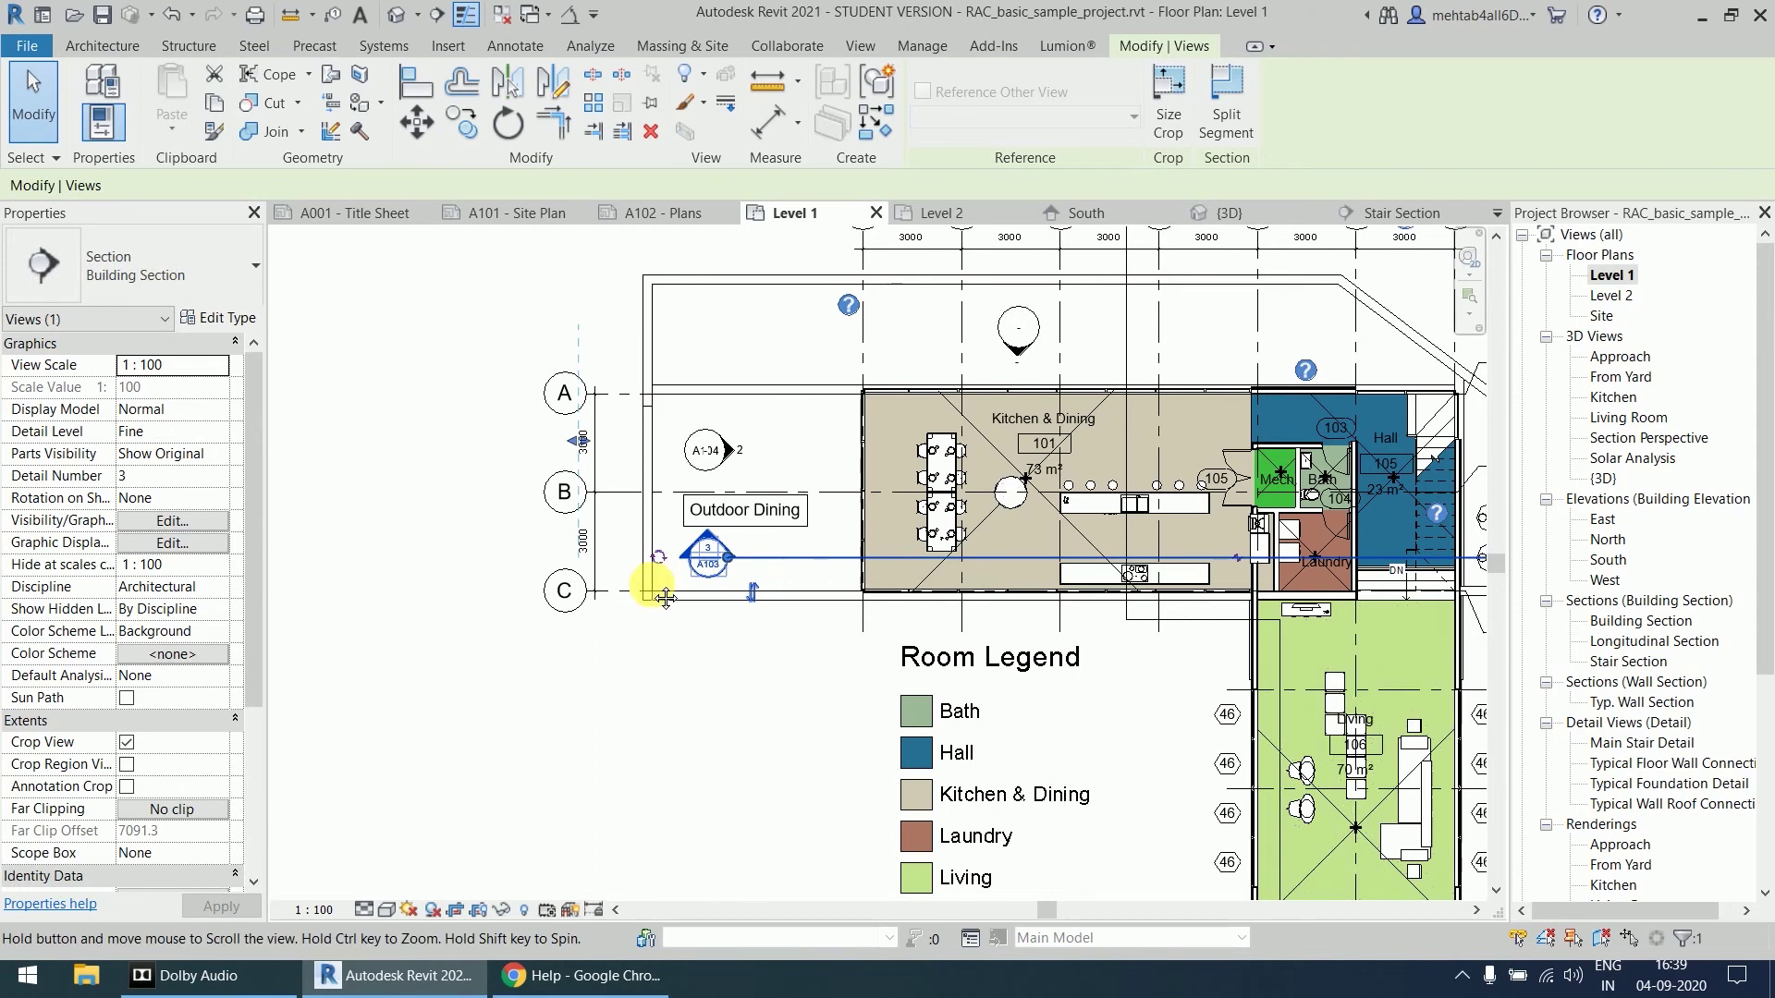
middle_click_drag(801, 574, 547, 605)
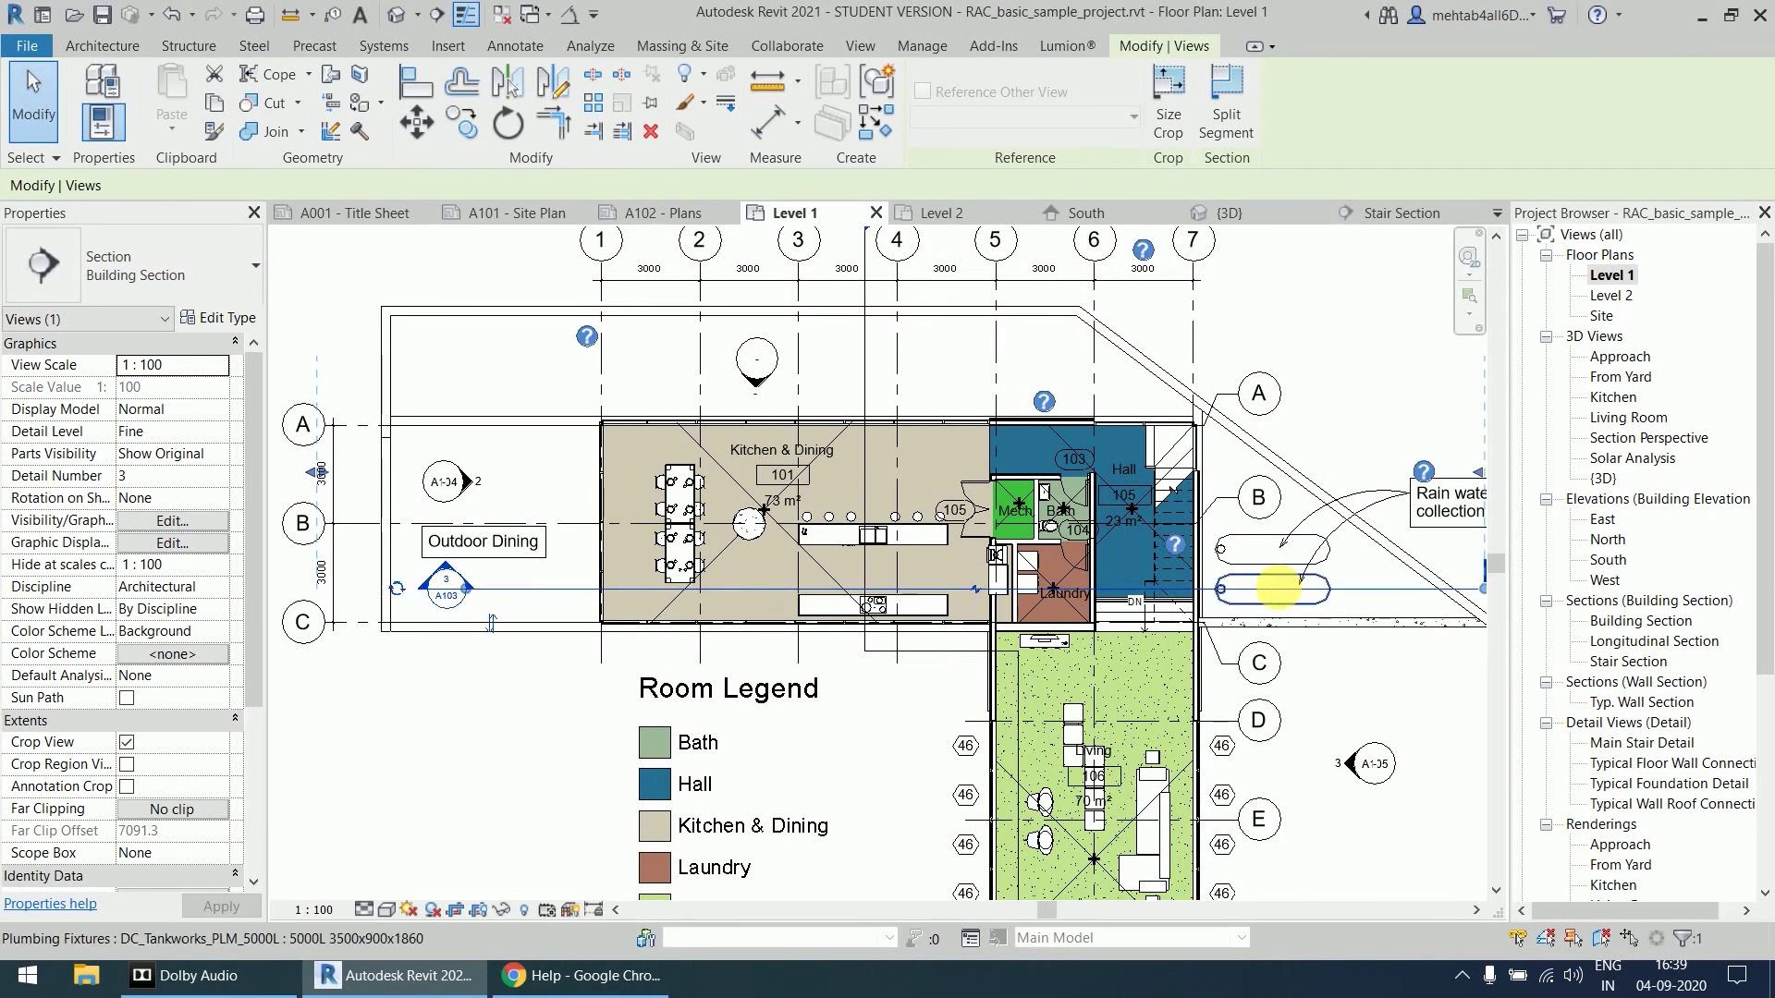
left_click(448, 574)
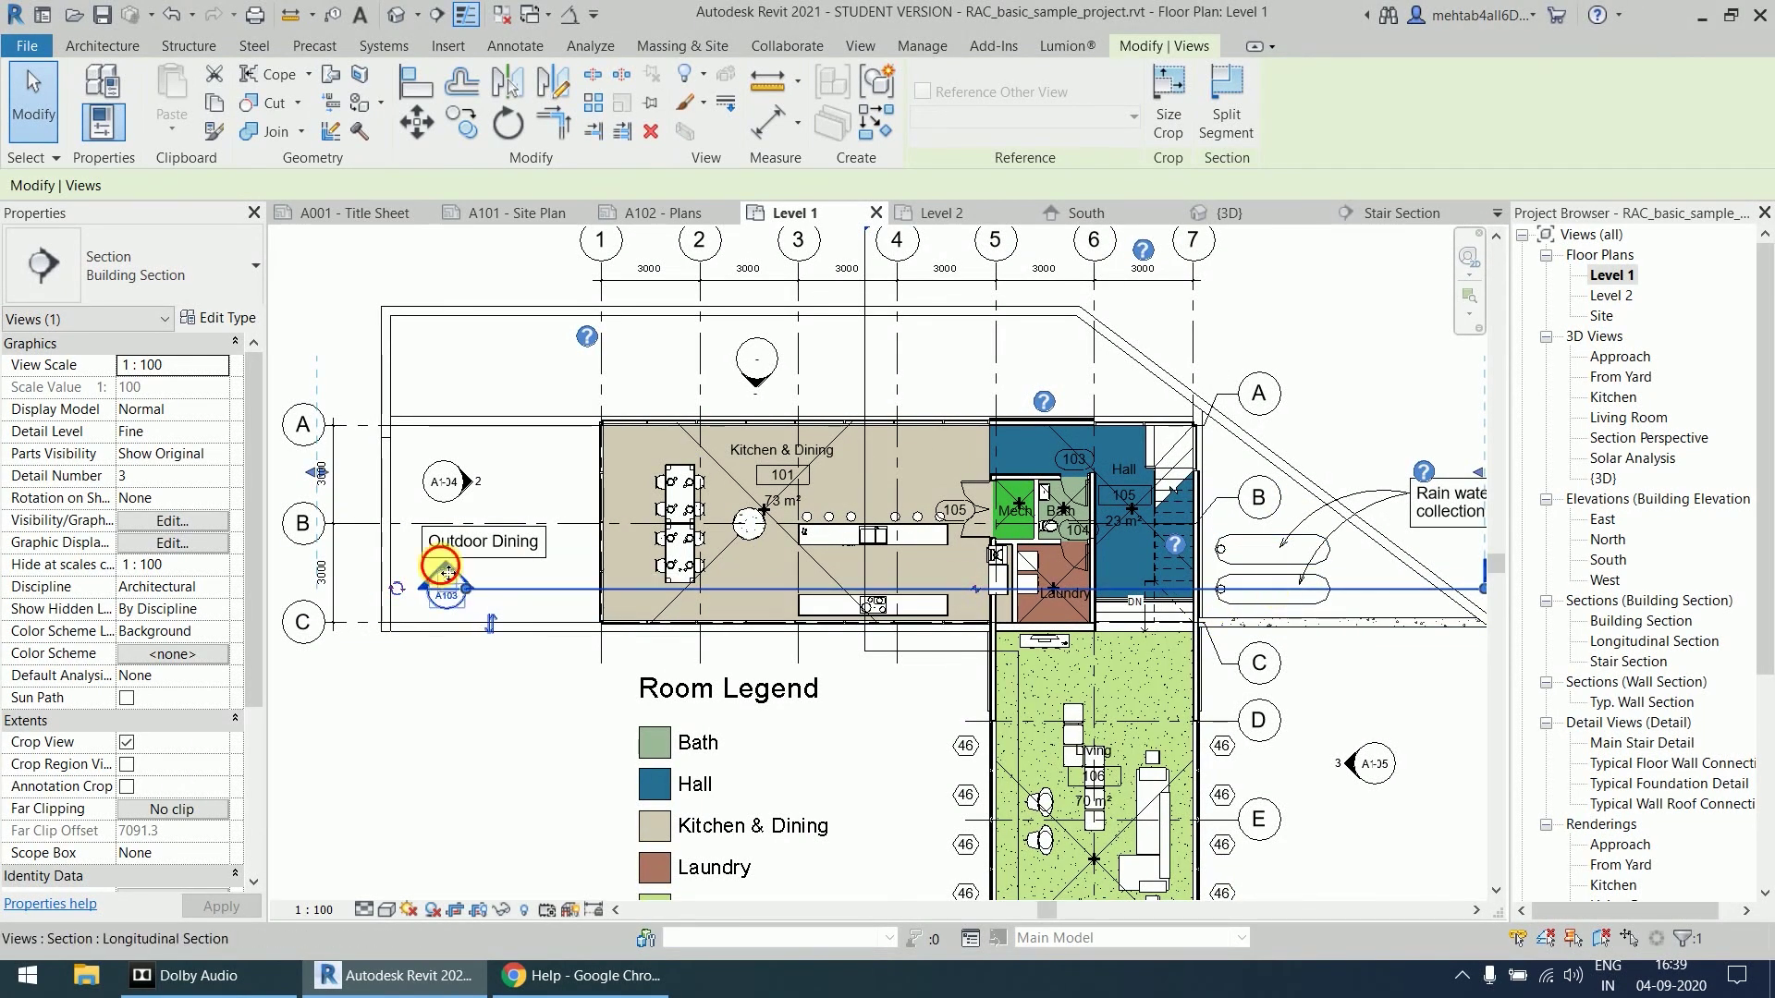
left_click(449, 575)
left_click(450, 576)
- Deselect the section line and pan the Level 1 floor plan upward
key("Escape")
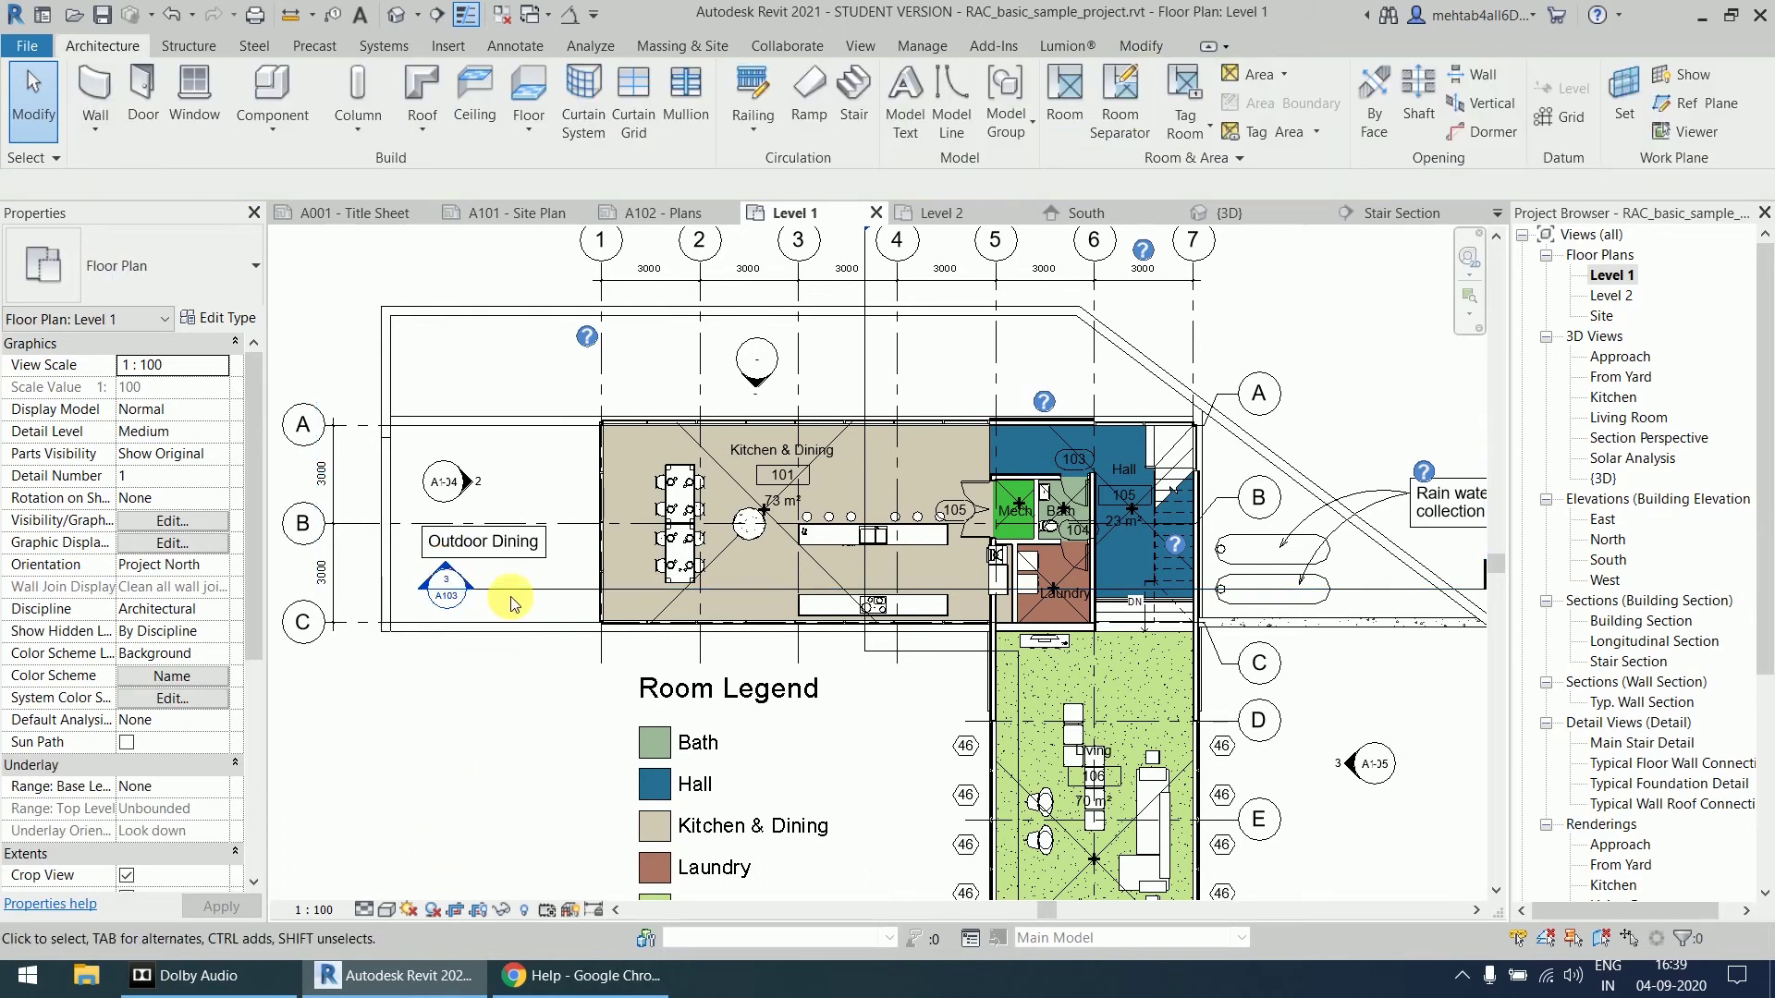
left_click(512, 593)
left_click(502, 719)
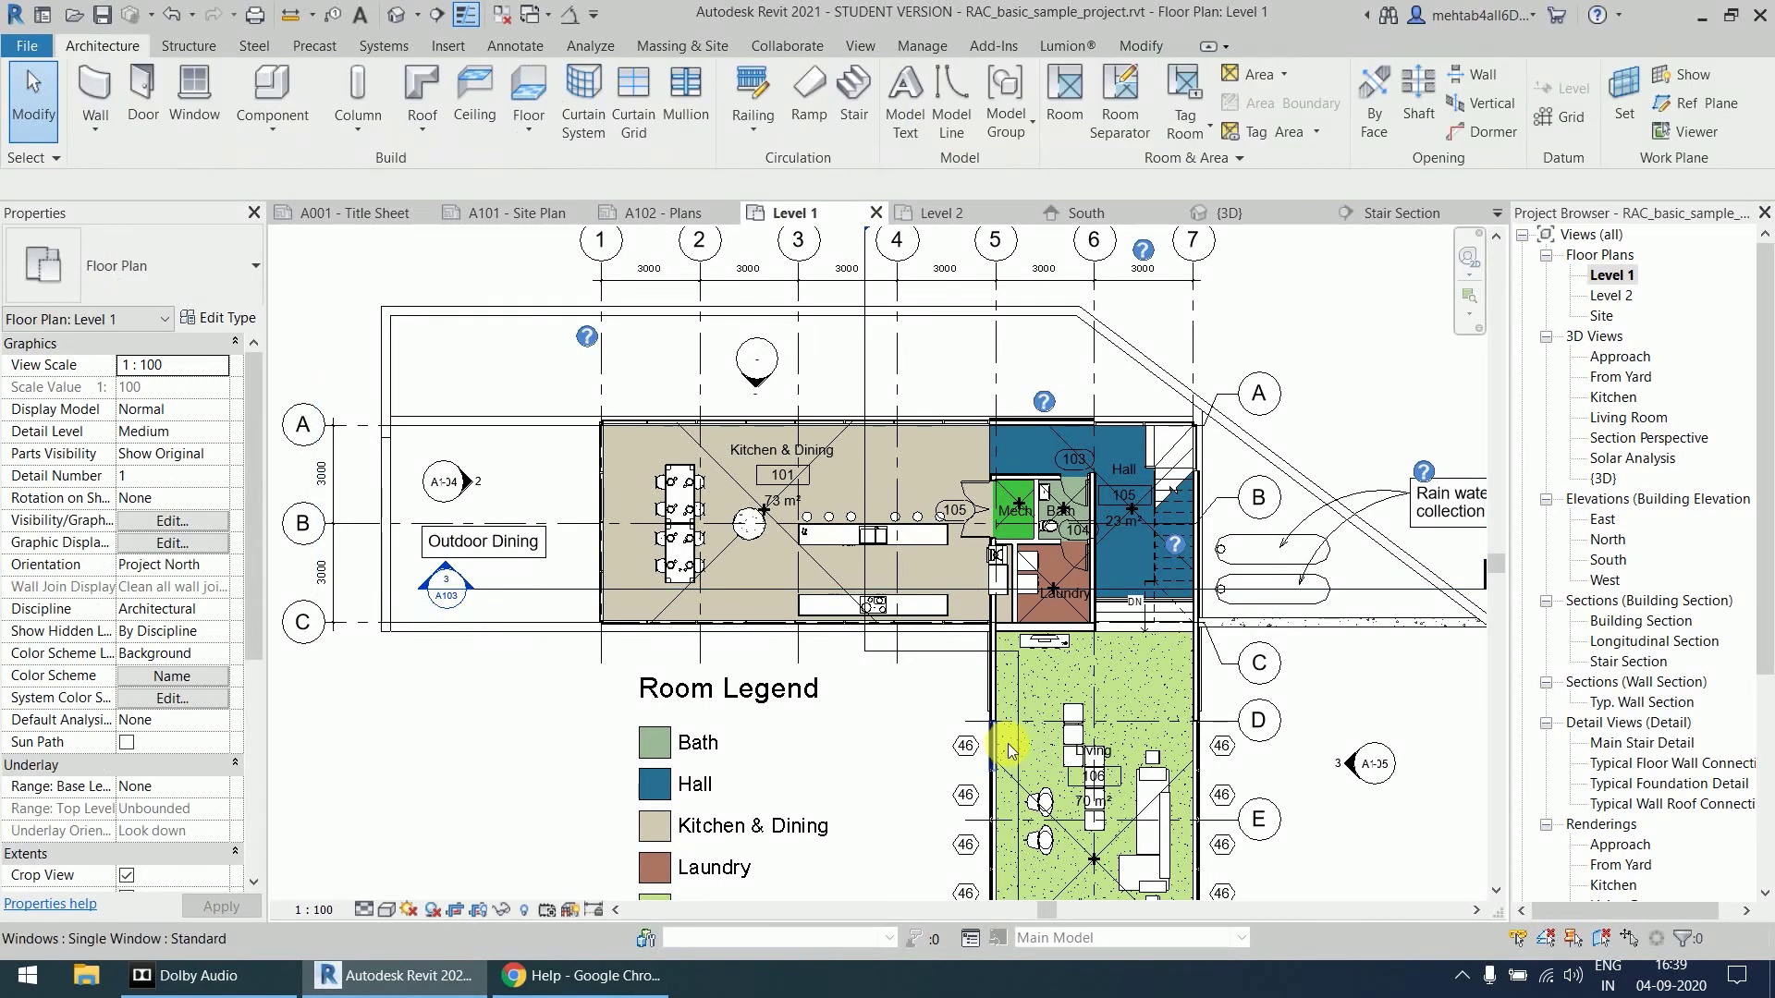
scroll(1017, 740, "down", 2)
middle_click_drag(1123, 696, 1107, 532)
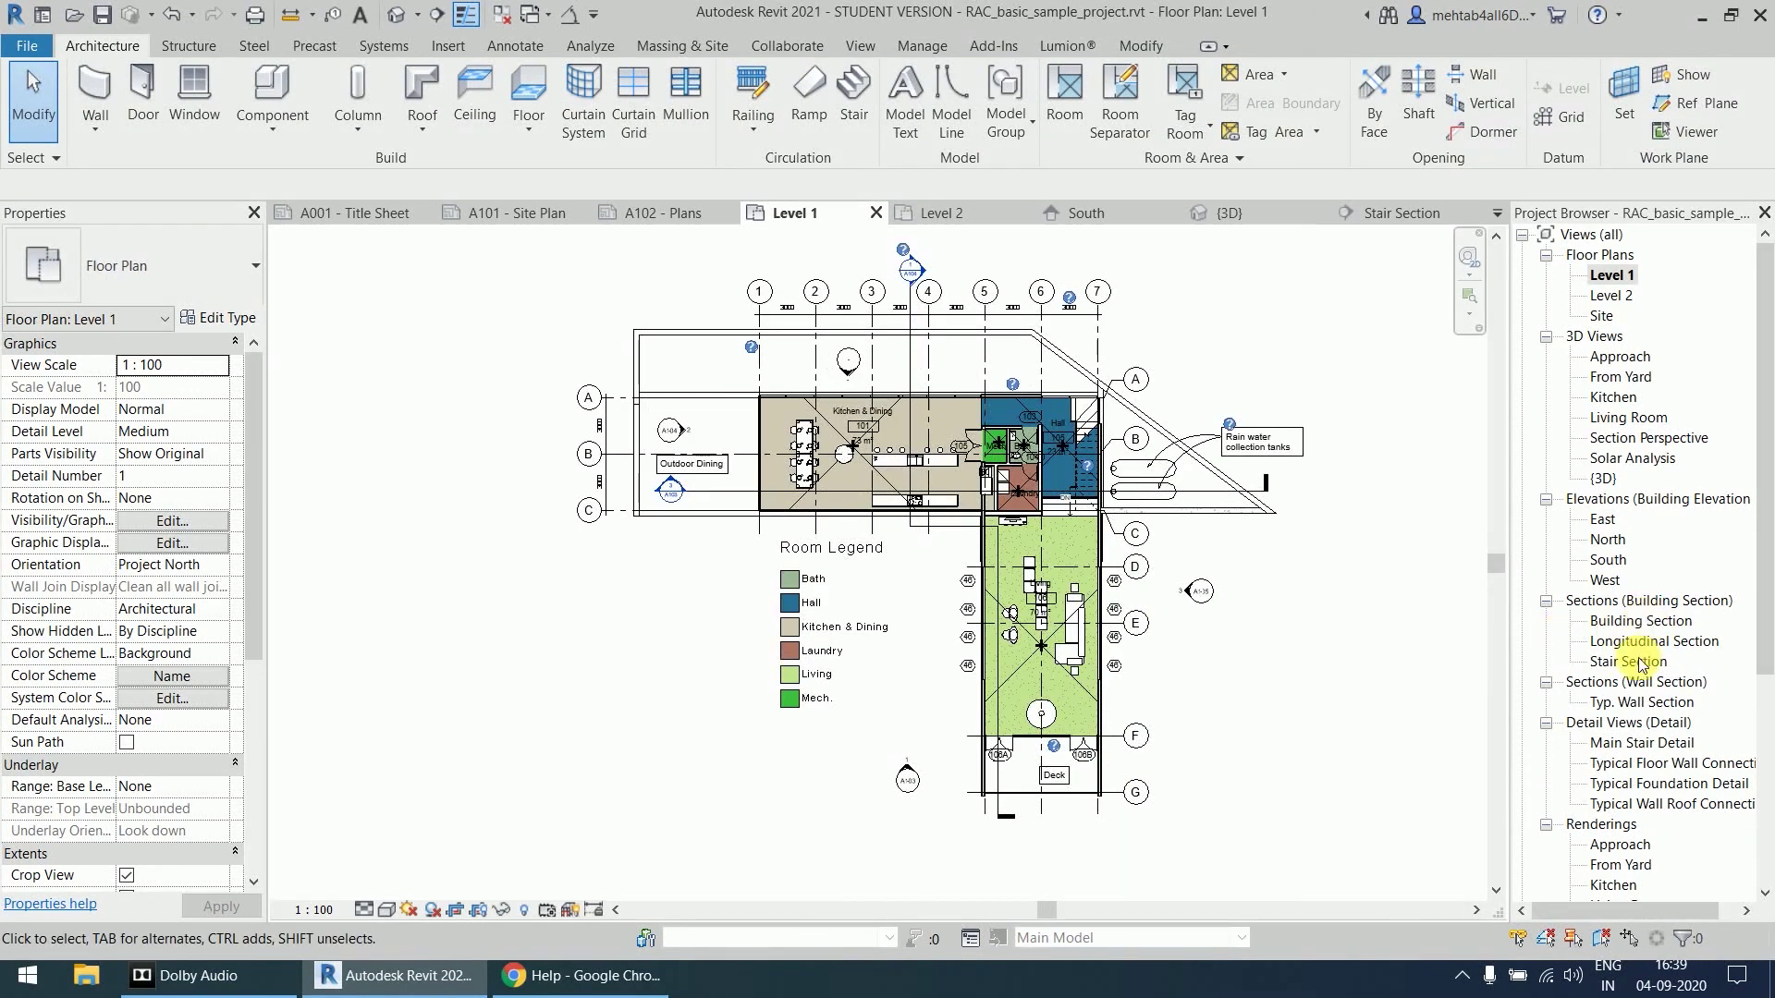
- Open and zoom the Typ. Wall Section, then open the Approach 3D view
double_click(1638, 704)
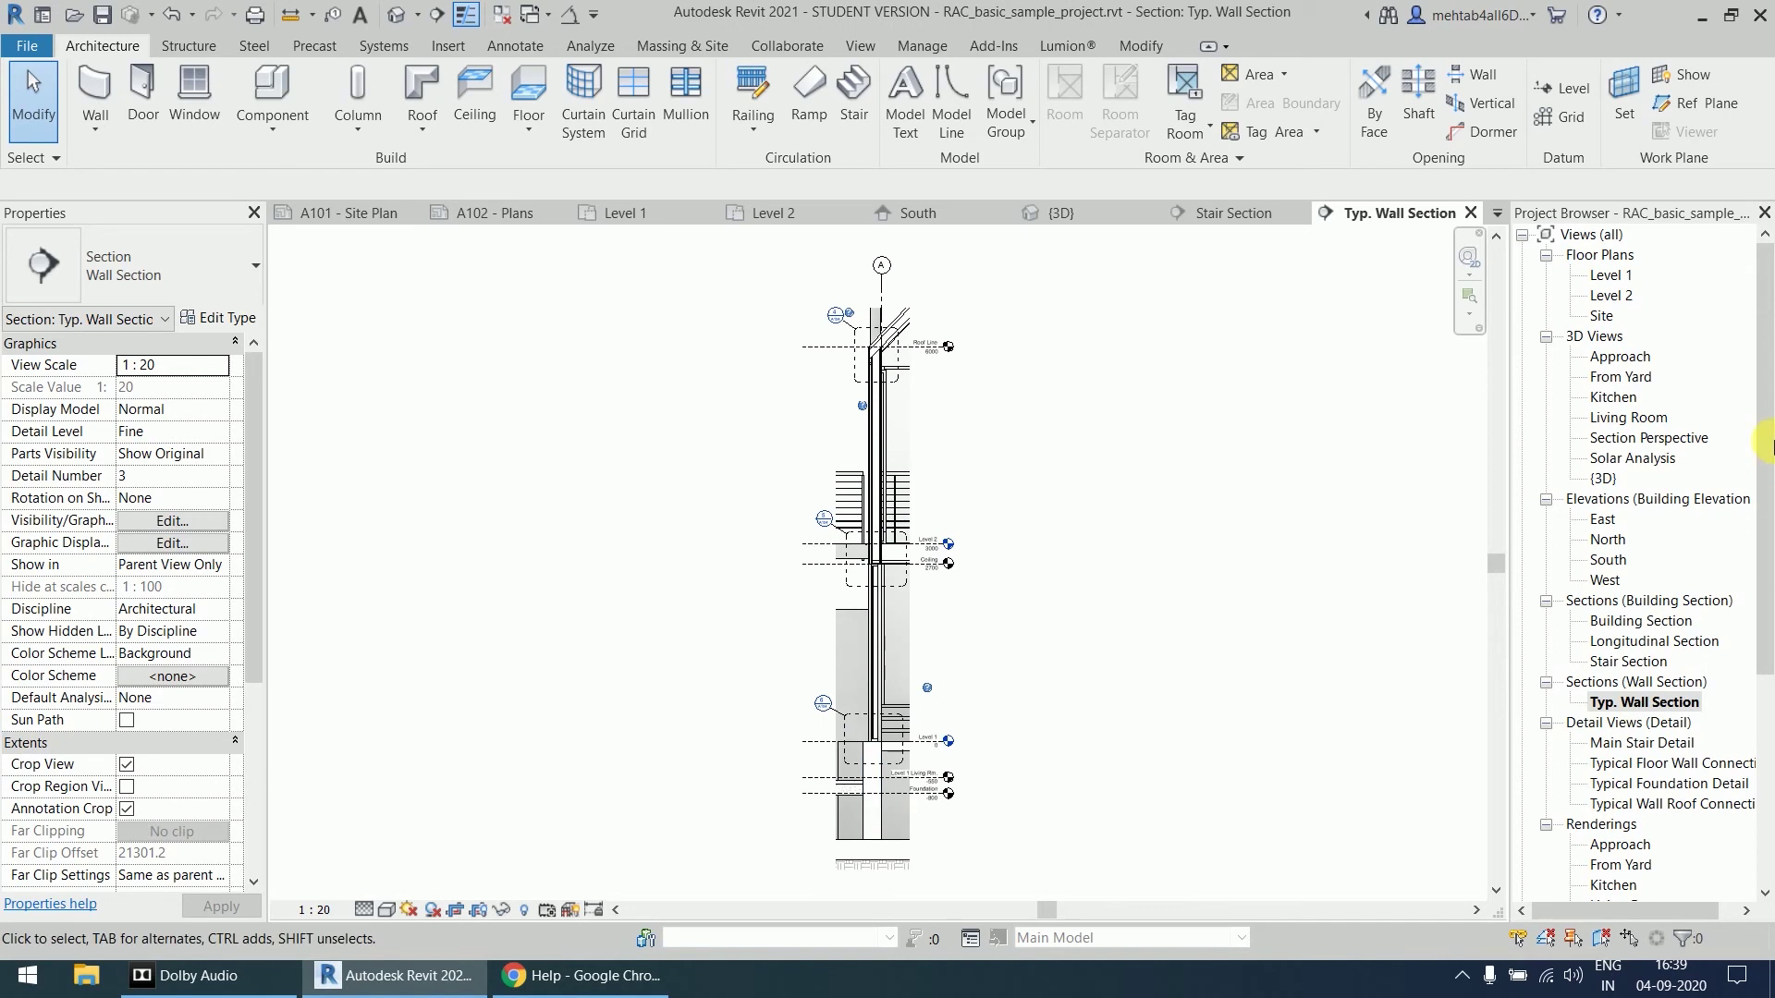
scroll(1761, 416, "down", 2)
scroll(1748, 388, "down", 2)
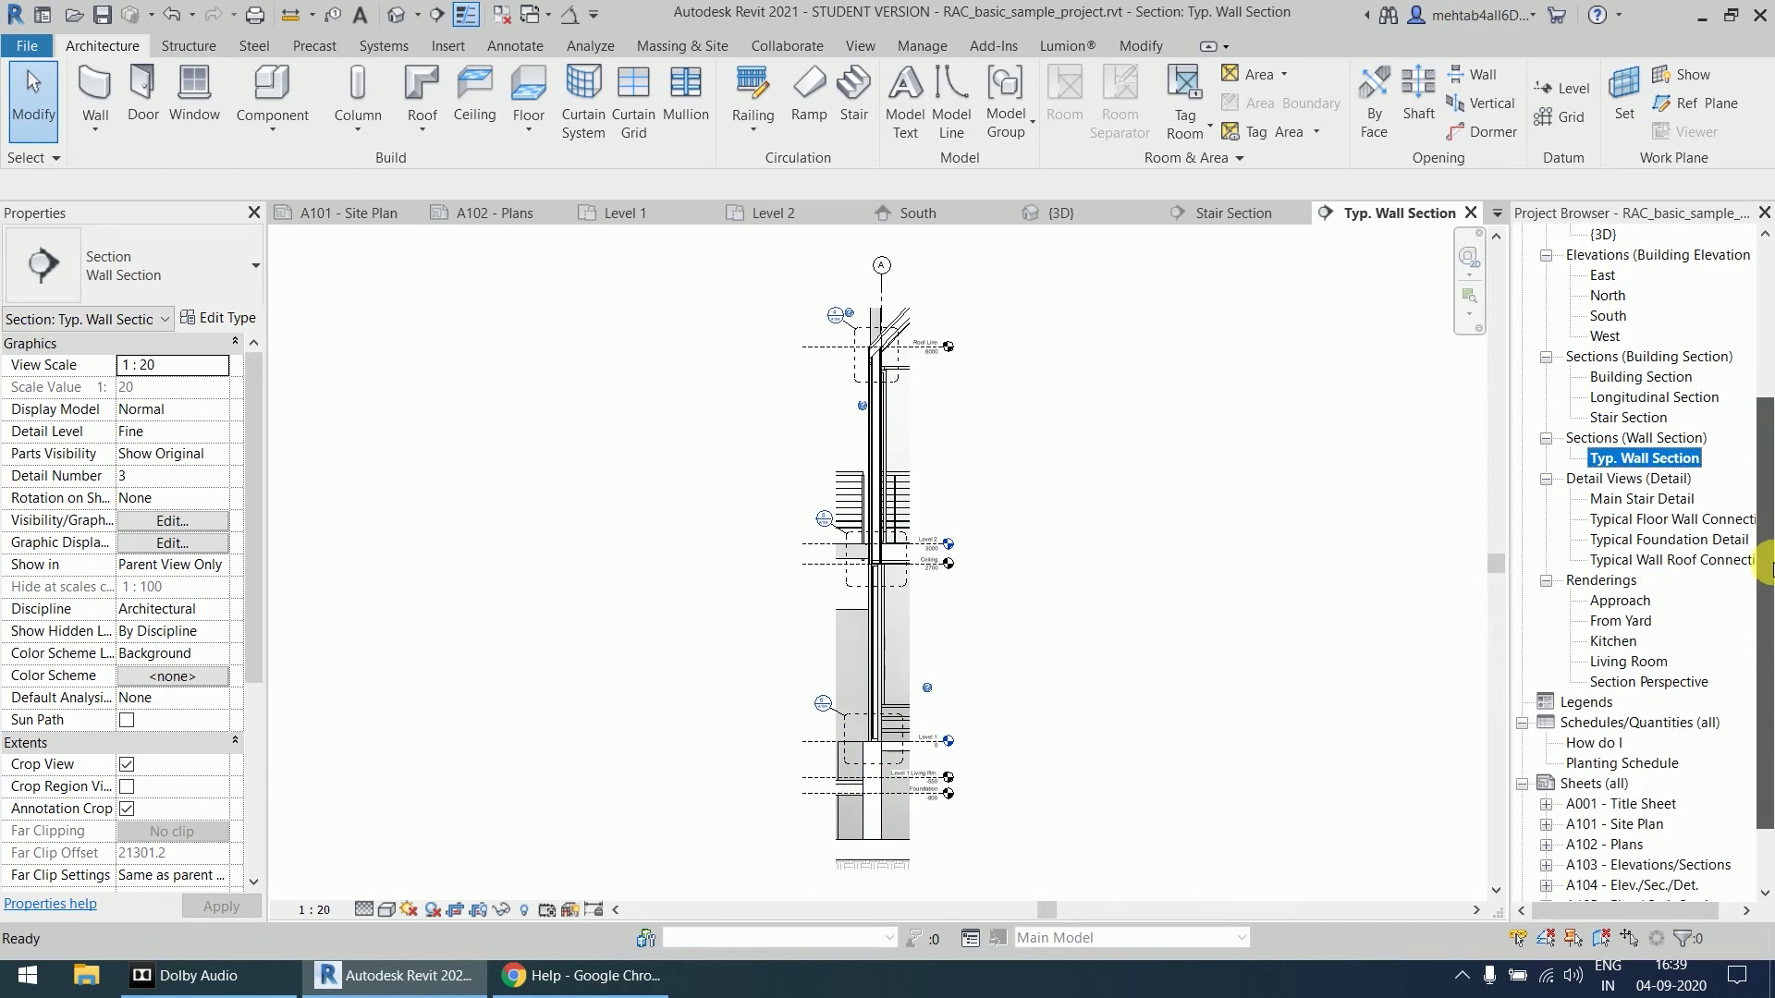
scroll(1719, 351, "up", 3)
double_click(1613, 276)
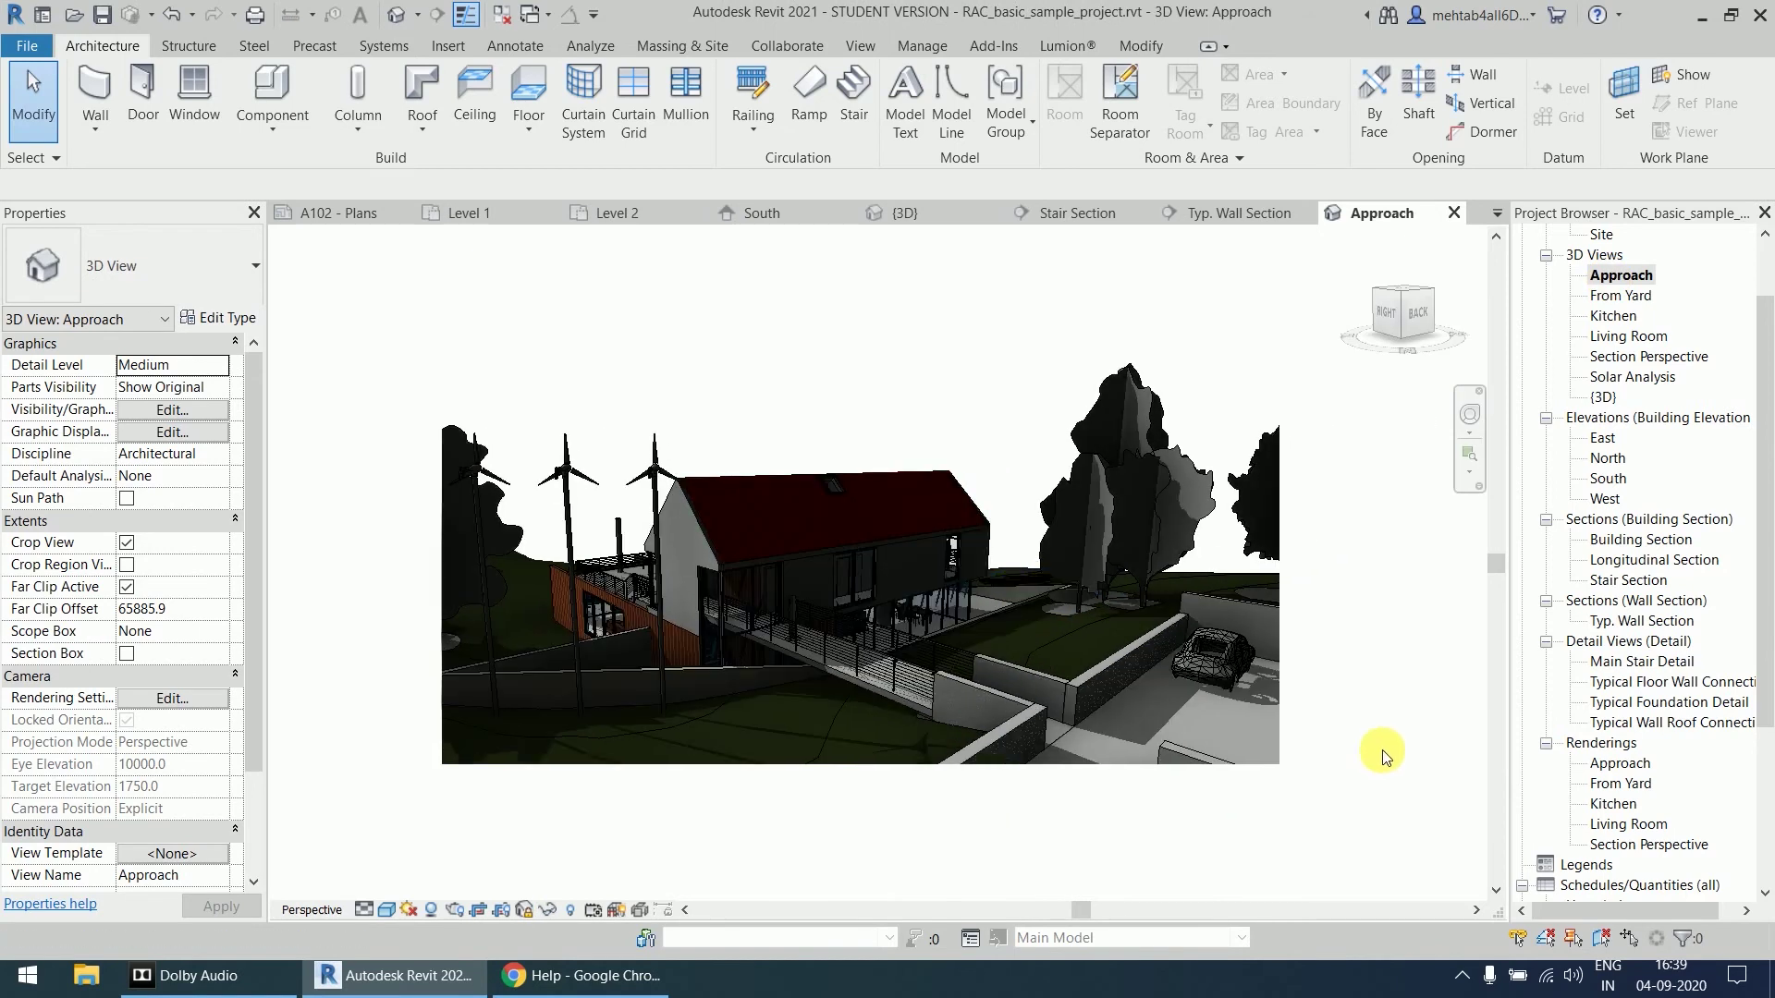
- Switch the Approach perspective to the Realistic visual style and zoom it in and out
left_click(386, 911)
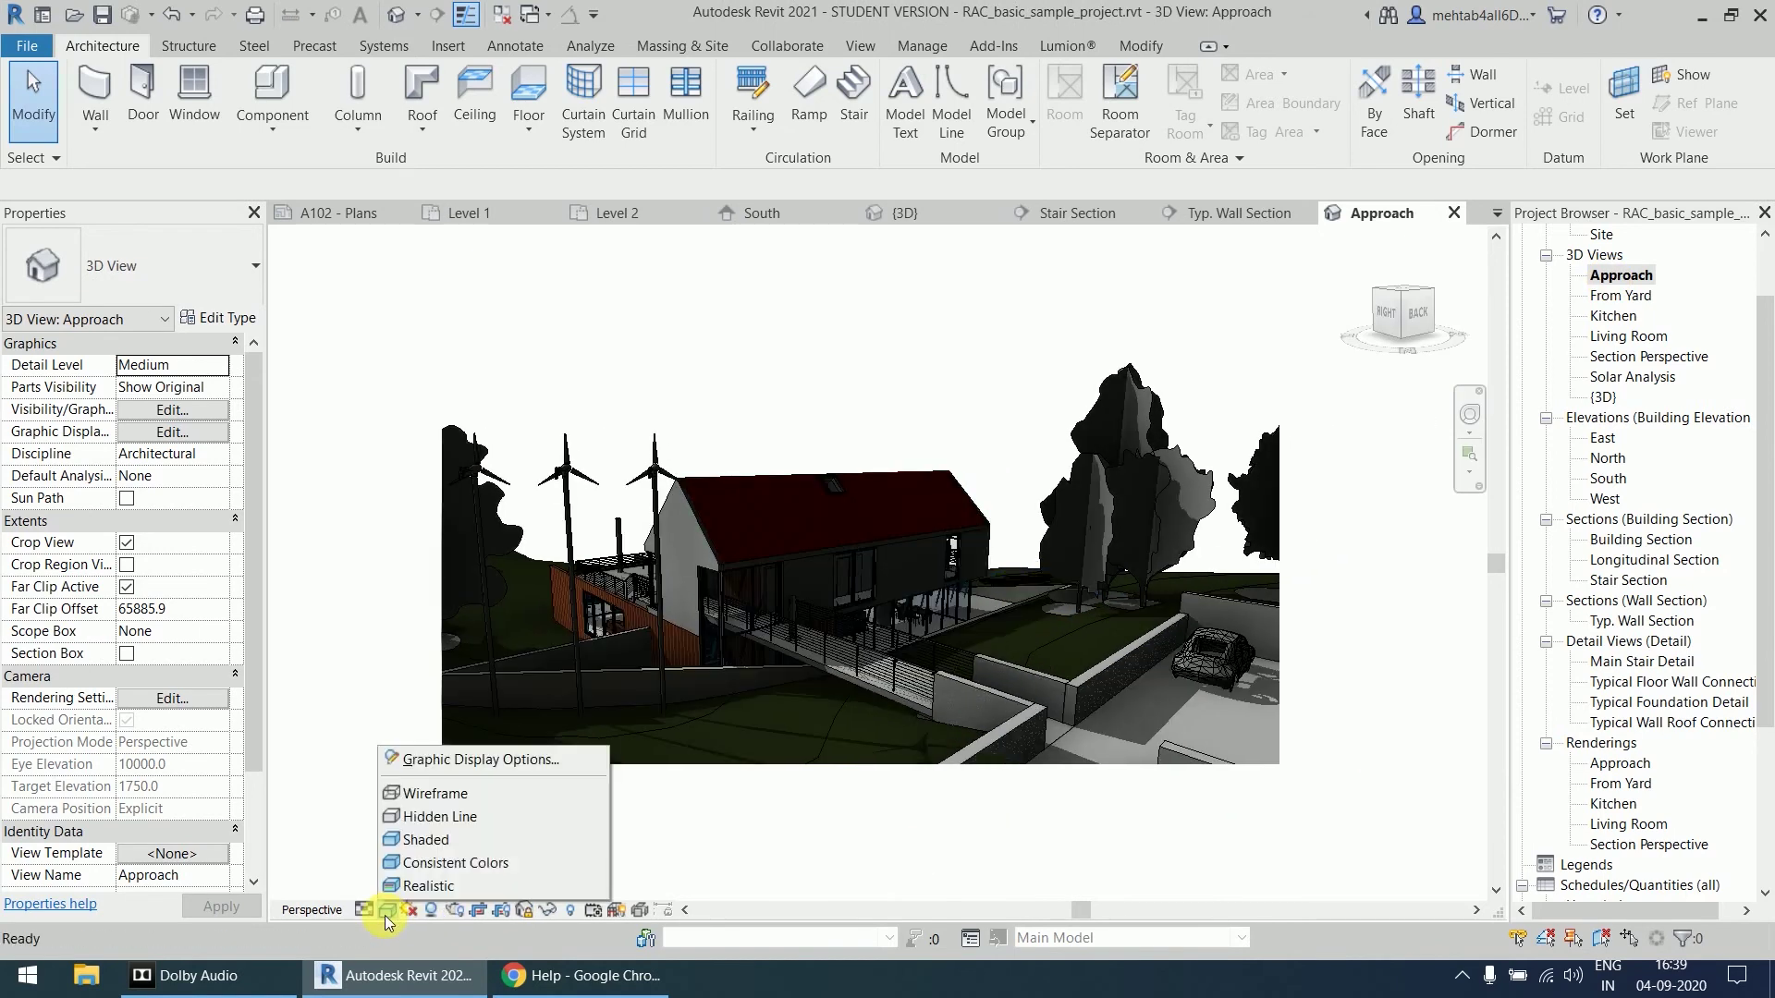
left_click(438, 886)
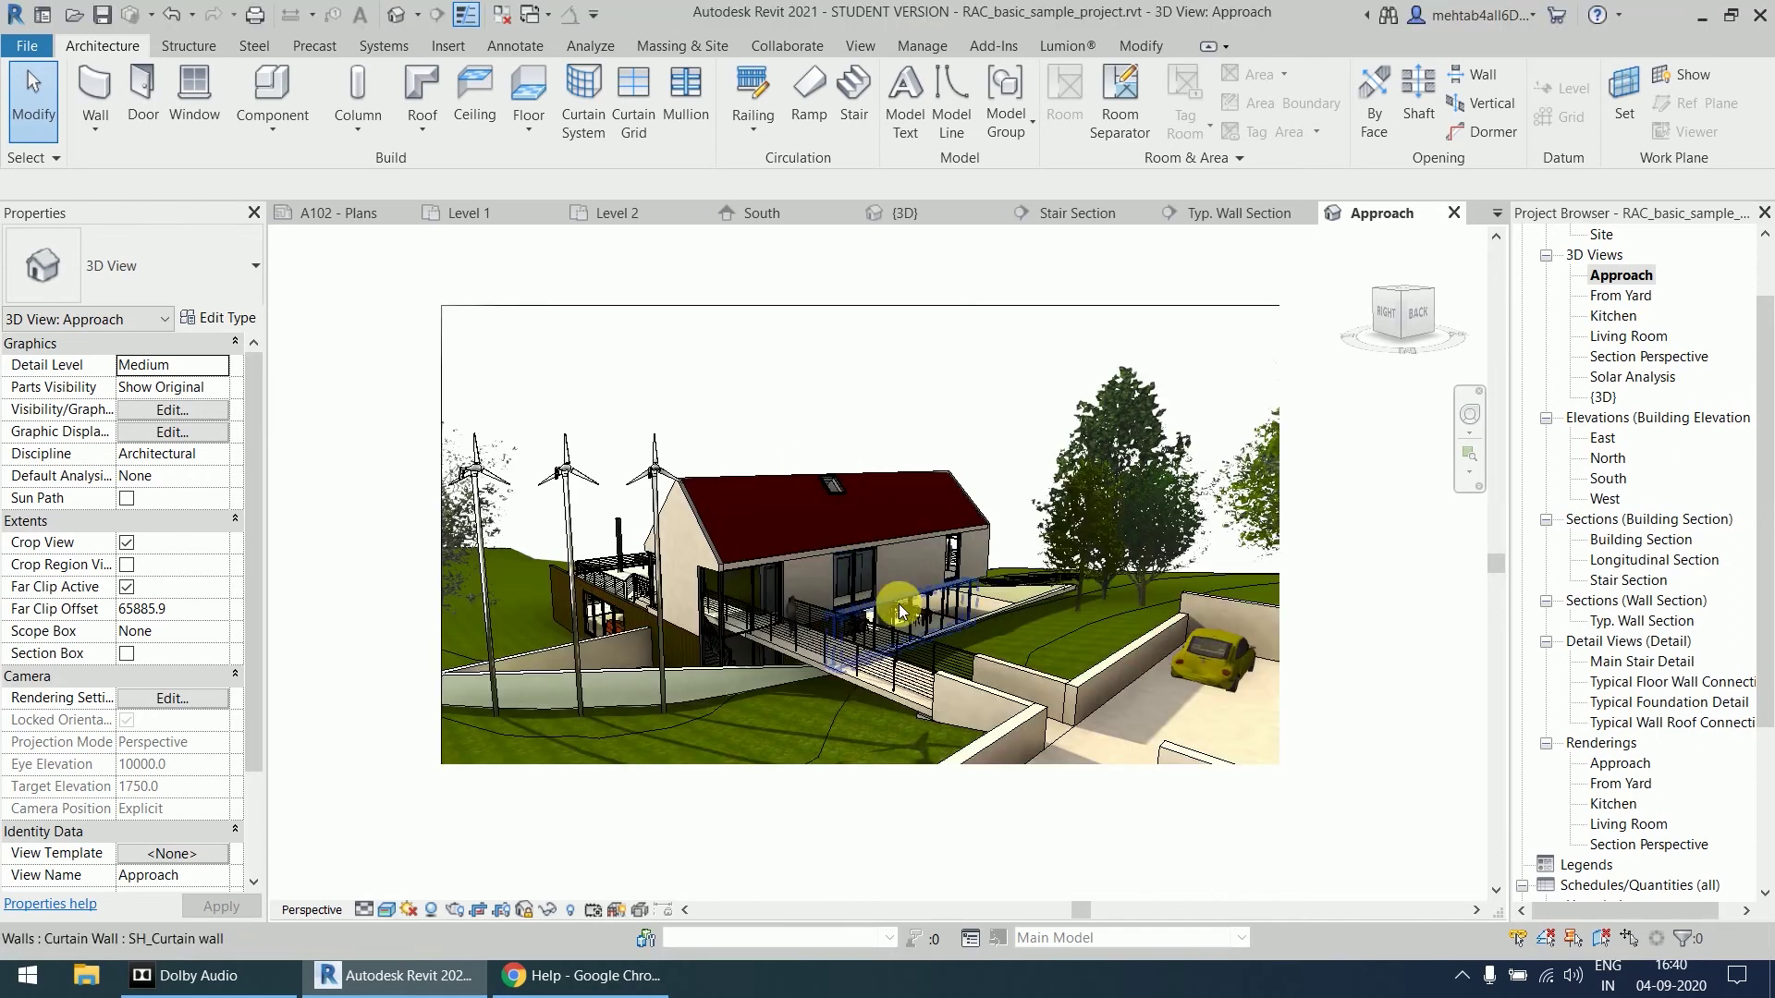
scroll(924, 554, "up", 3)
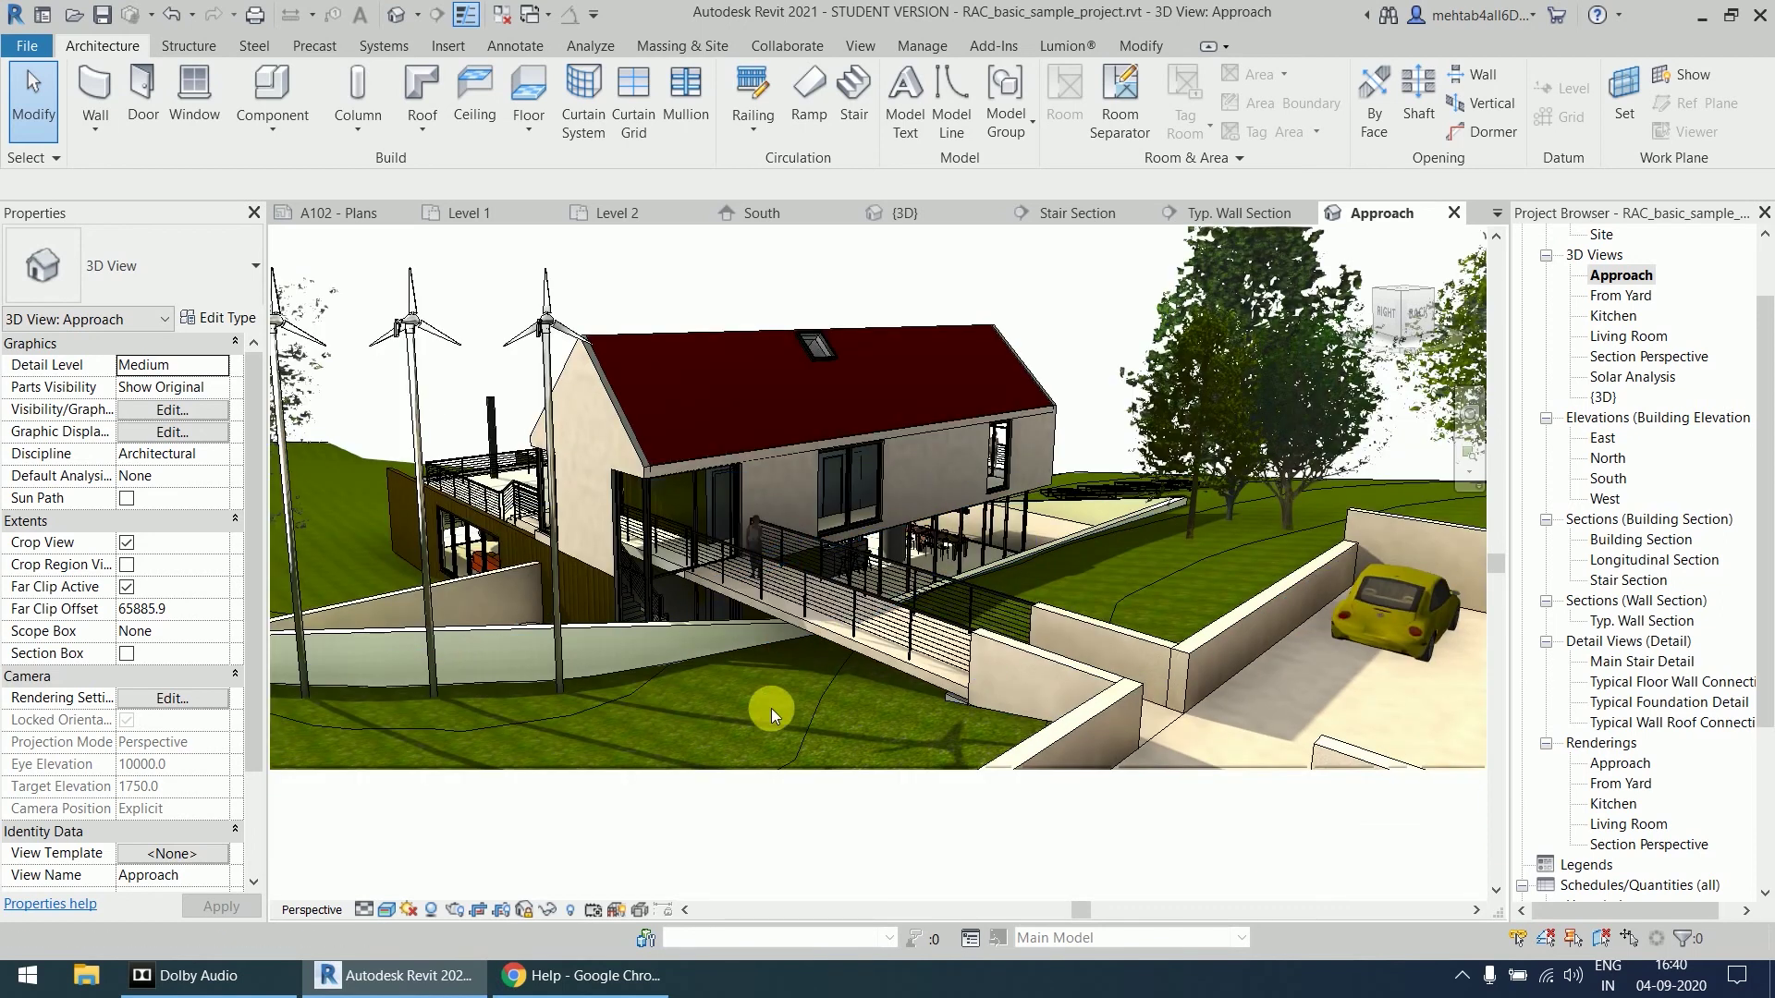
scroll(932, 660, "down", 2)
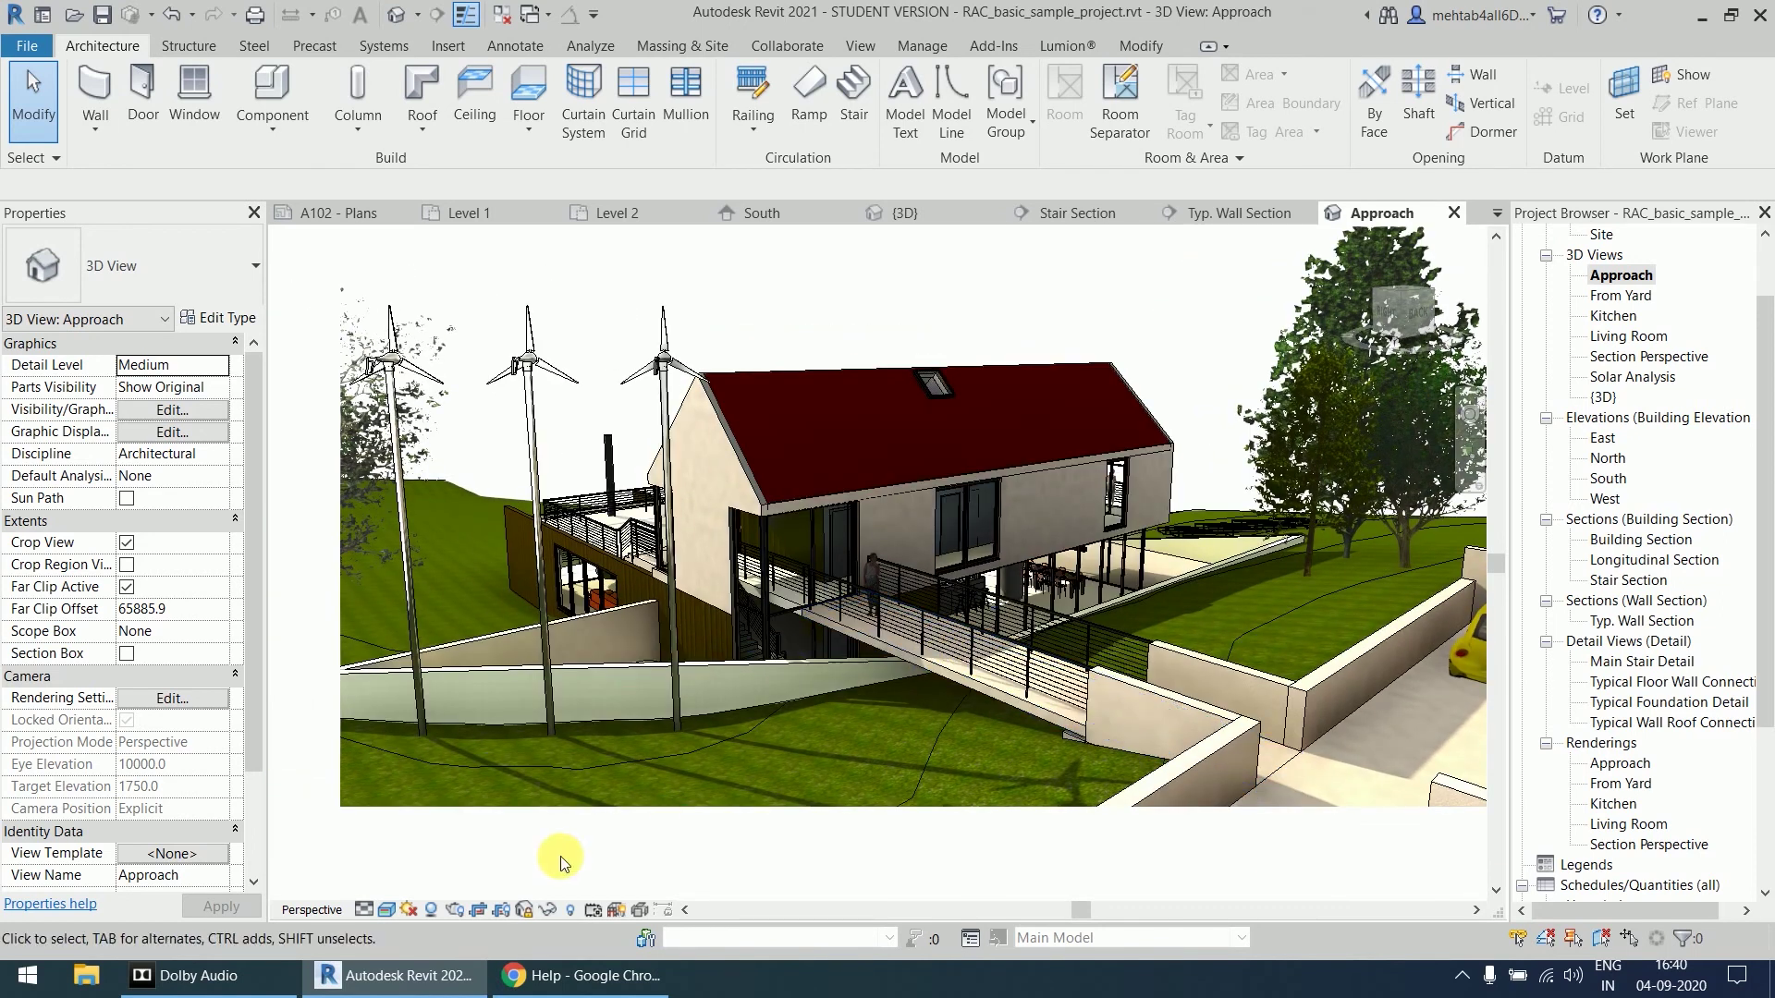
- Open the Living Room 3D view in Realistic style and zoom out
double_click(1653, 339)
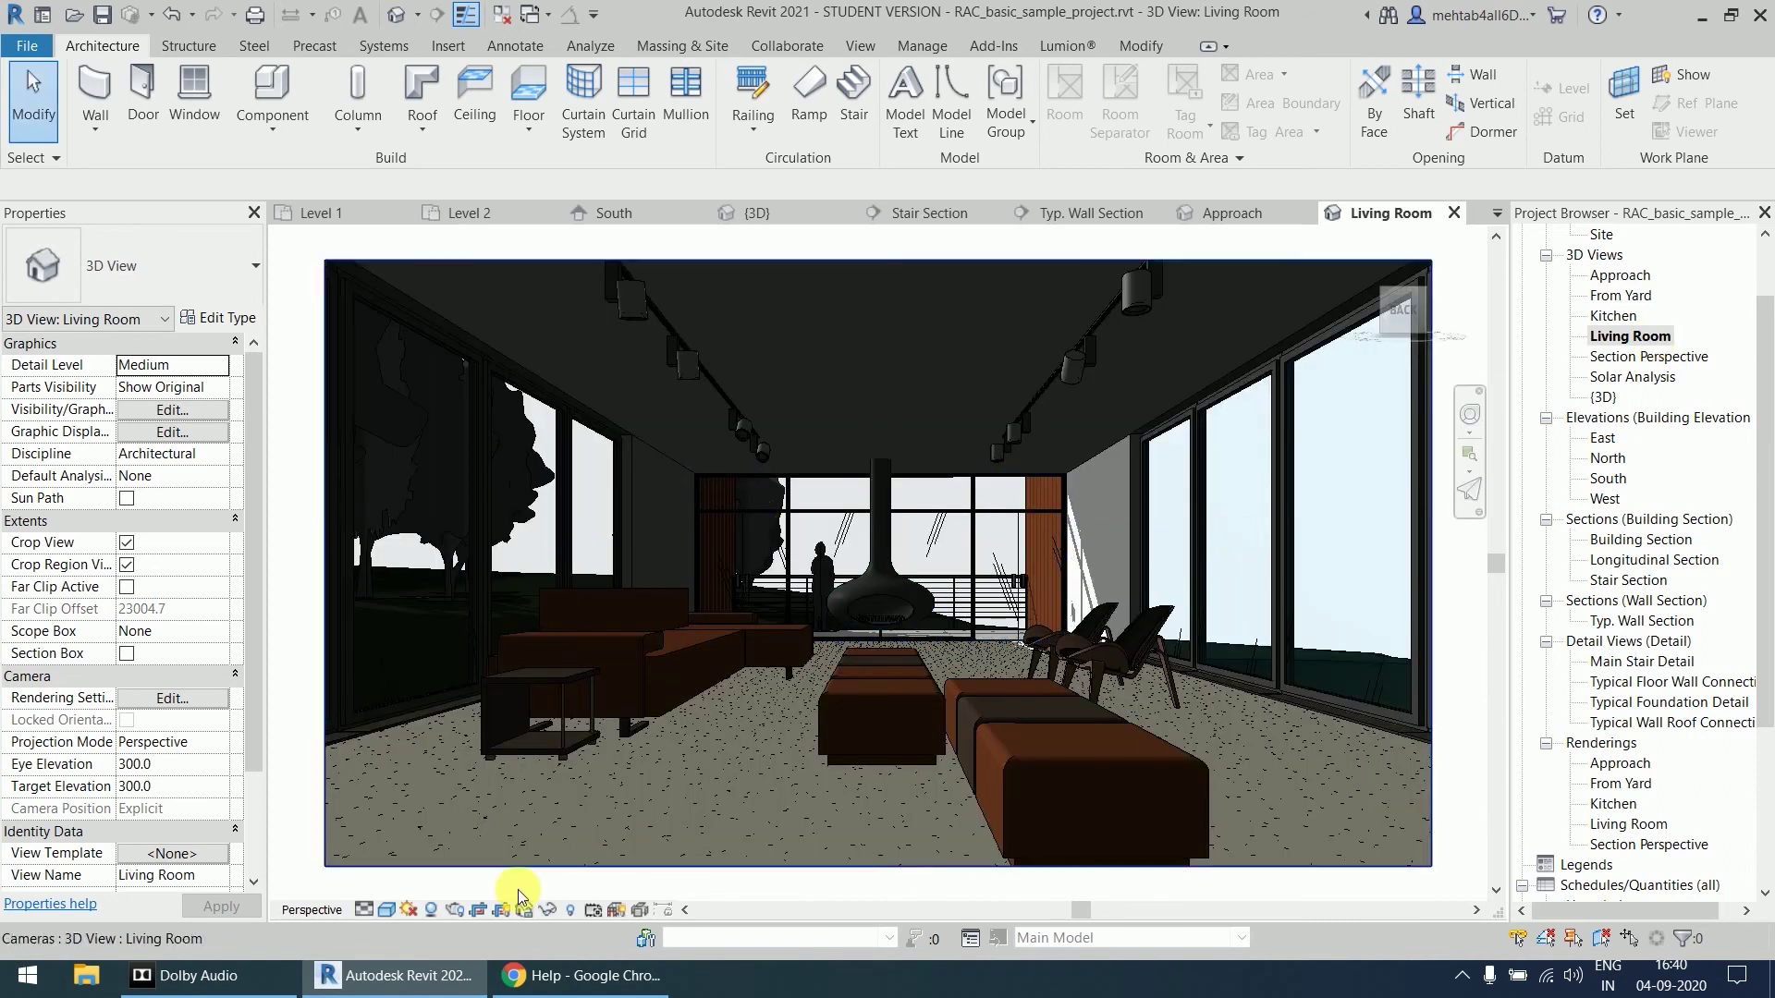
left_click(386, 914)
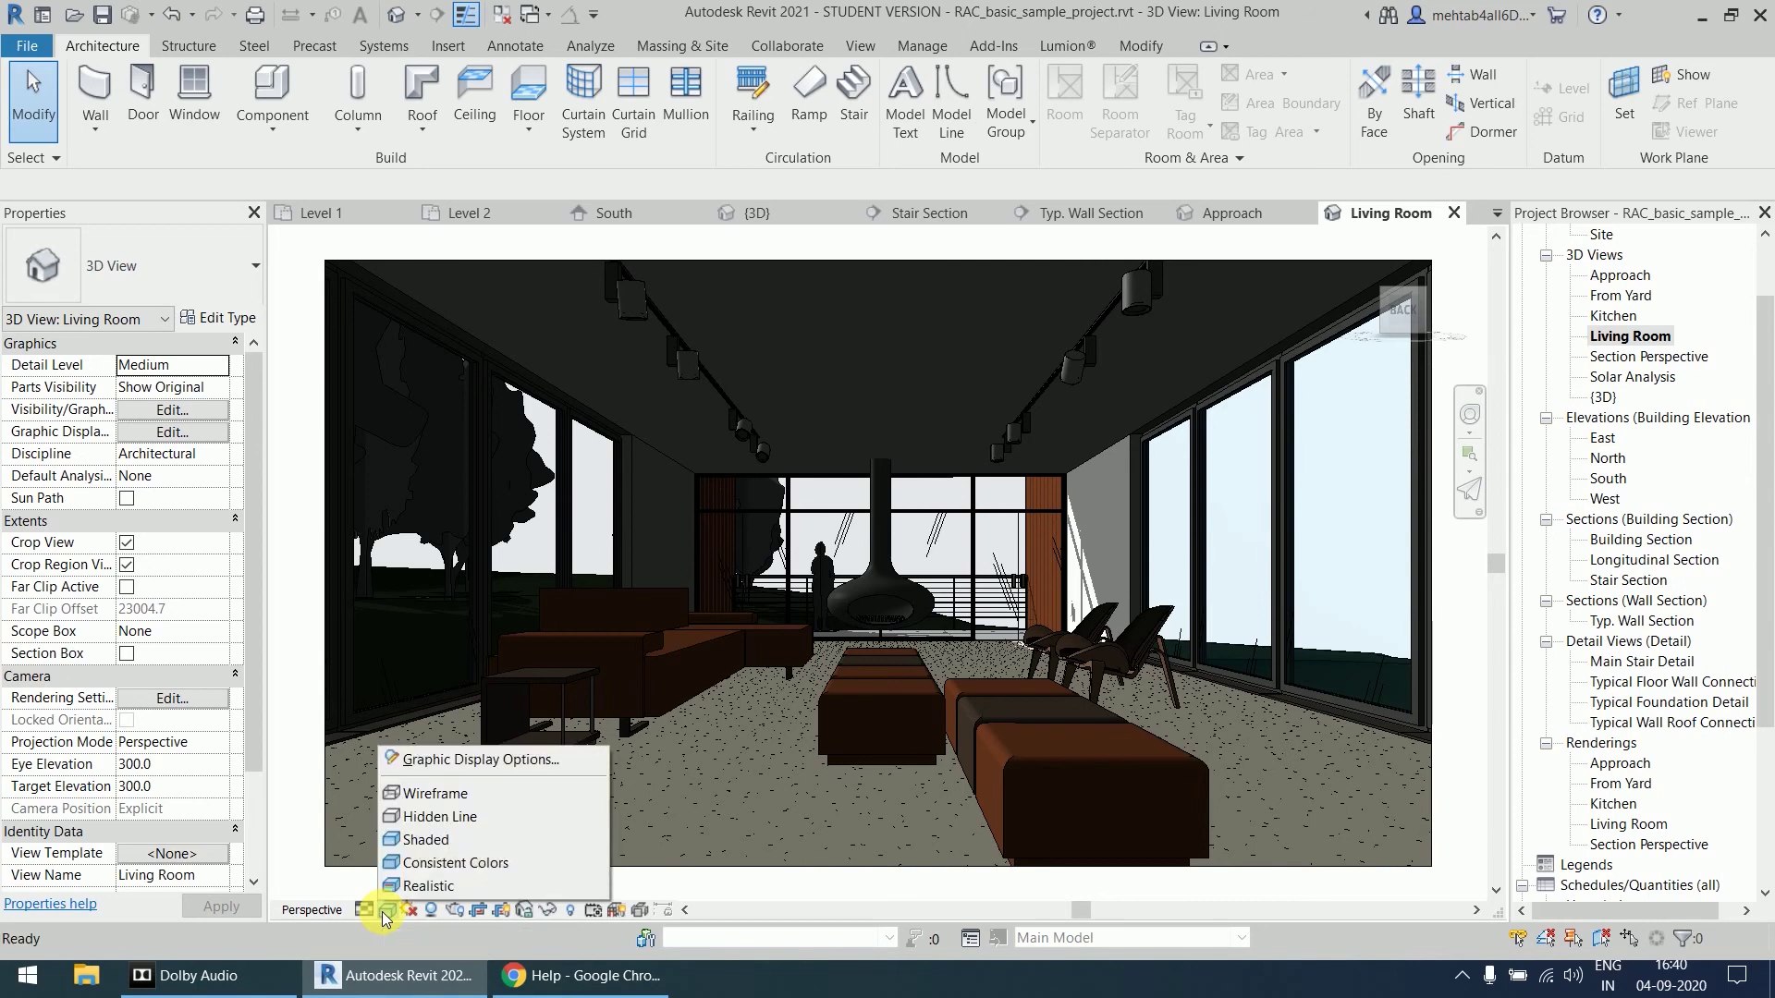
left_click(442, 886)
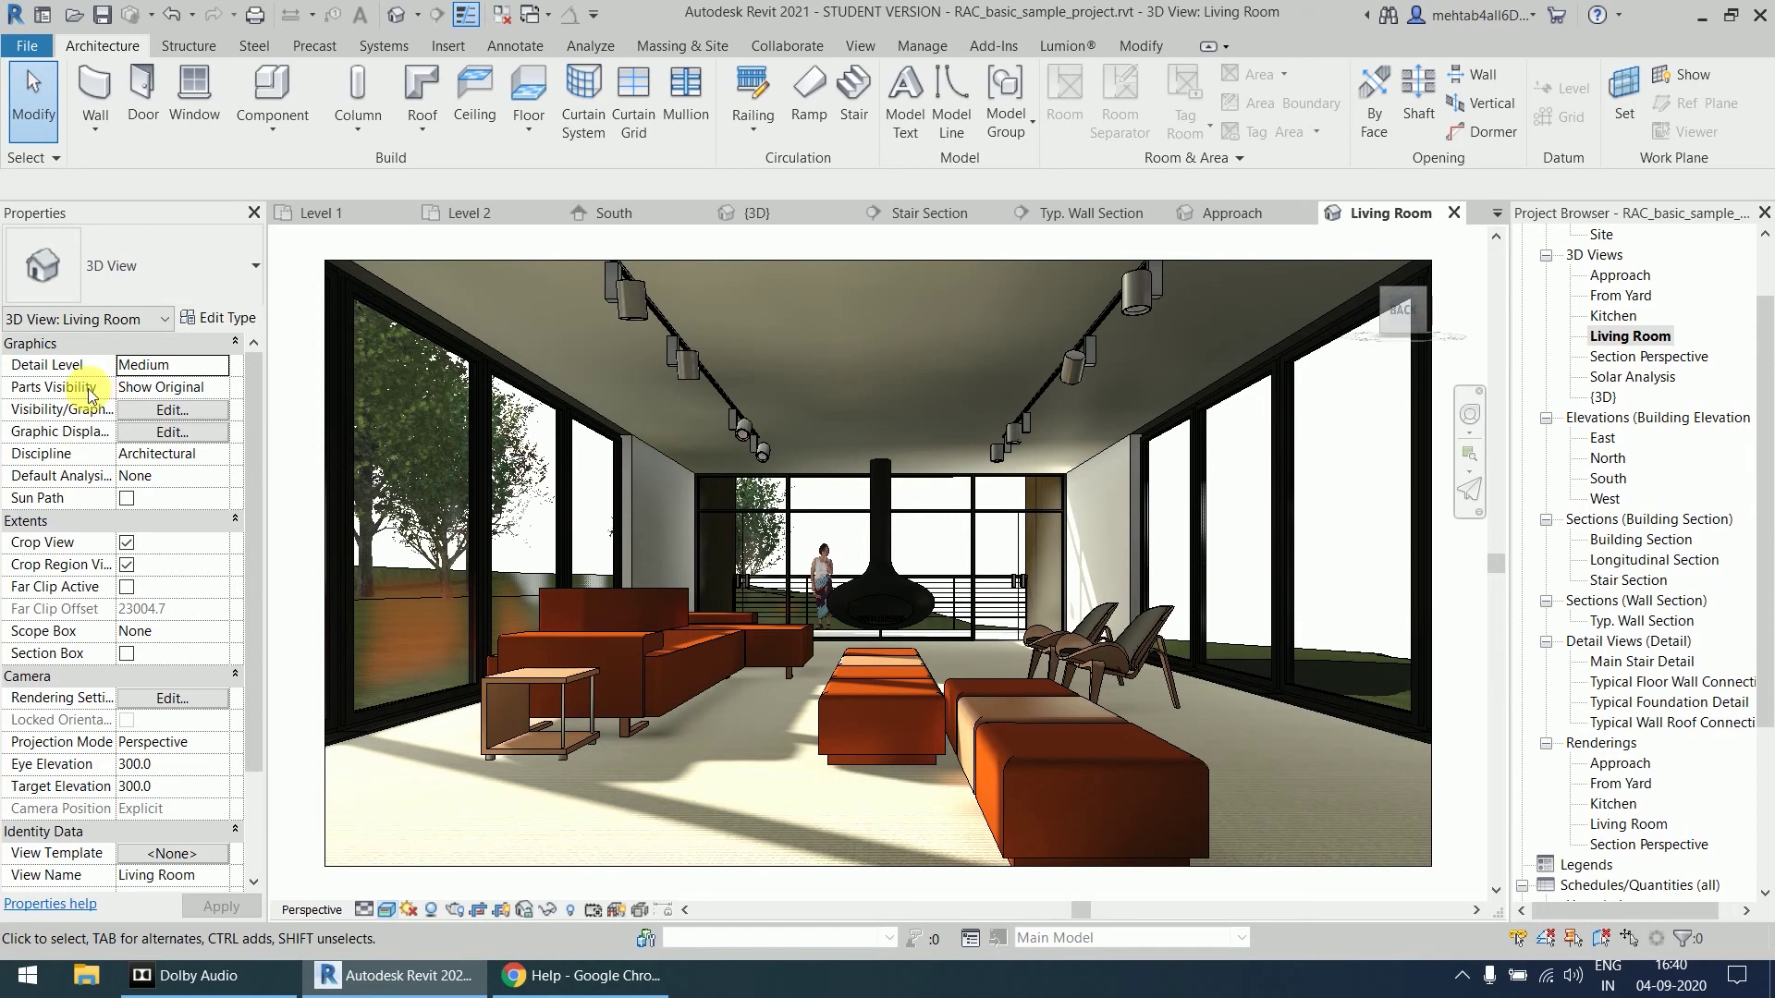
left_click(389, 912)
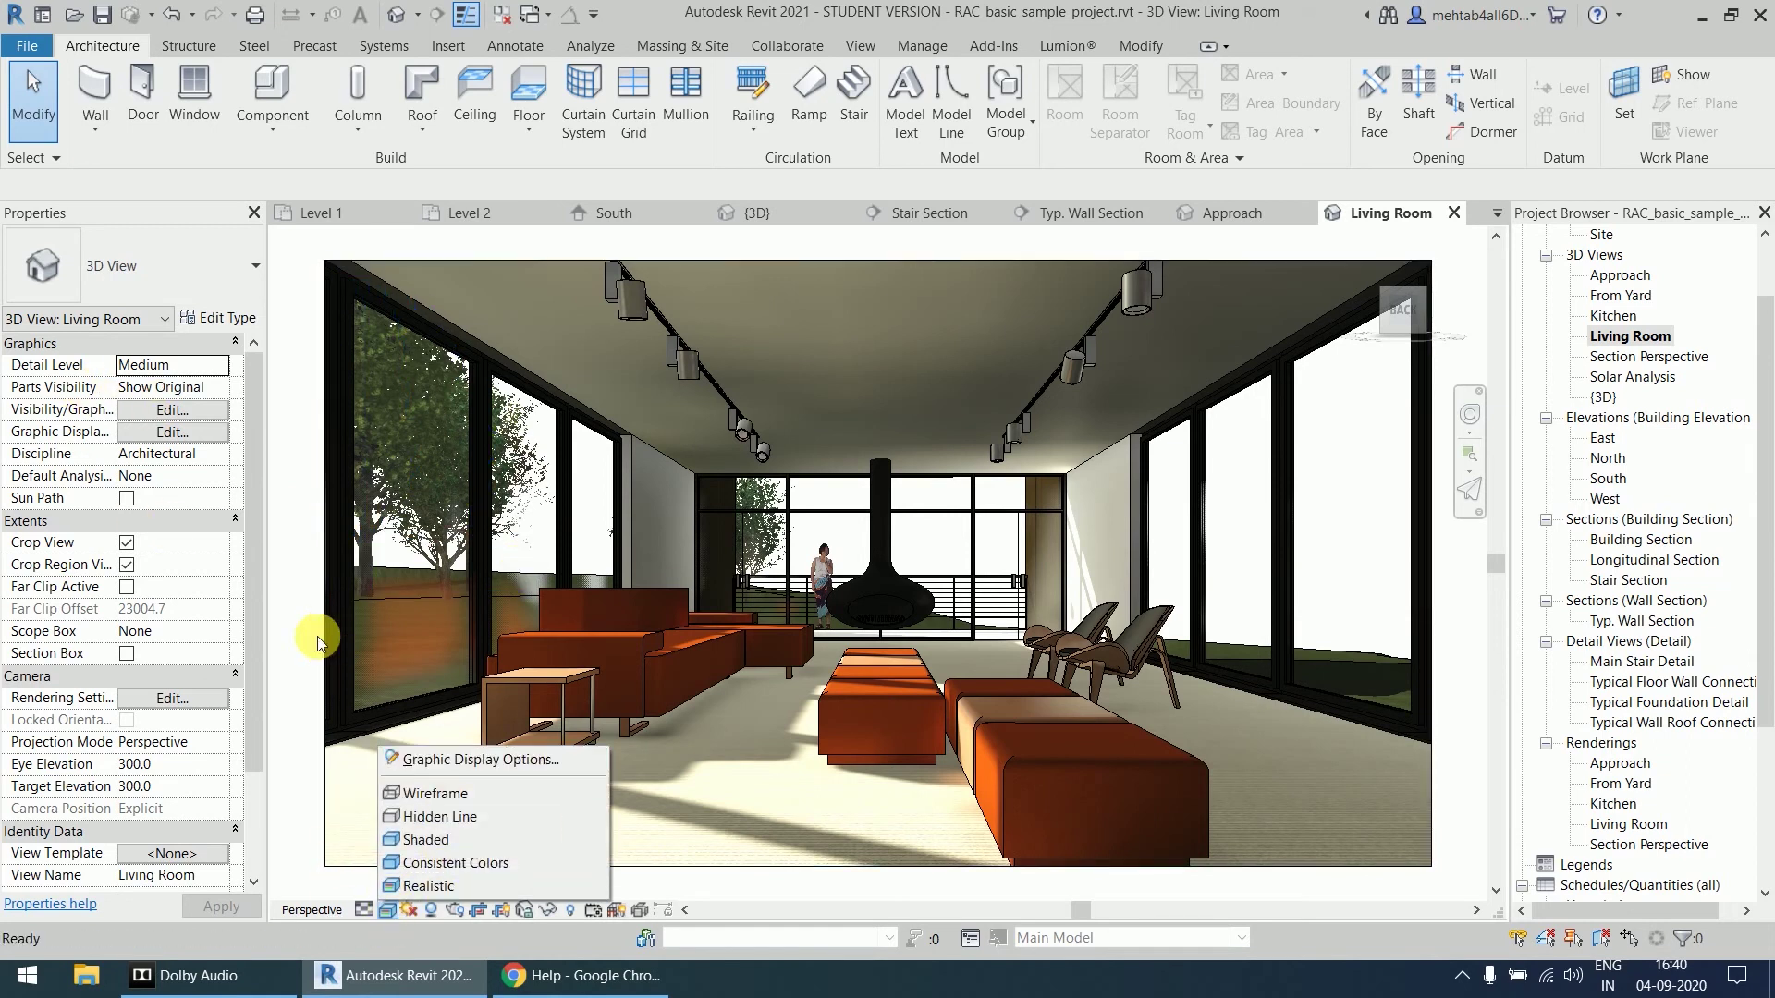
left_click(292, 607)
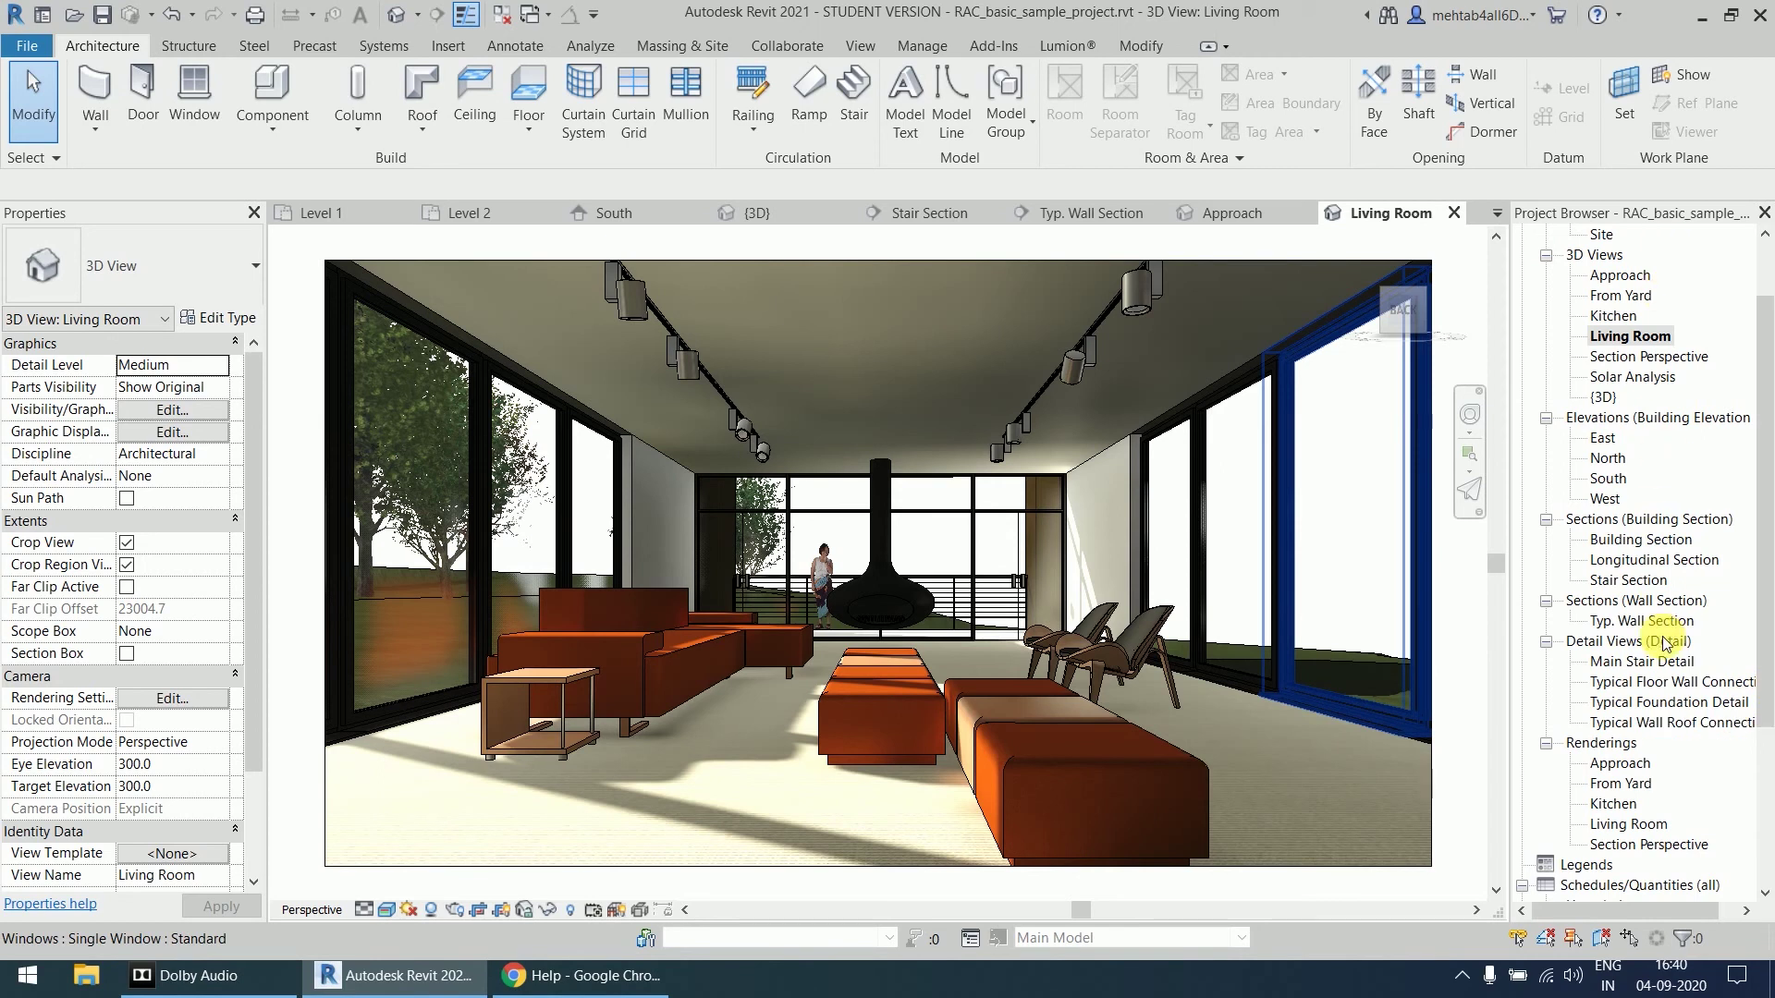
scroll(1666, 636, "down", 2)
scroll(1669, 636, "down", 2)
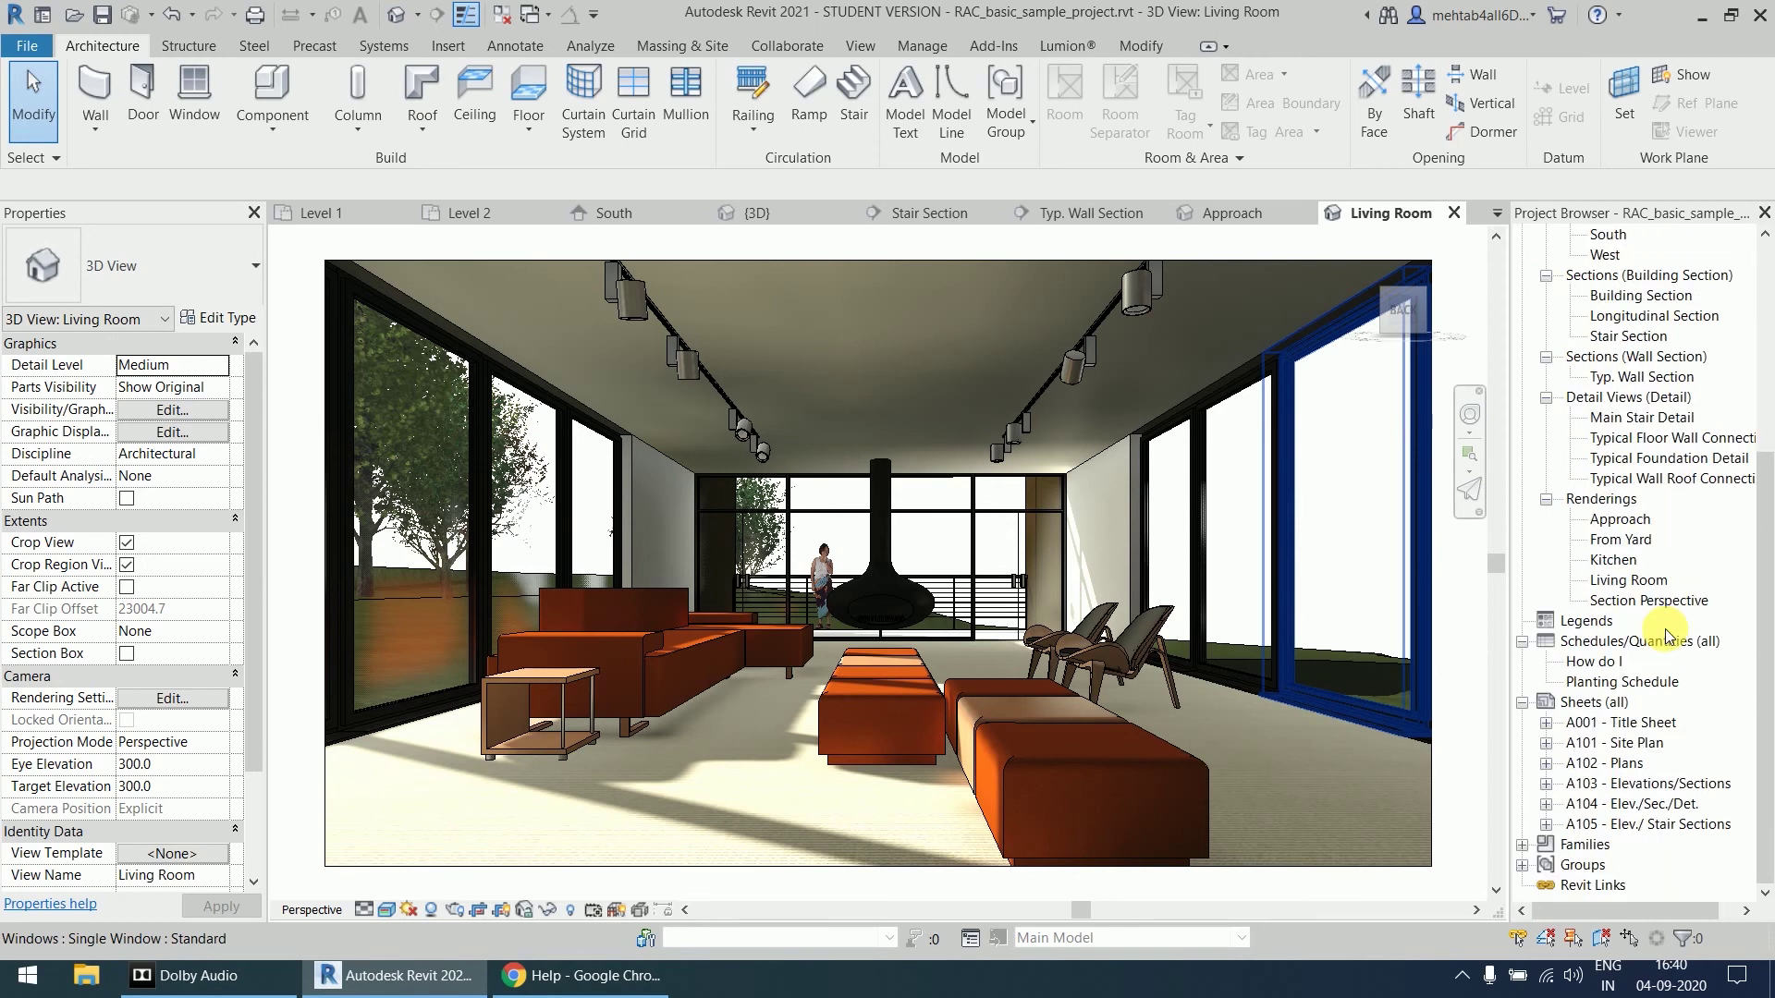
- Open the Approach, From Yard, Kitchen, Living Room and Section Perspective renderings in turn
double_click(1619, 519)
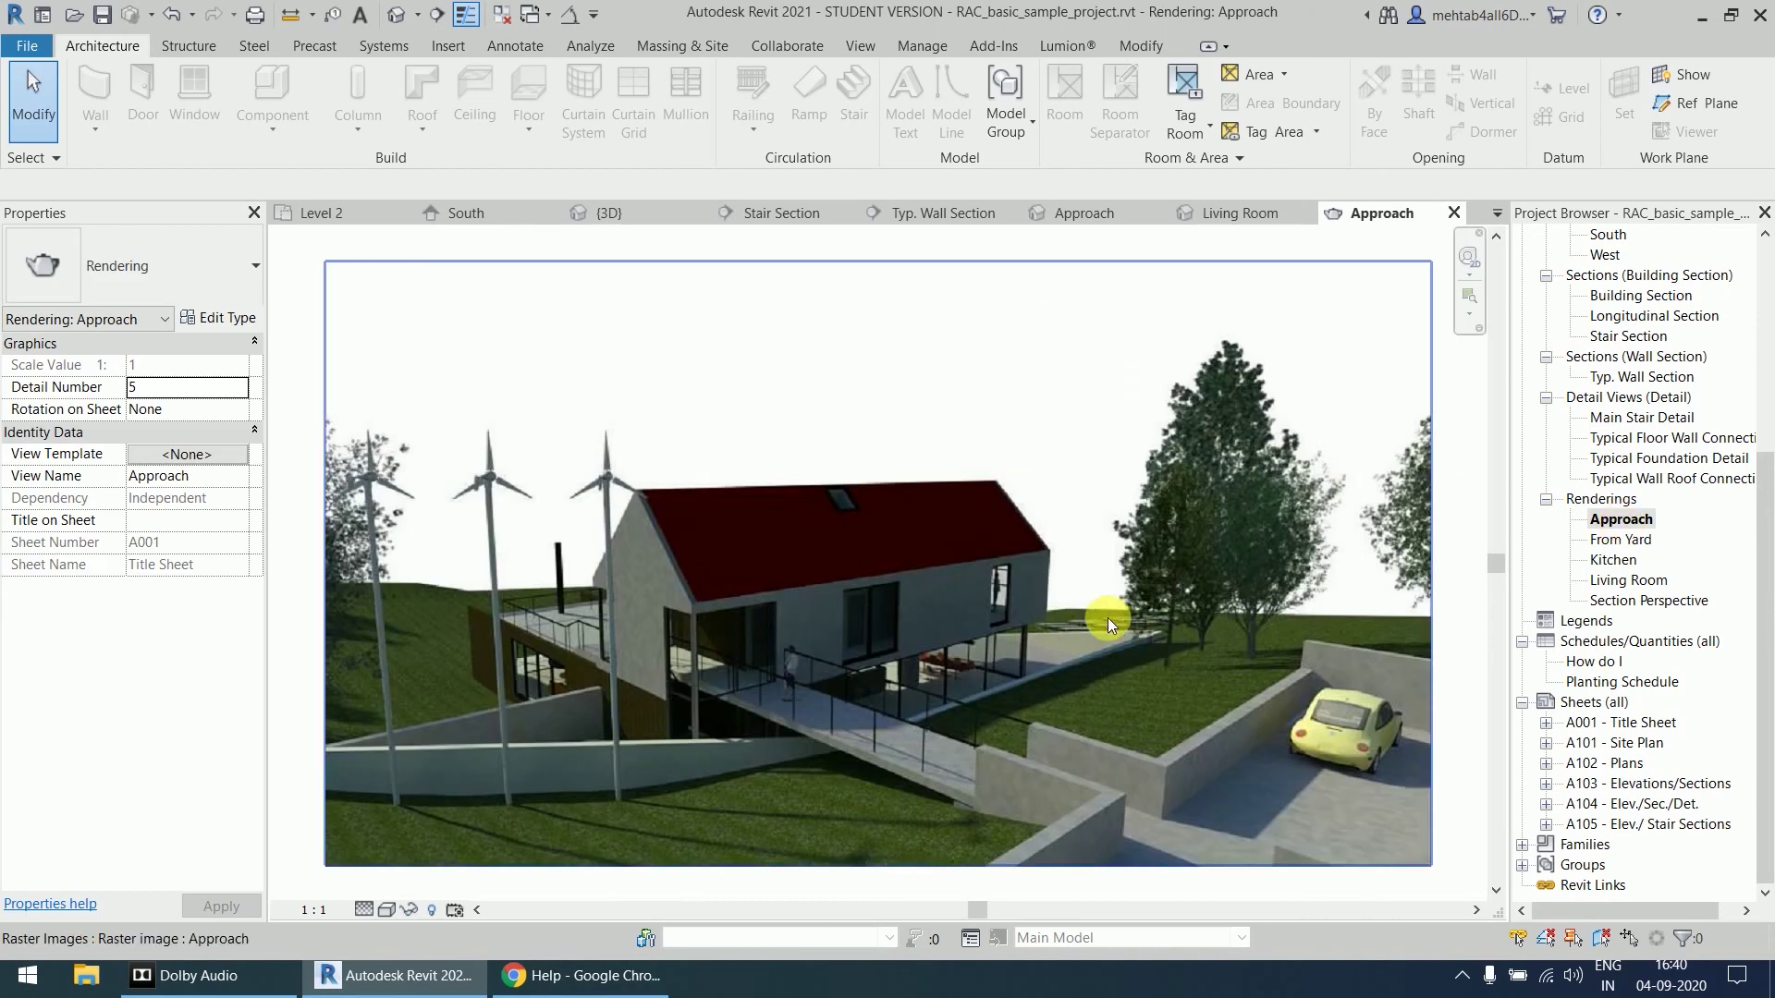
double_click(1625, 540)
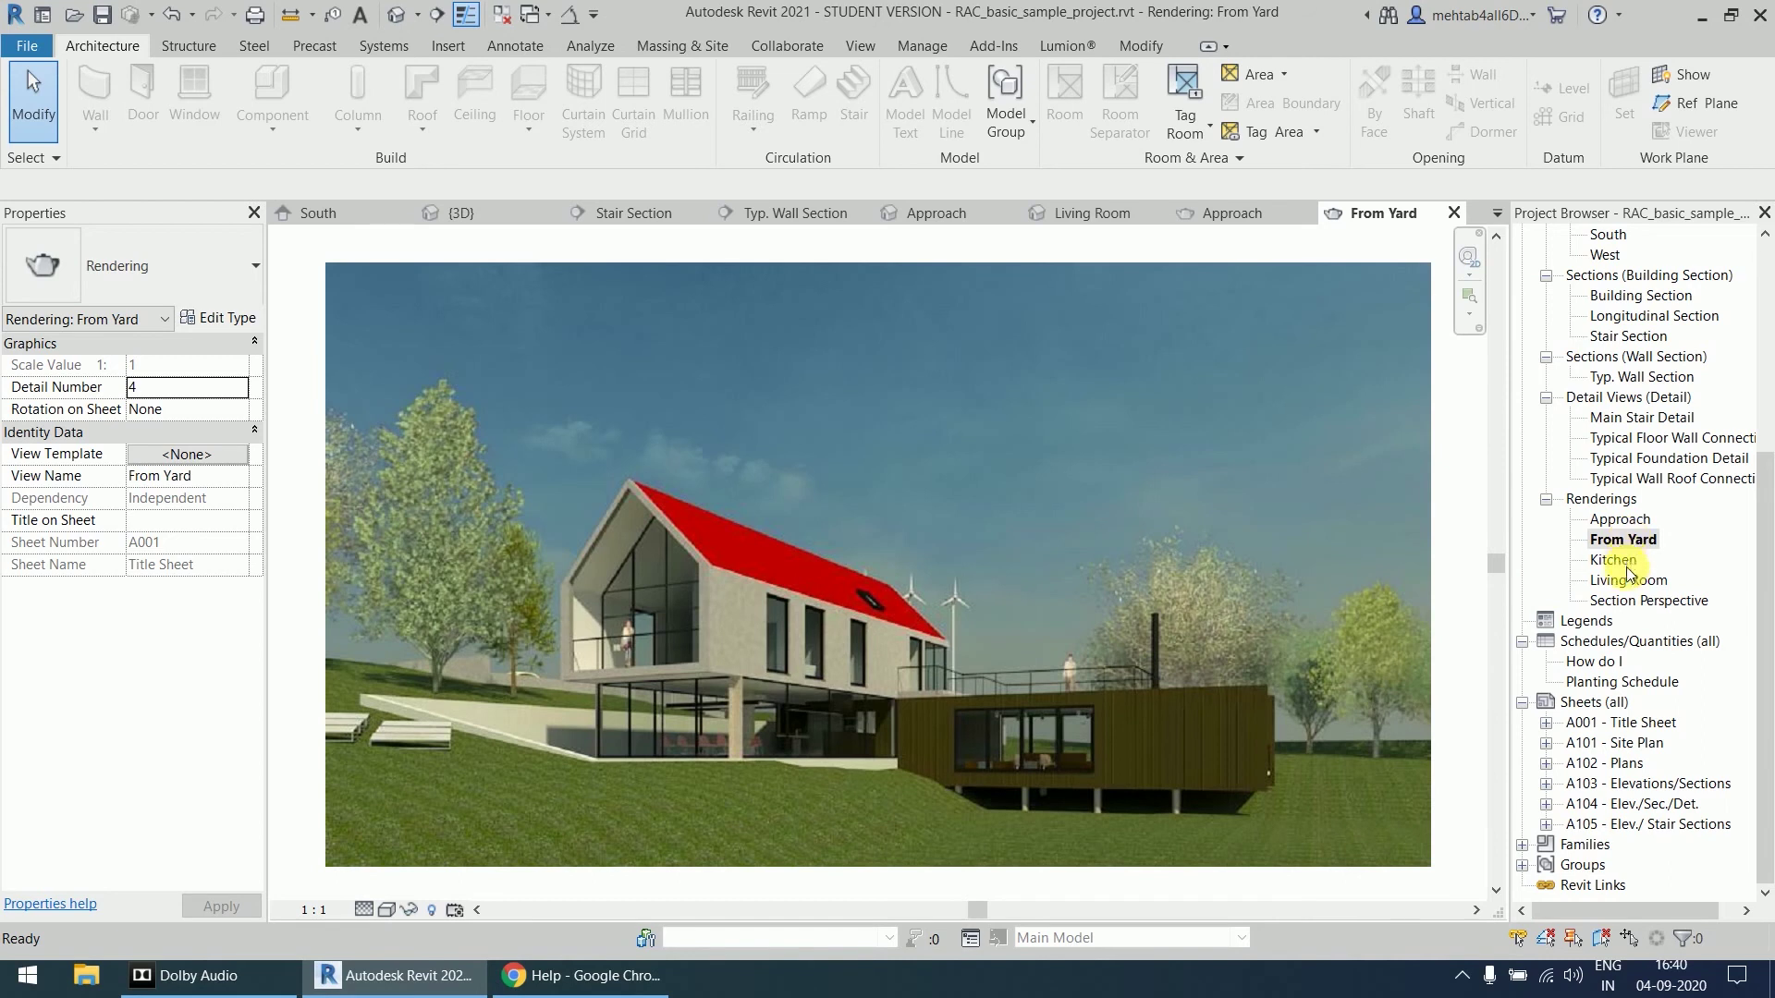
double_click(1616, 560)
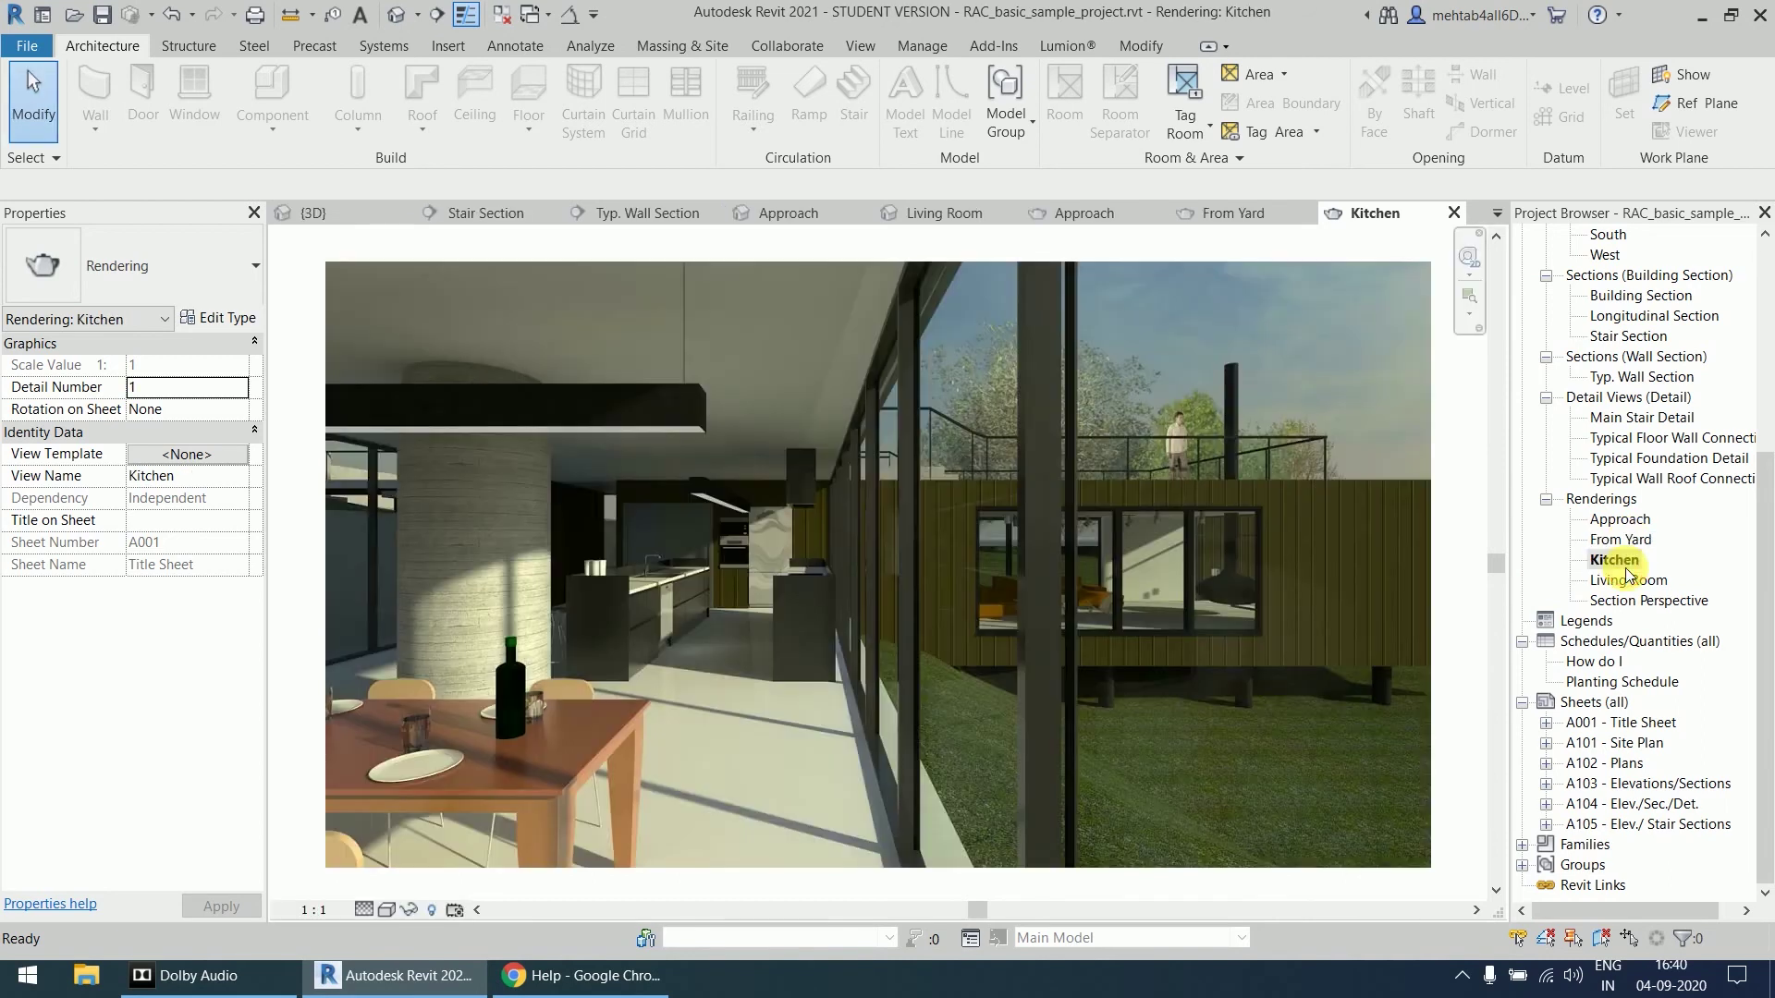
double_click(1629, 581)
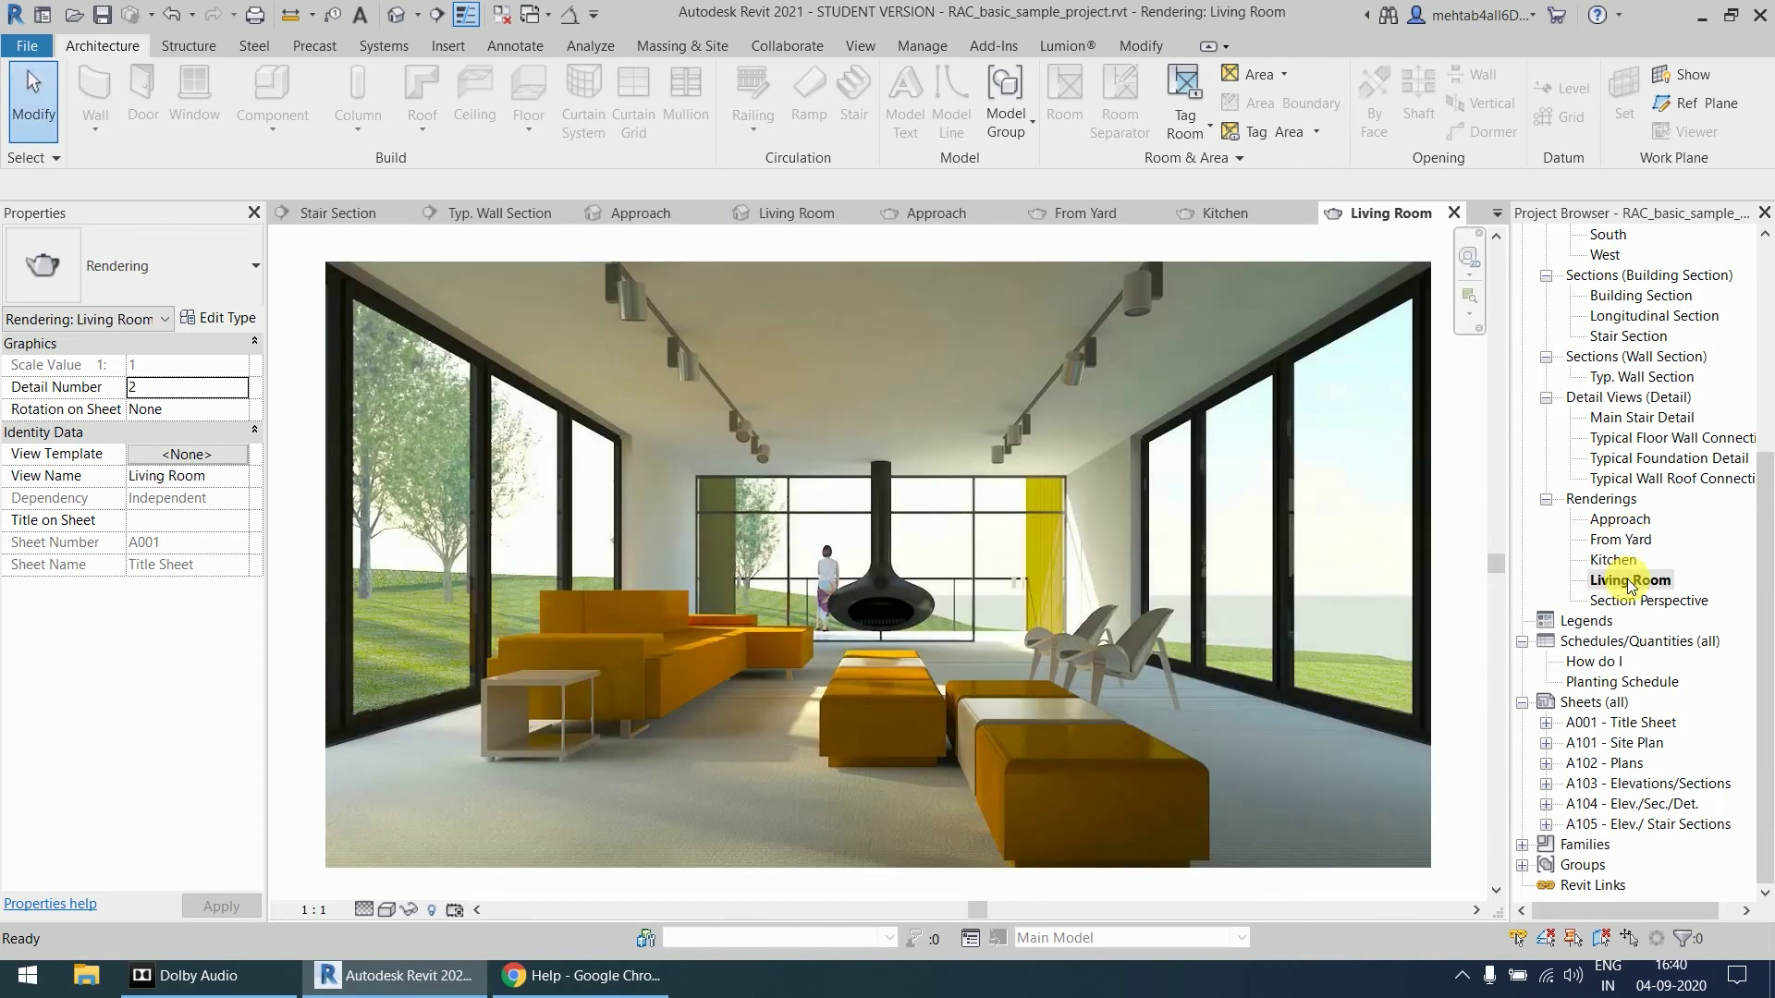
double_click(1653, 601)
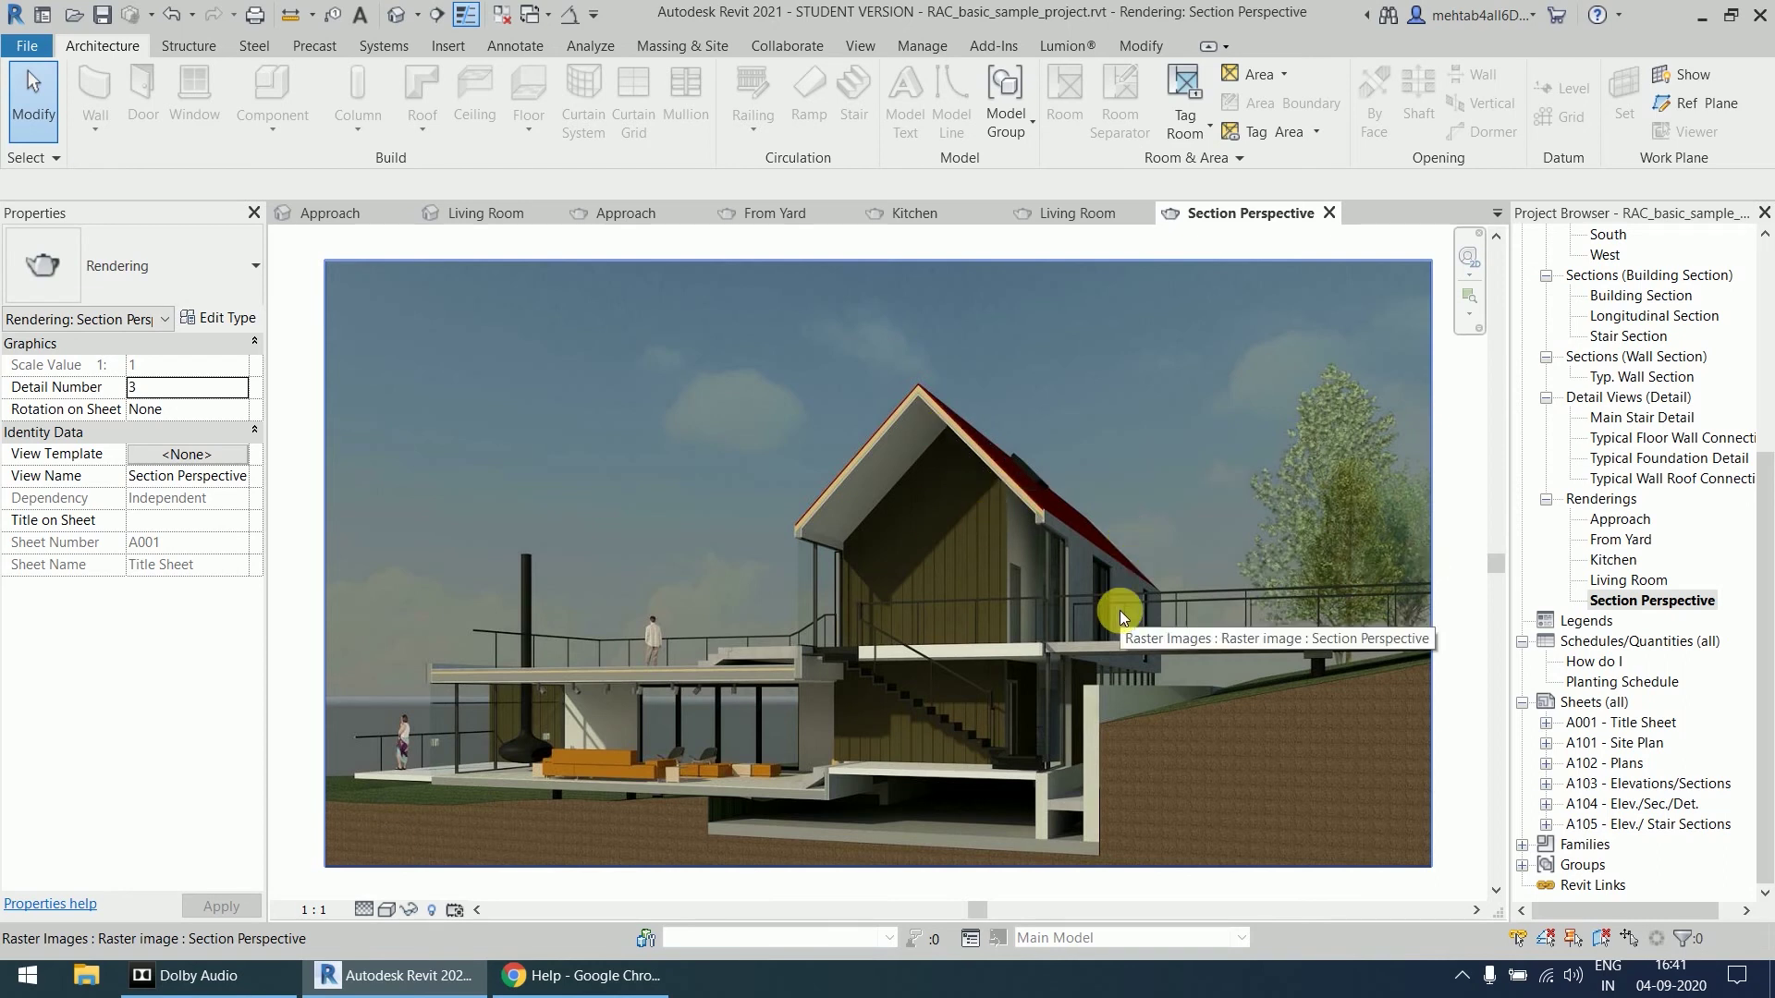
left_click(1664, 600)
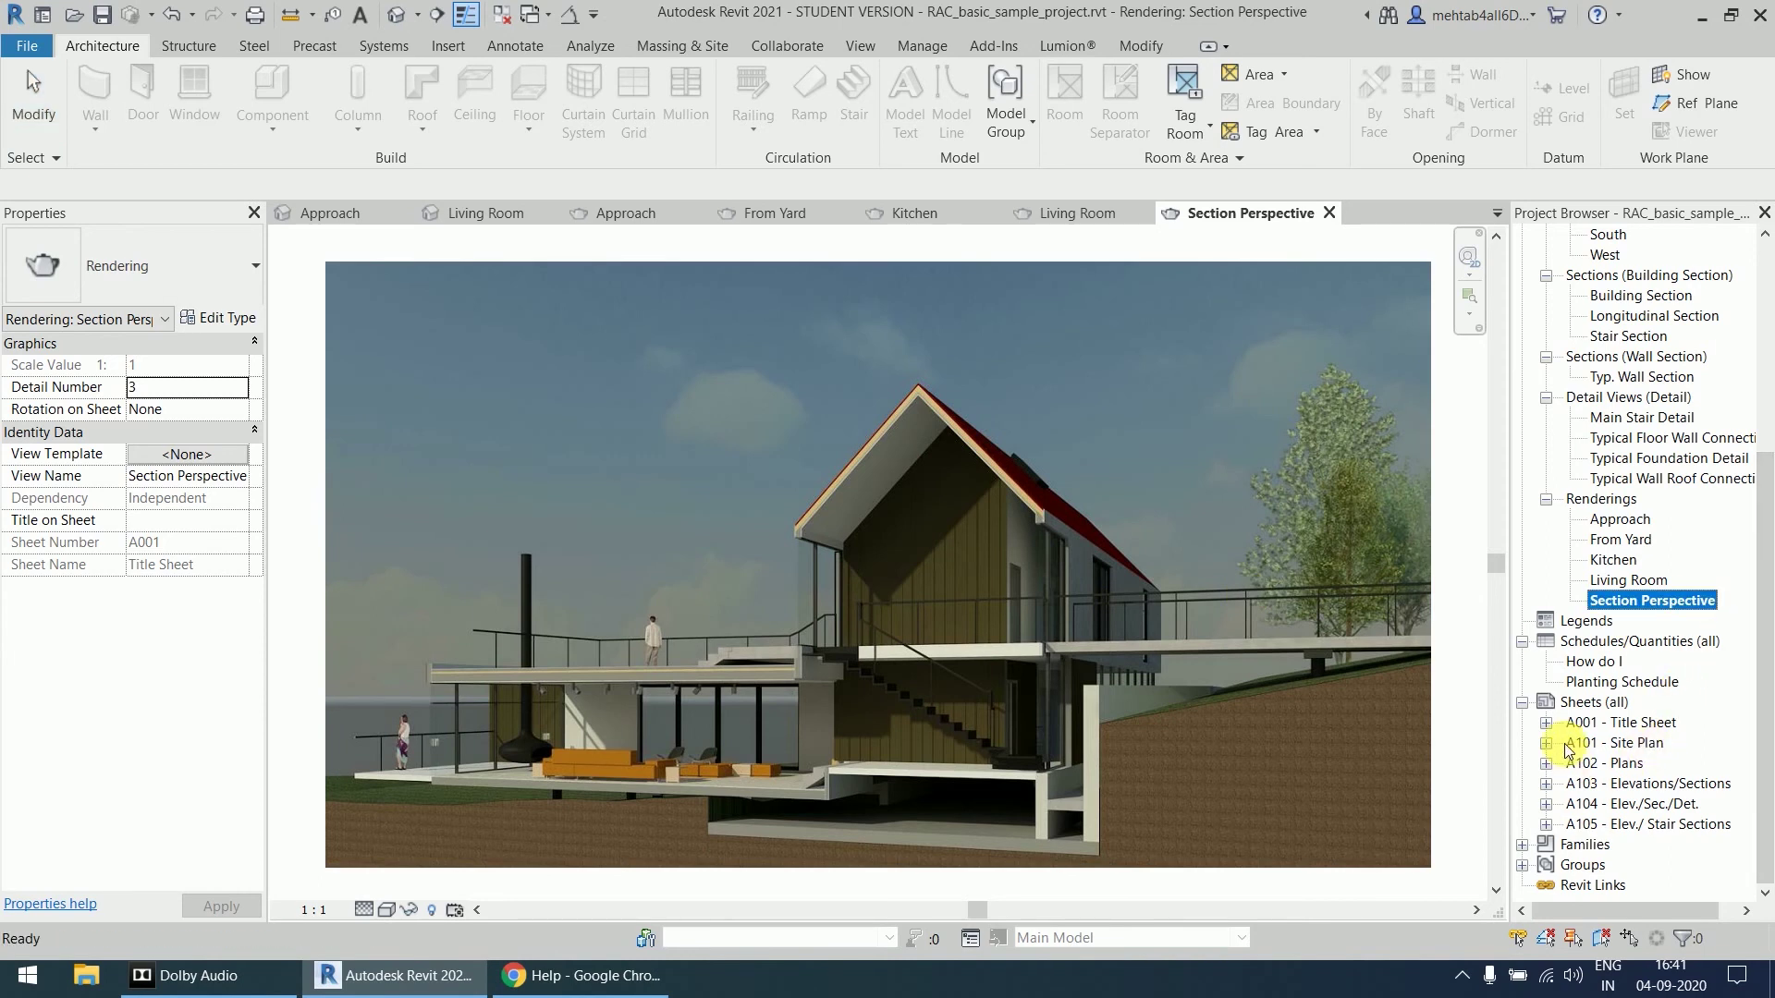
- Open the Planting Schedule, check the Honey Locust count of 8, then open sheet A001
left_click(1618, 684)
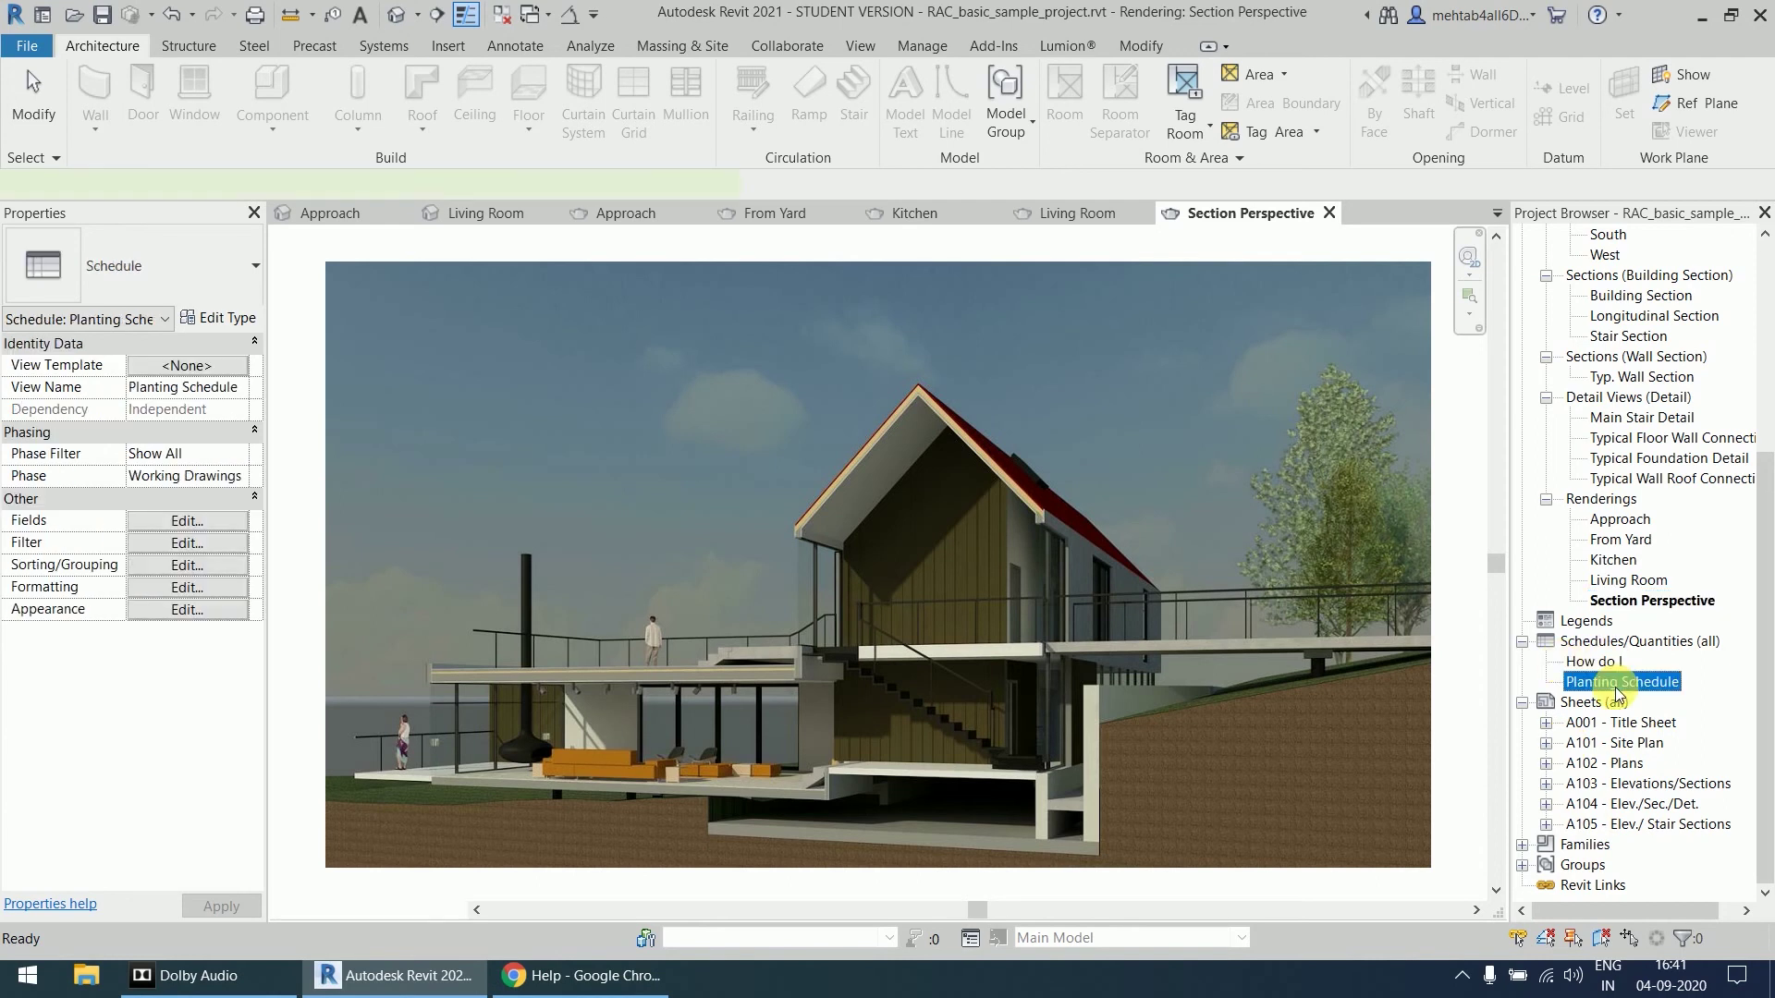
double_click(1618, 684)
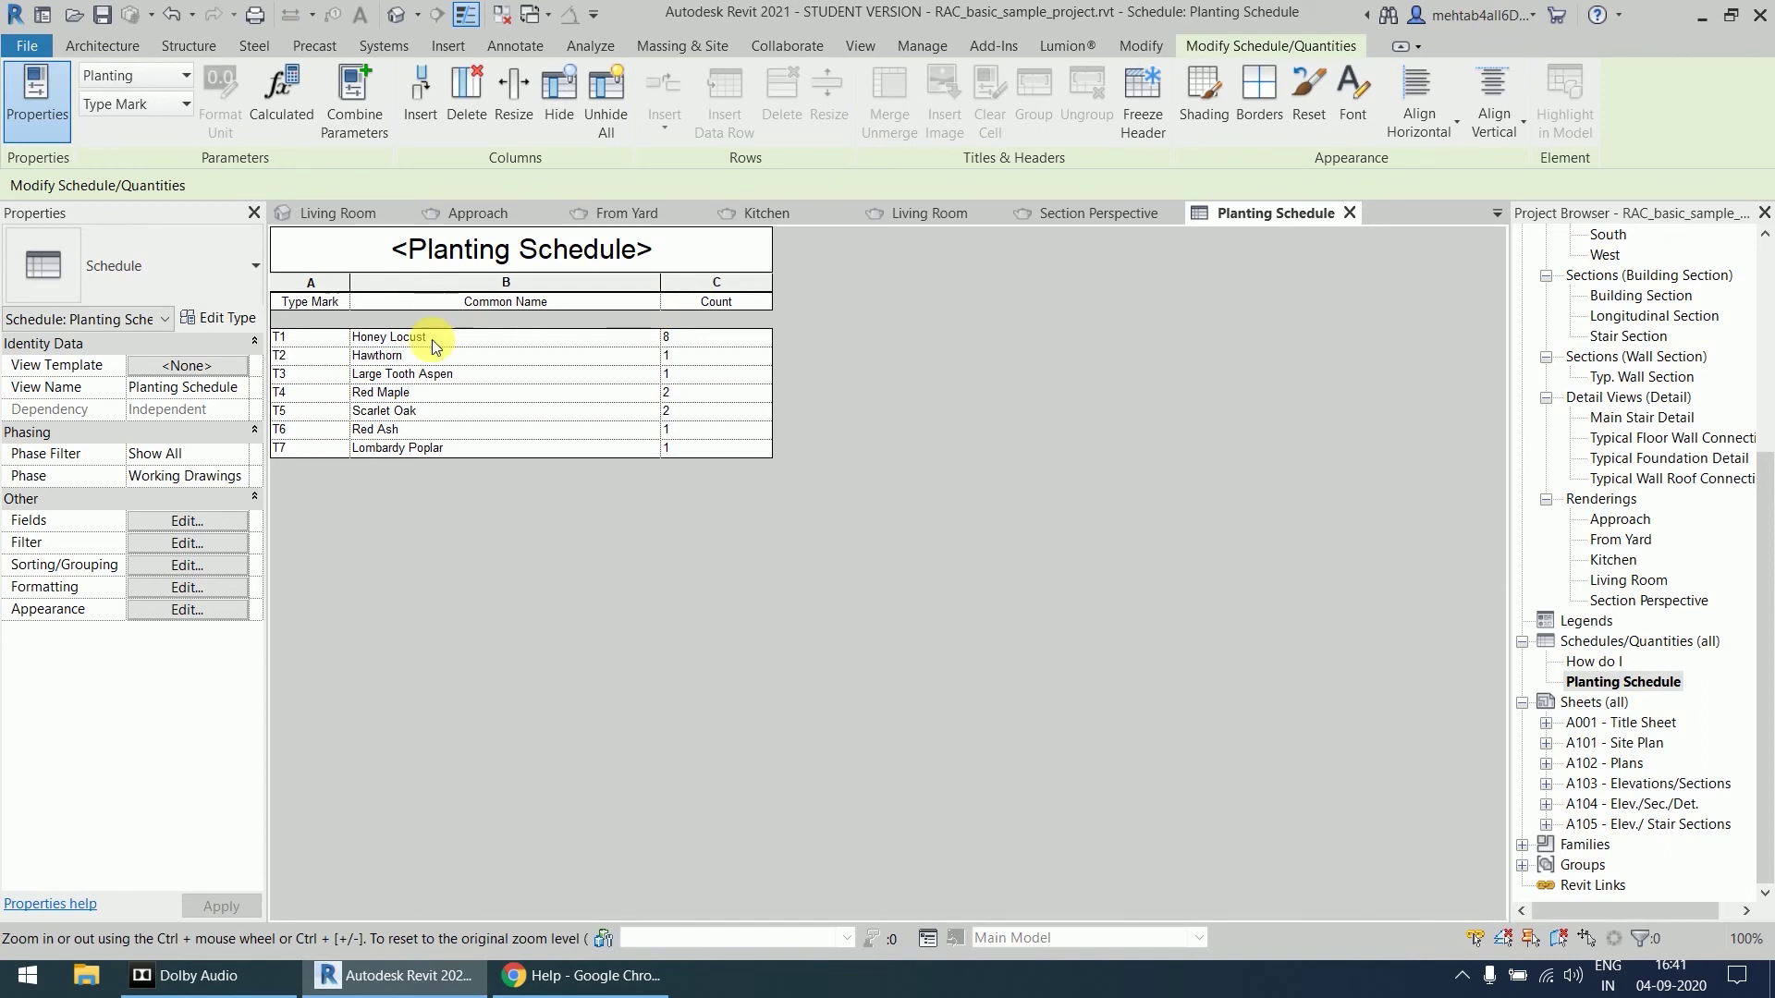
left_click(708, 337)
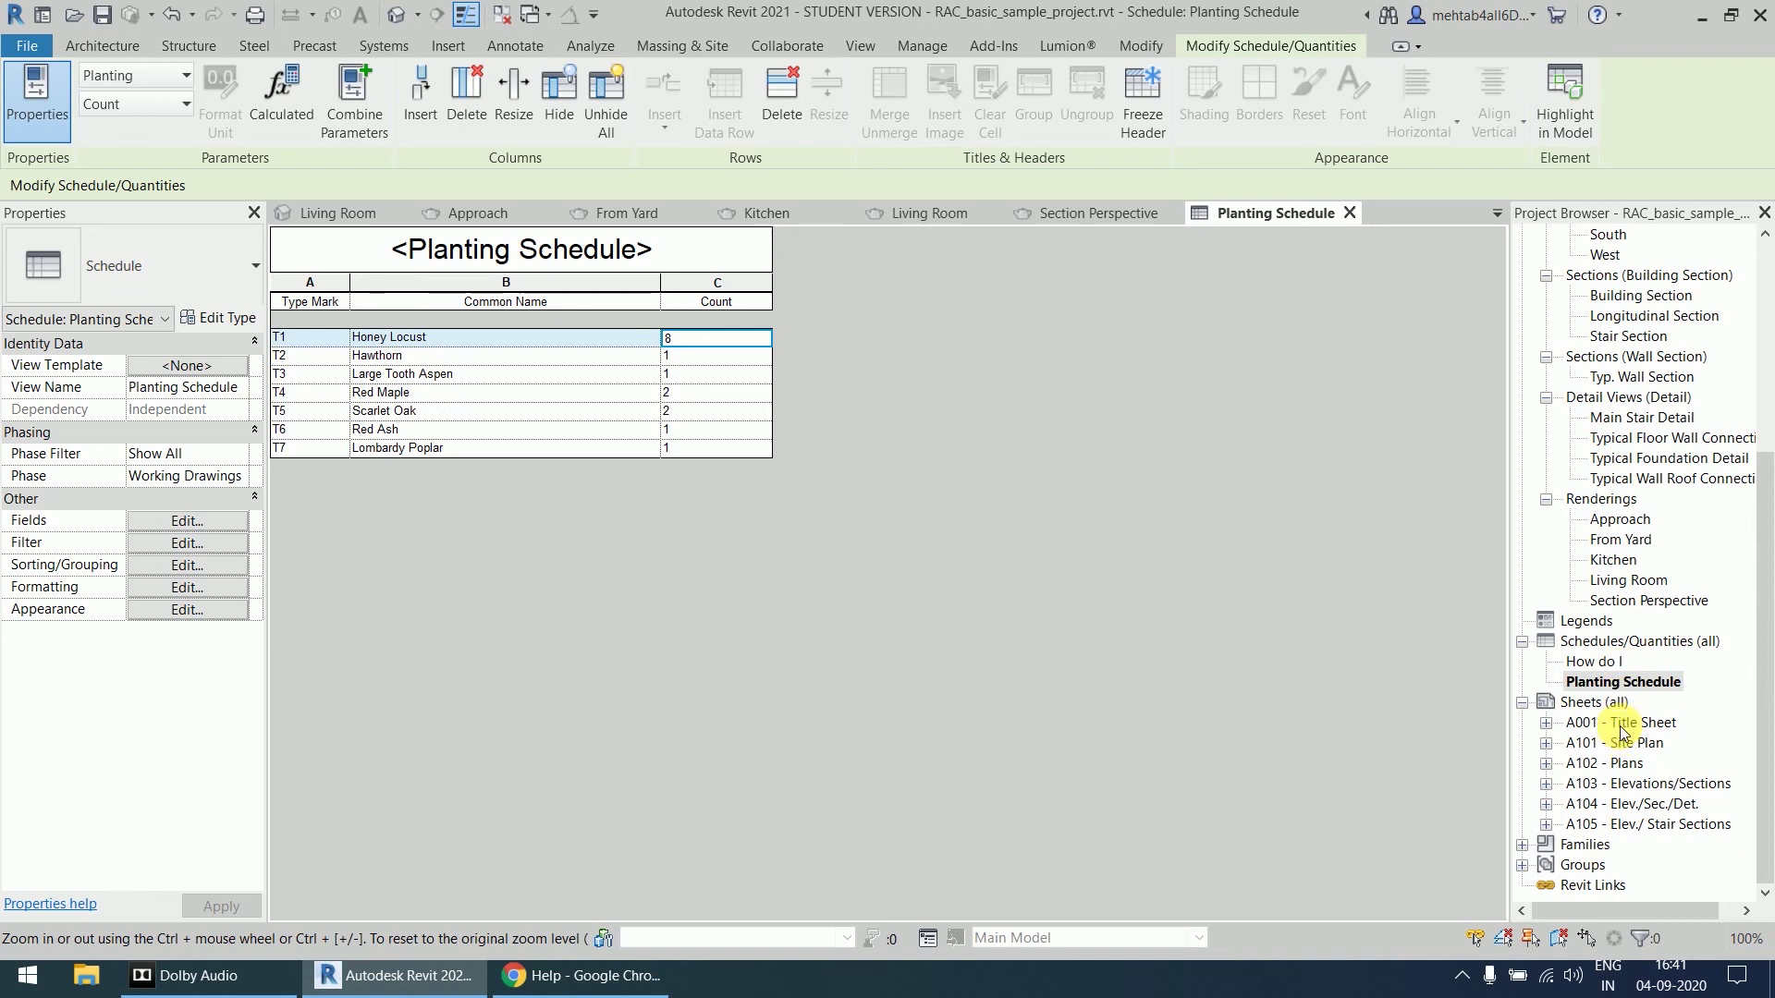
double_click(1620, 730)
- Open sheets A101 Site Plan, A102, A103, A104 and A105 one after another
double_click(1627, 742)
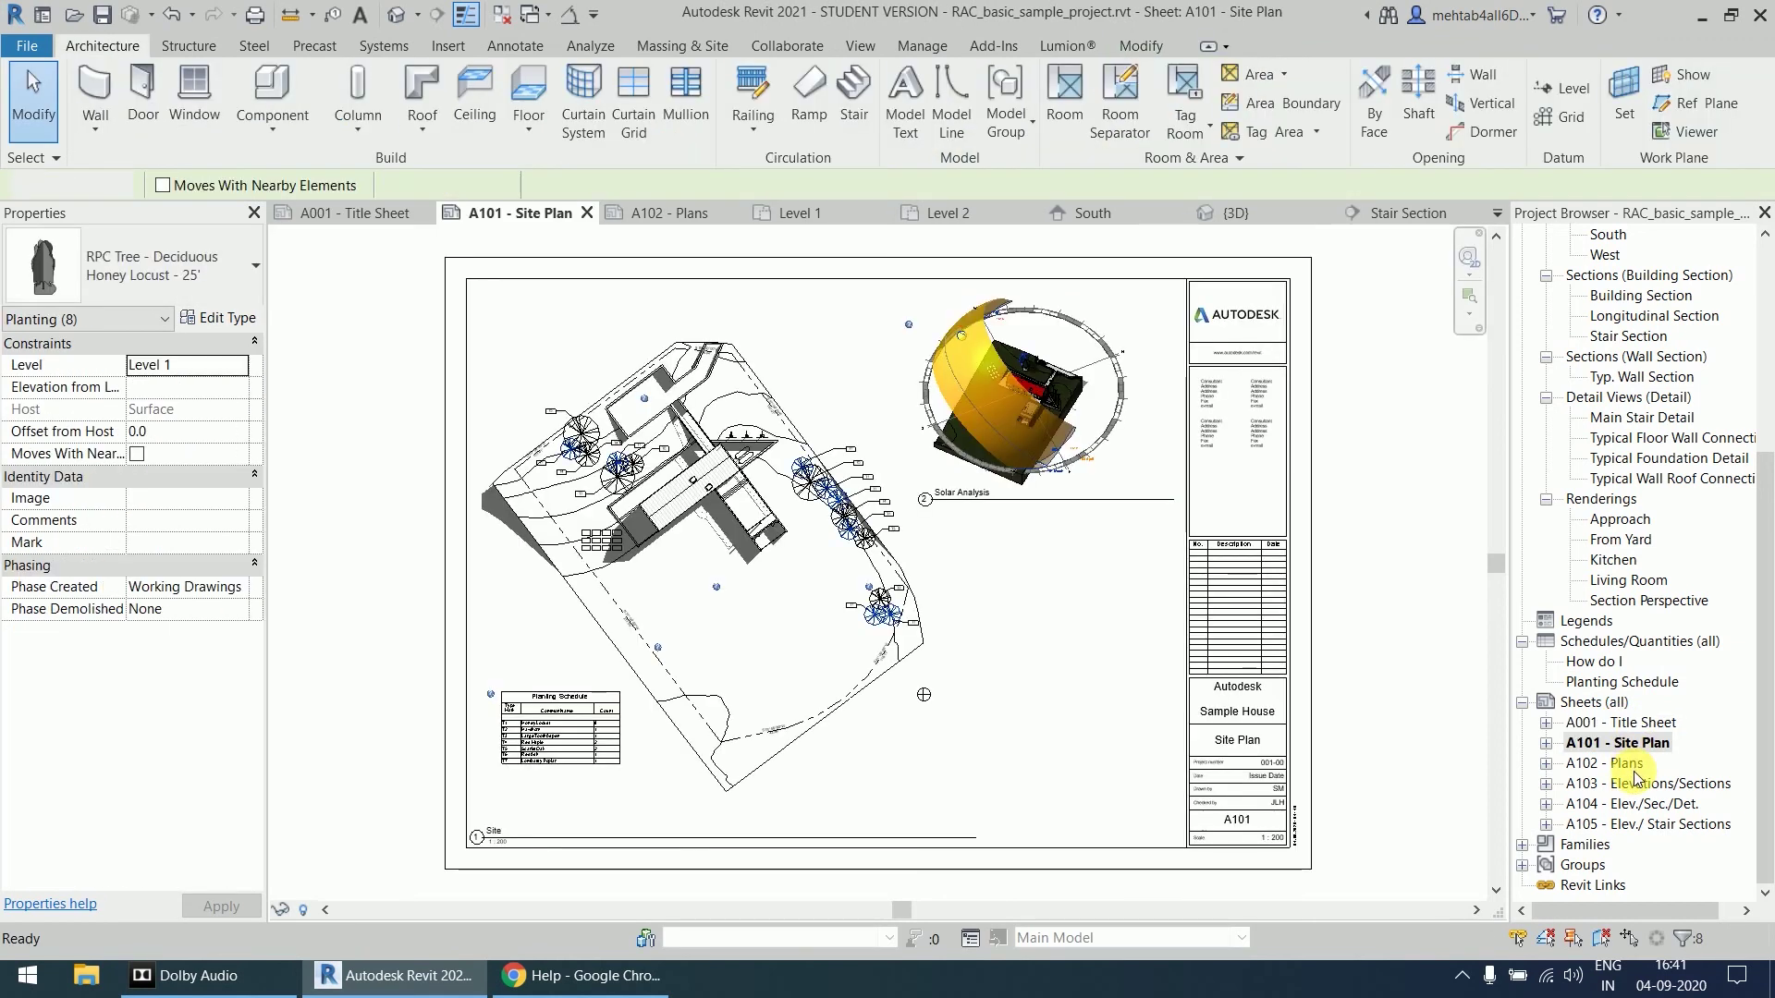
double_click(1628, 764)
left_click(1645, 788)
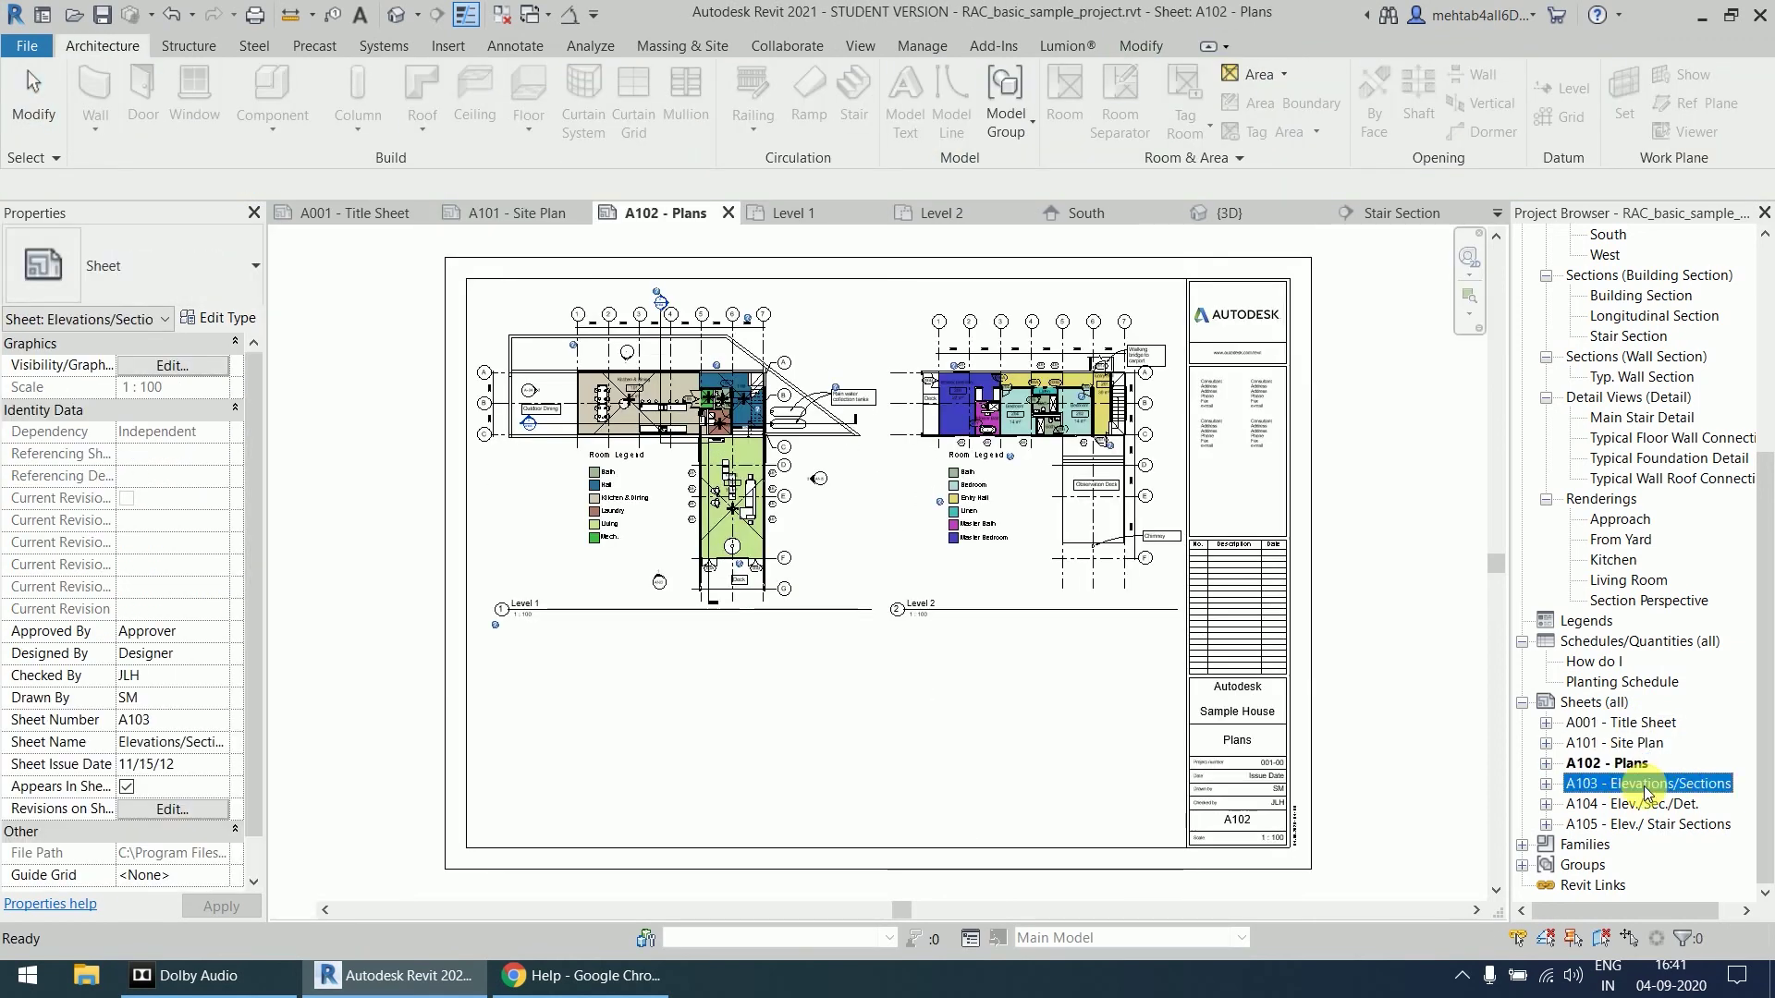
double_click(1644, 785)
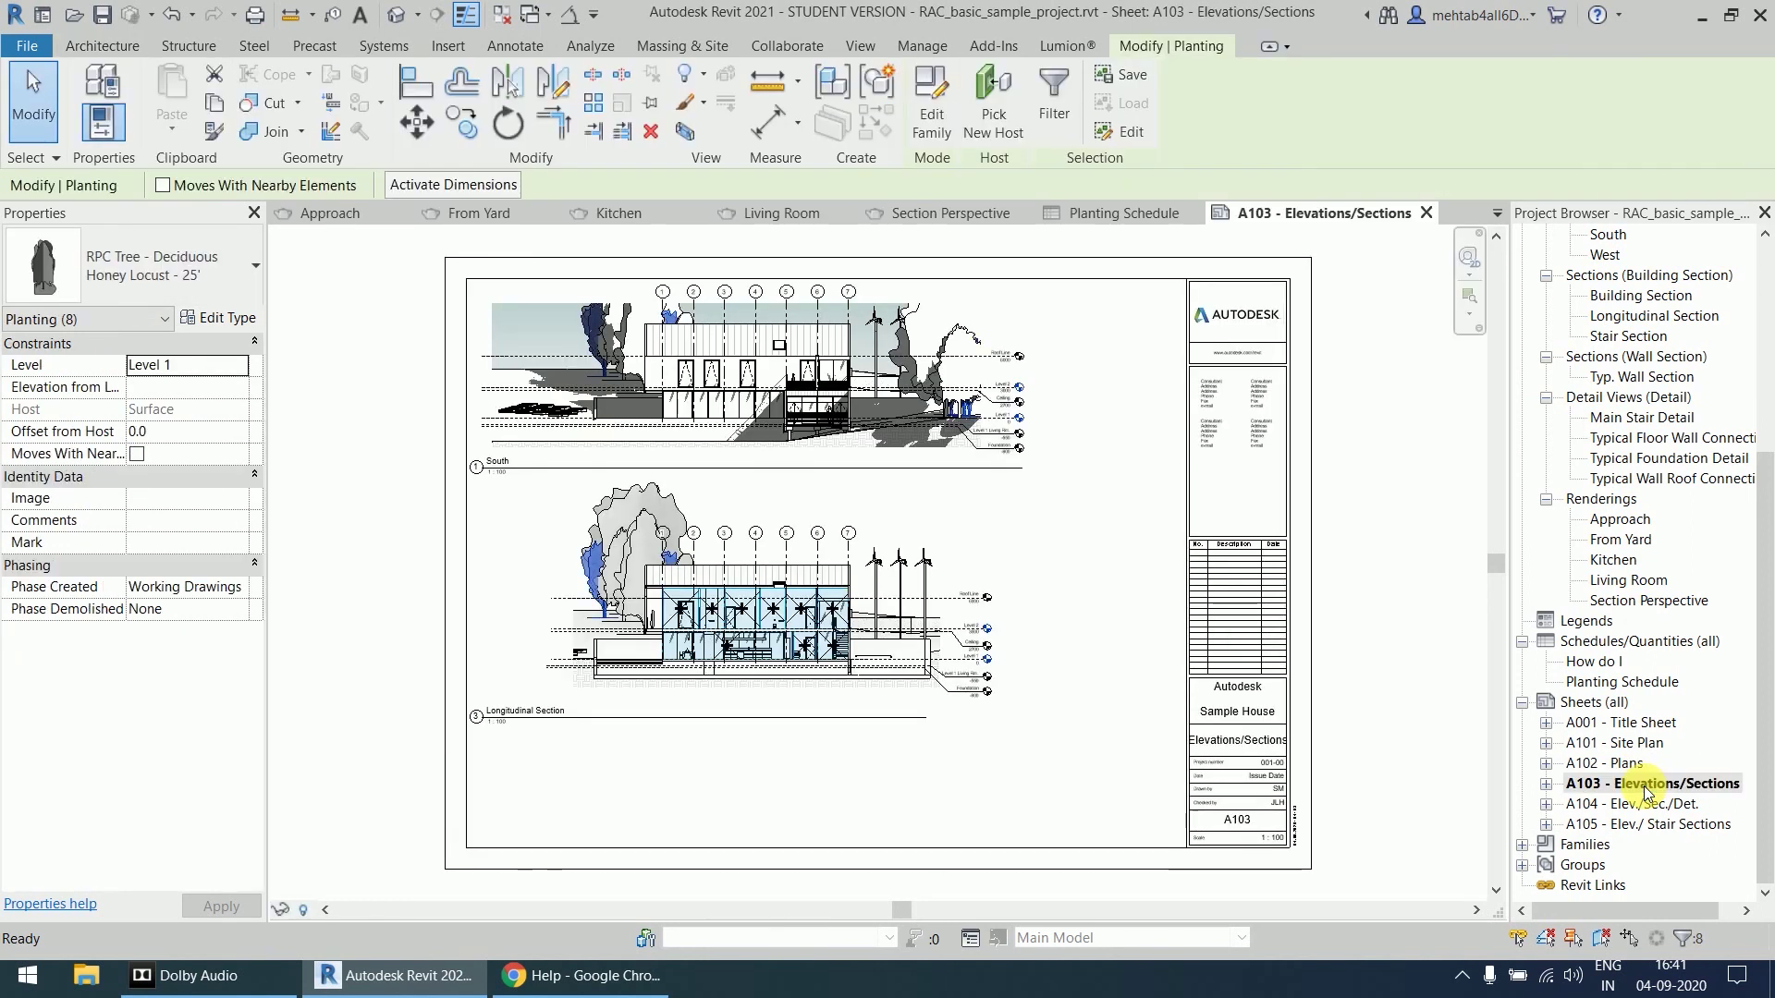
left_click(1654, 806)
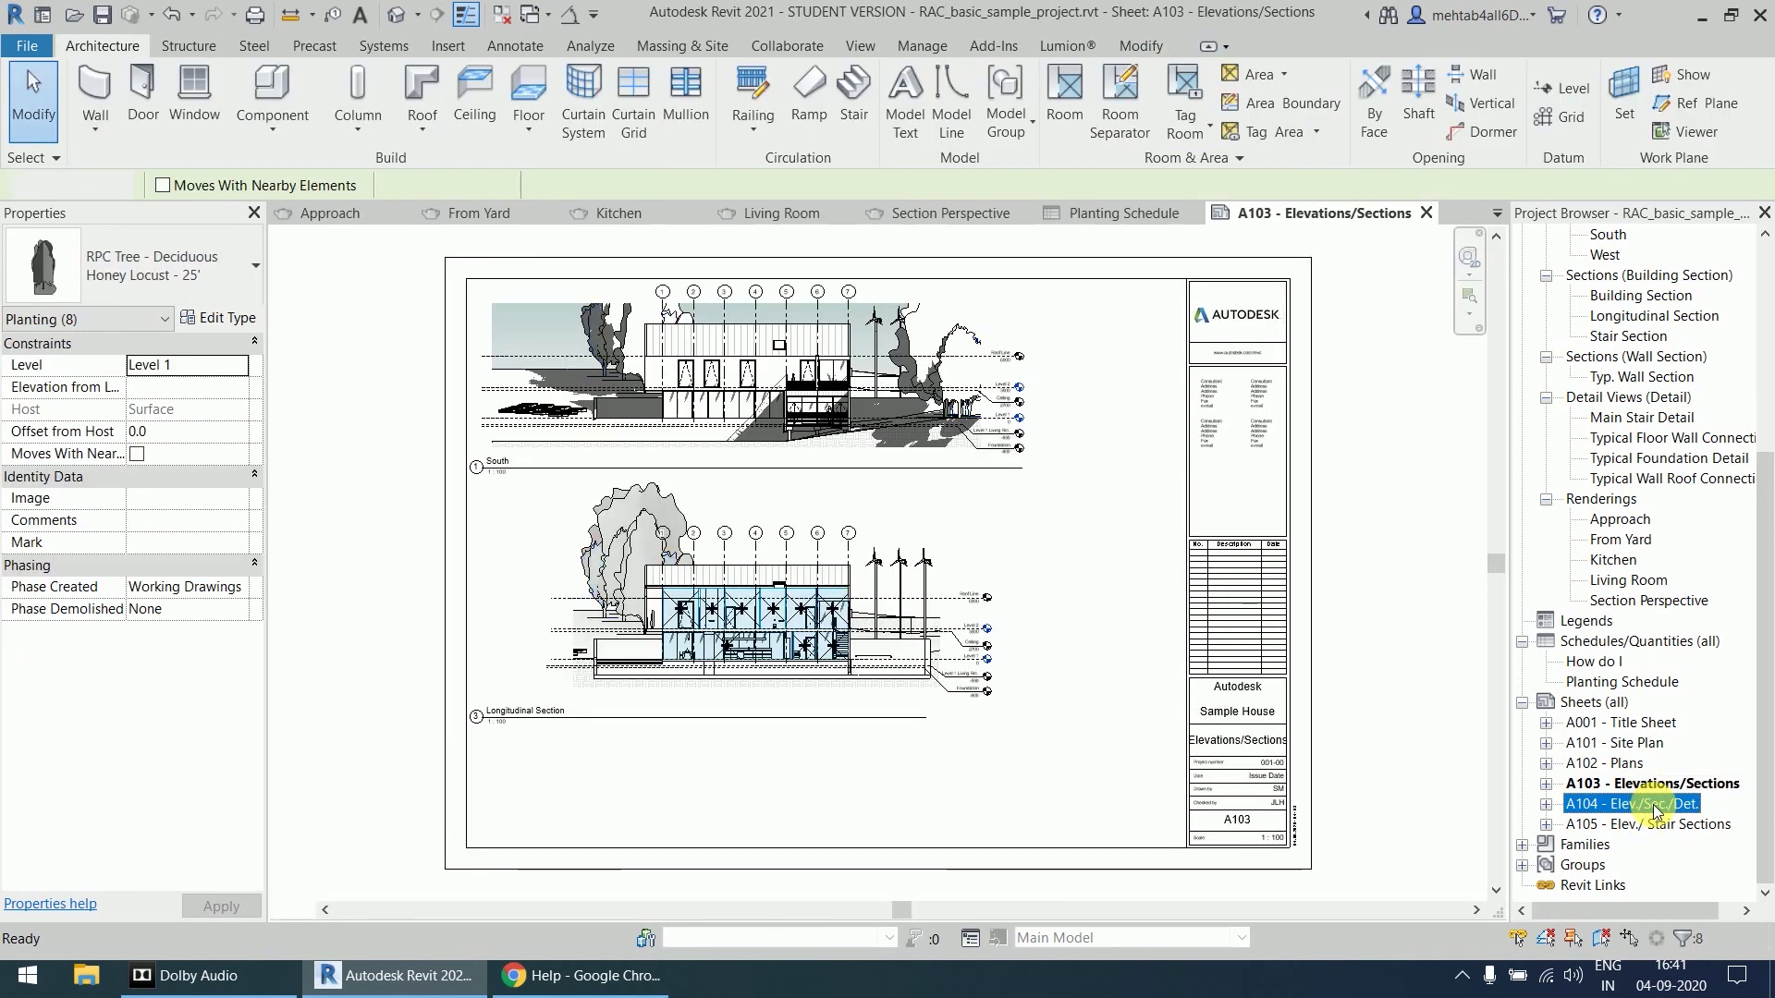
double_click(1656, 806)
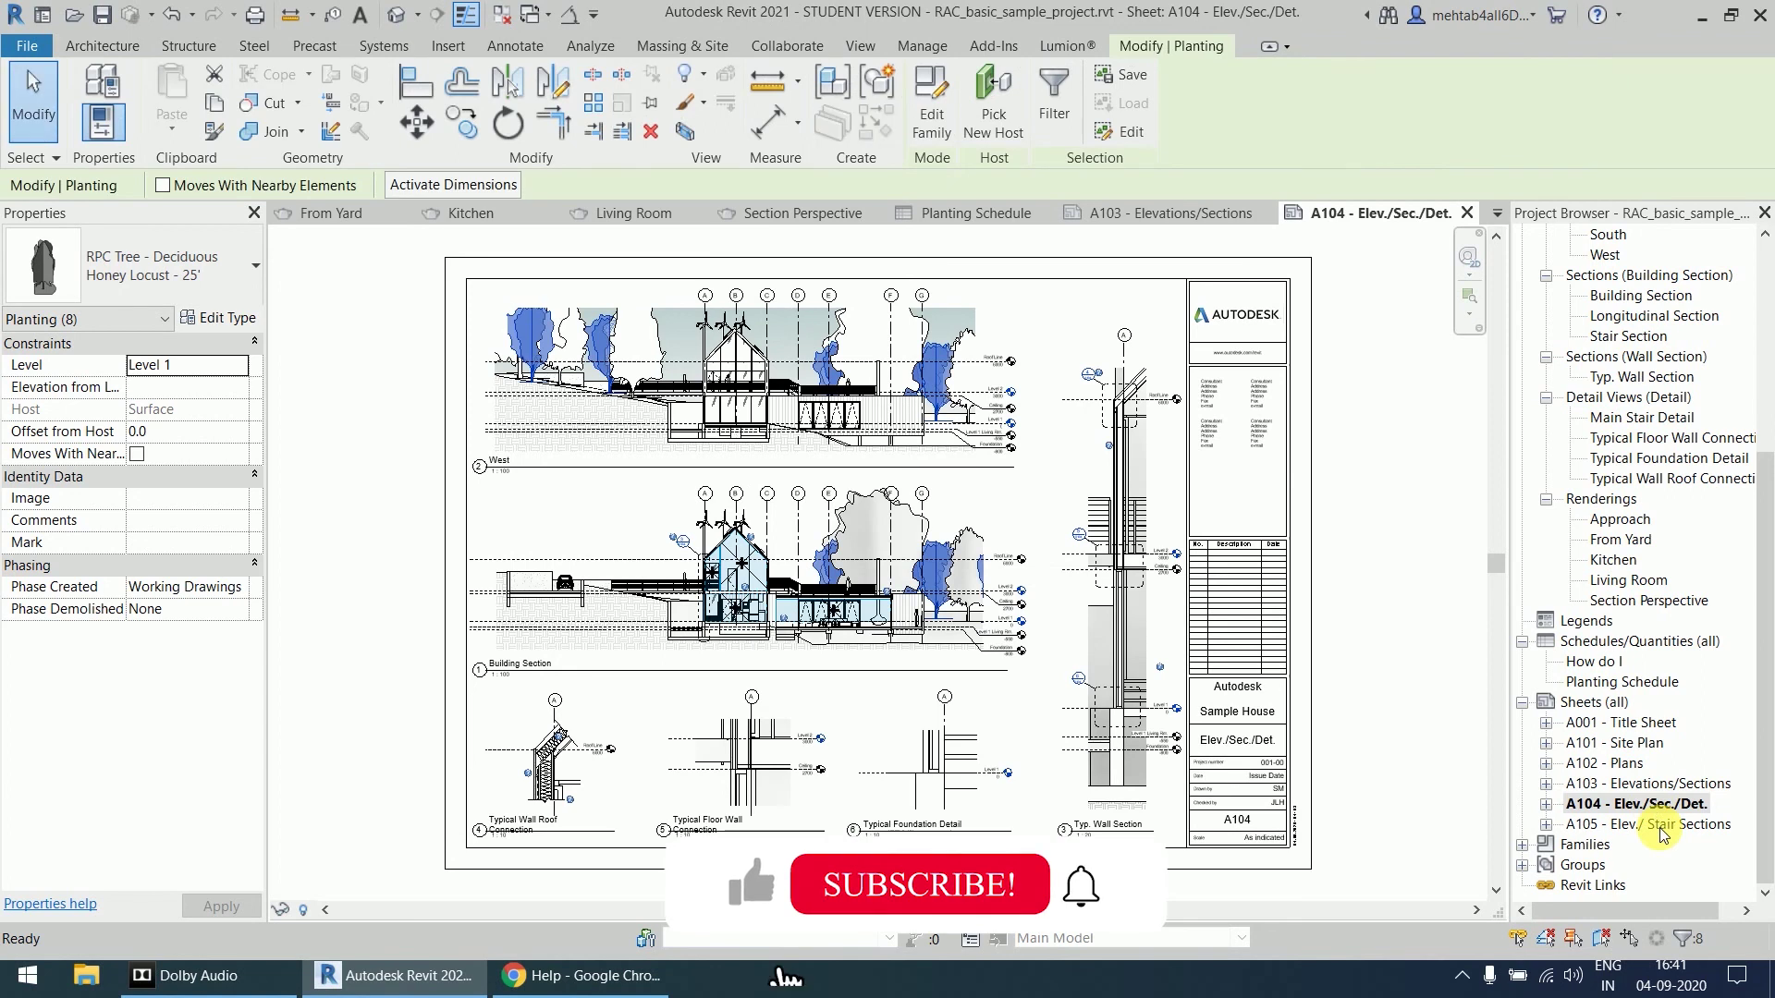
double_click(1661, 826)
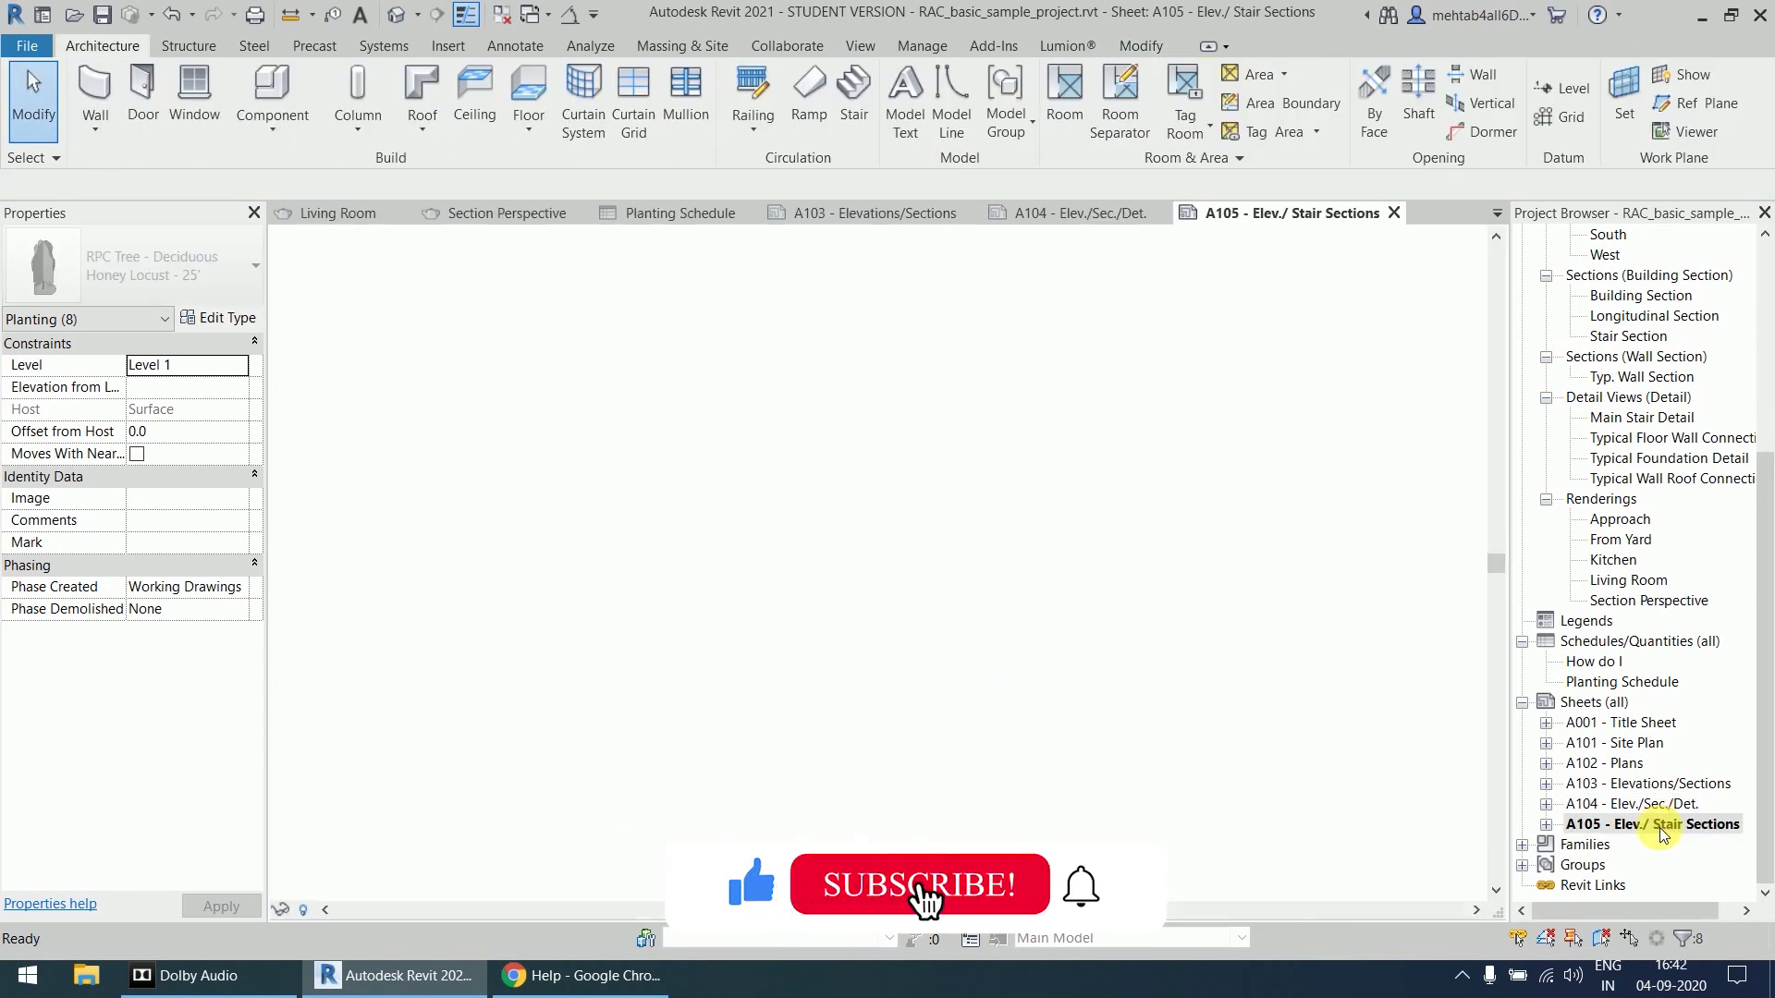